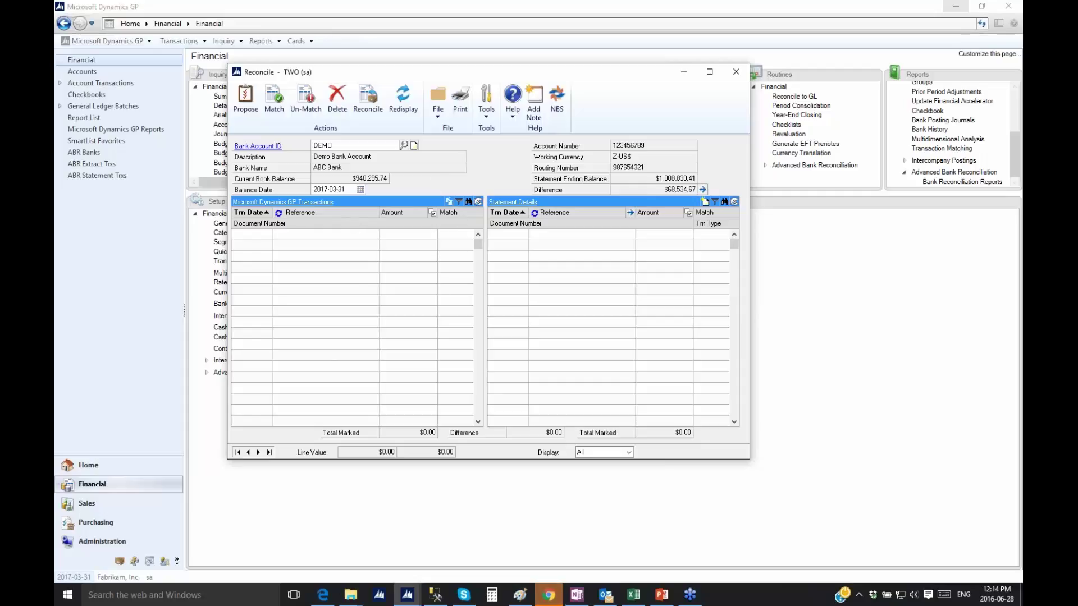
Open the Extract Transactions routine of Advanced Bank Reconciliation and set its date range from 2017-03-01 to 2017-03-31.
left_click(681, 72)
left_click(815, 166)
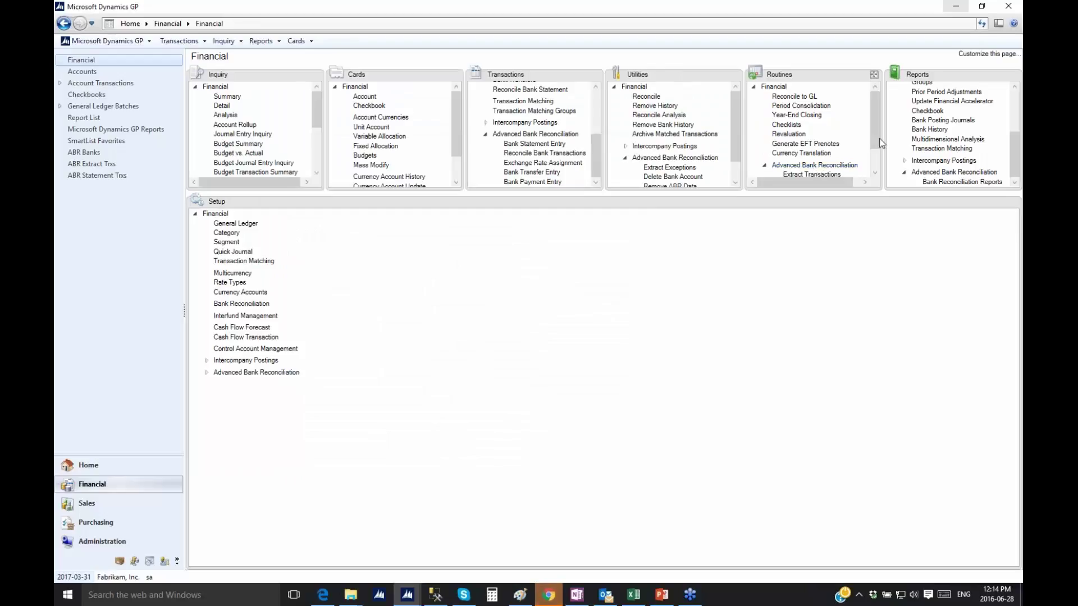
scroll(826, 151, "down", 1)
left_click(825, 145)
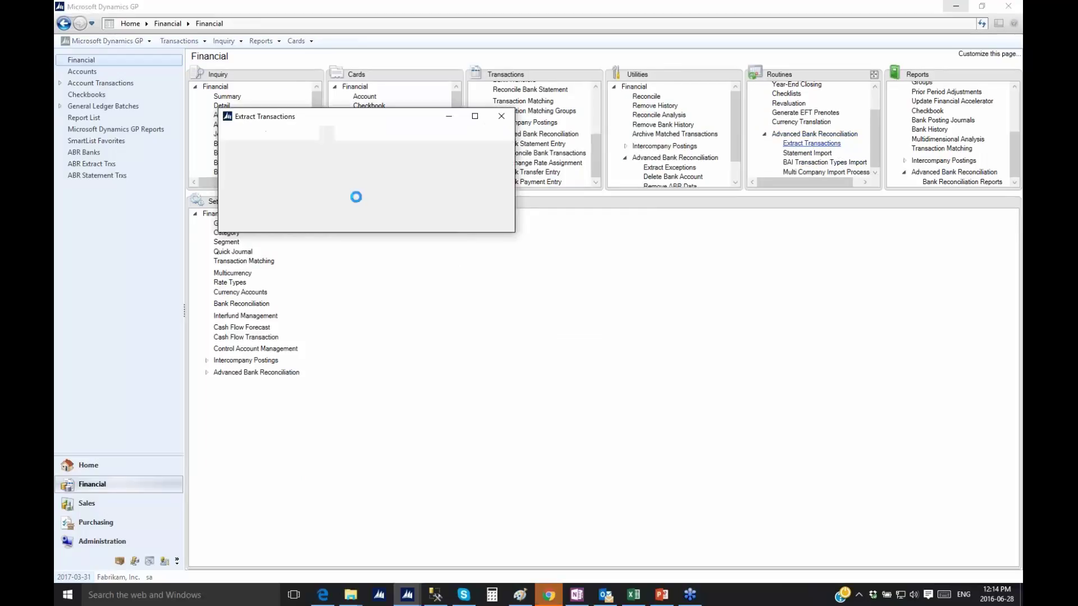
type("20170301")
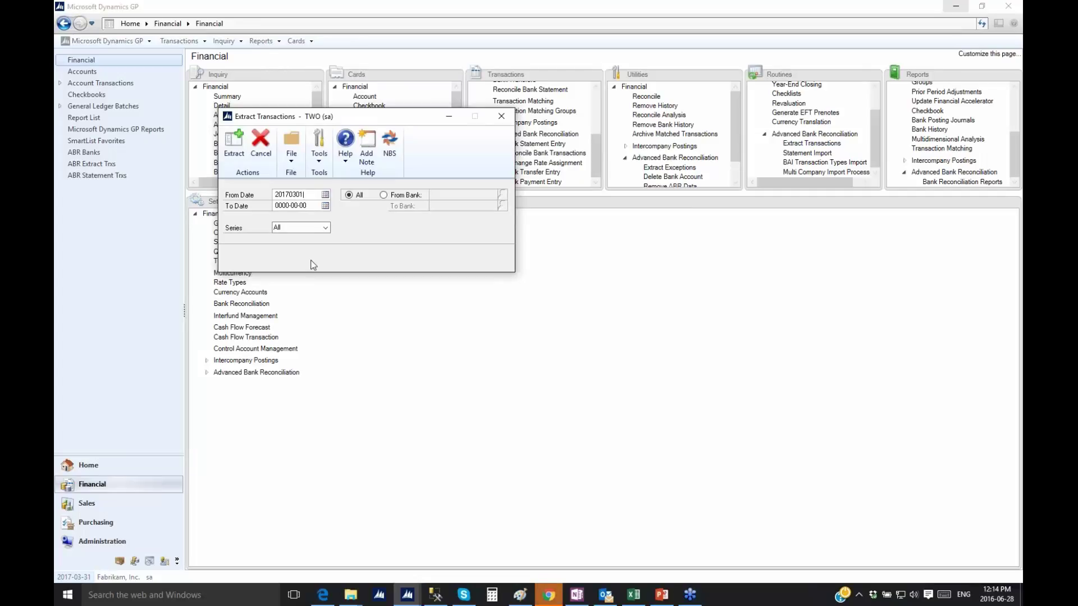
key("Tab")
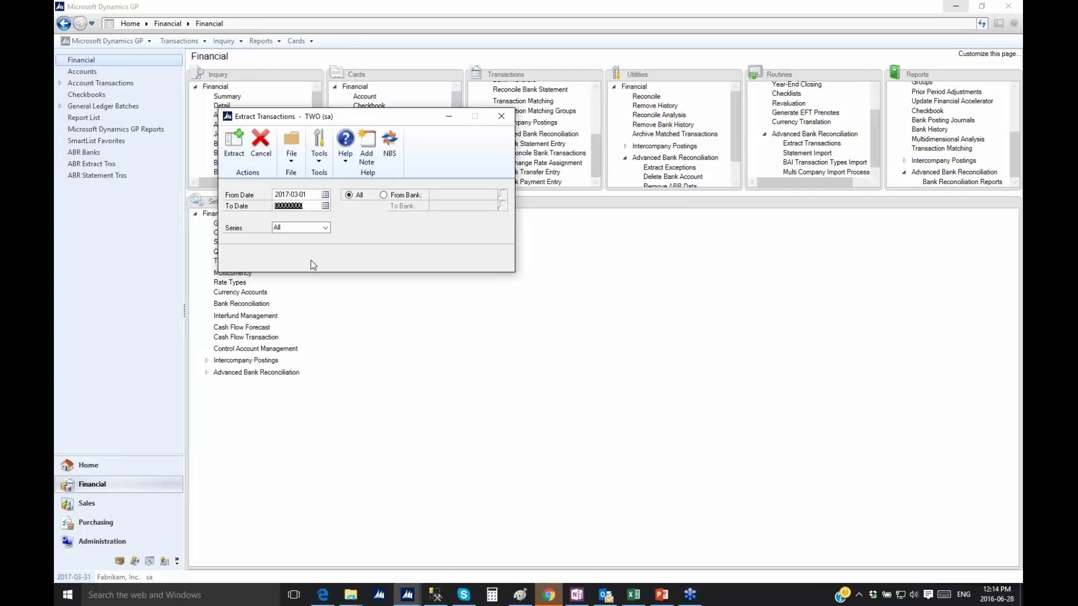
type("20")
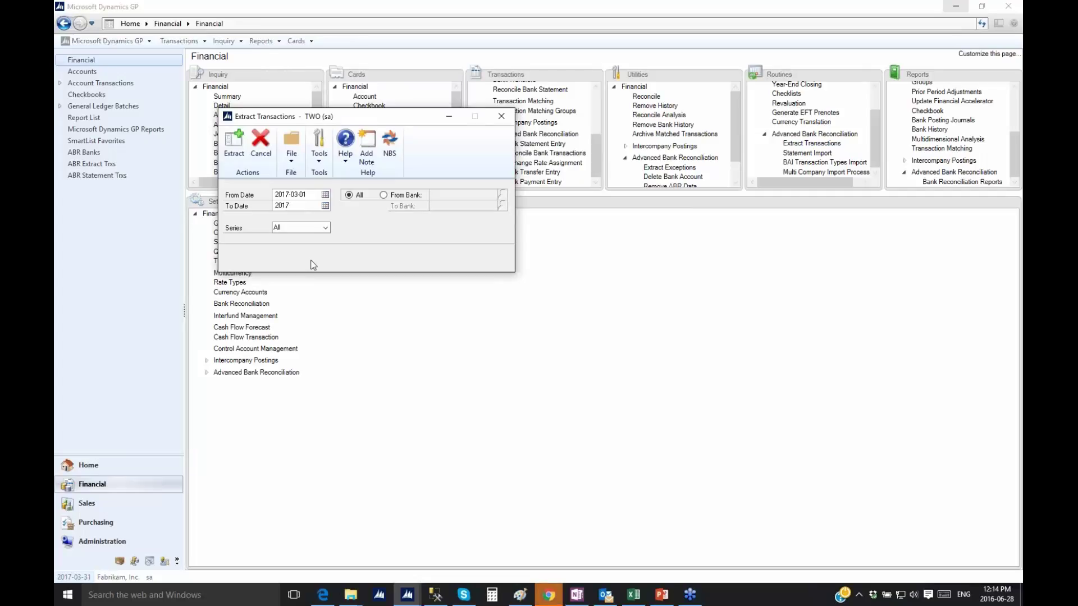
type("170331")
key("Tab")
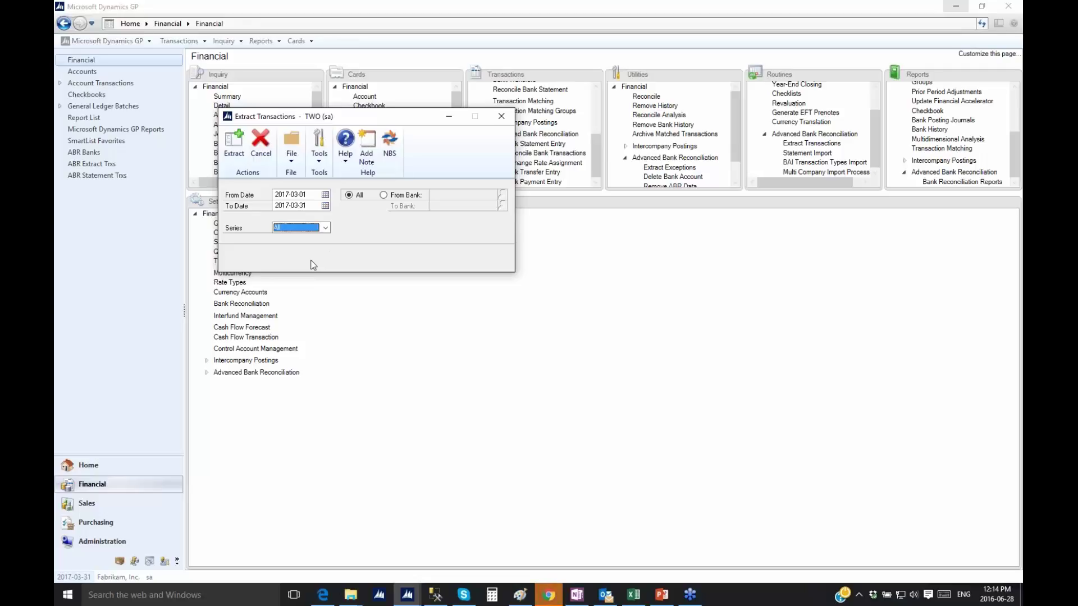
left_click(314, 197)
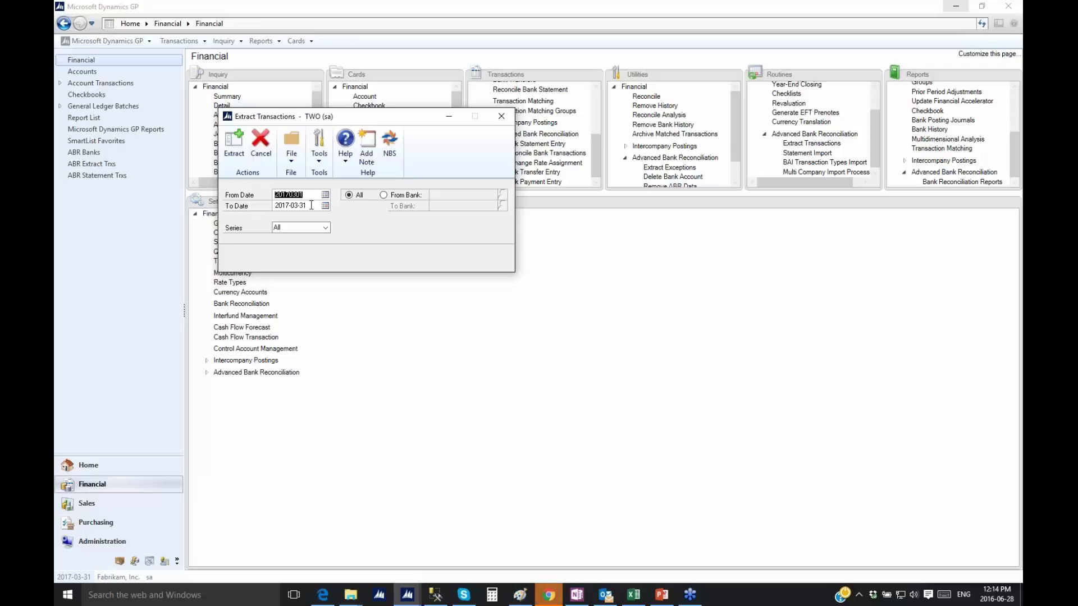
left_click(311, 206)
left_click(314, 195)
left_click(314, 206)
Restrict the extraction to a bank range from DEMO to DEMO.
left_click(397, 196)
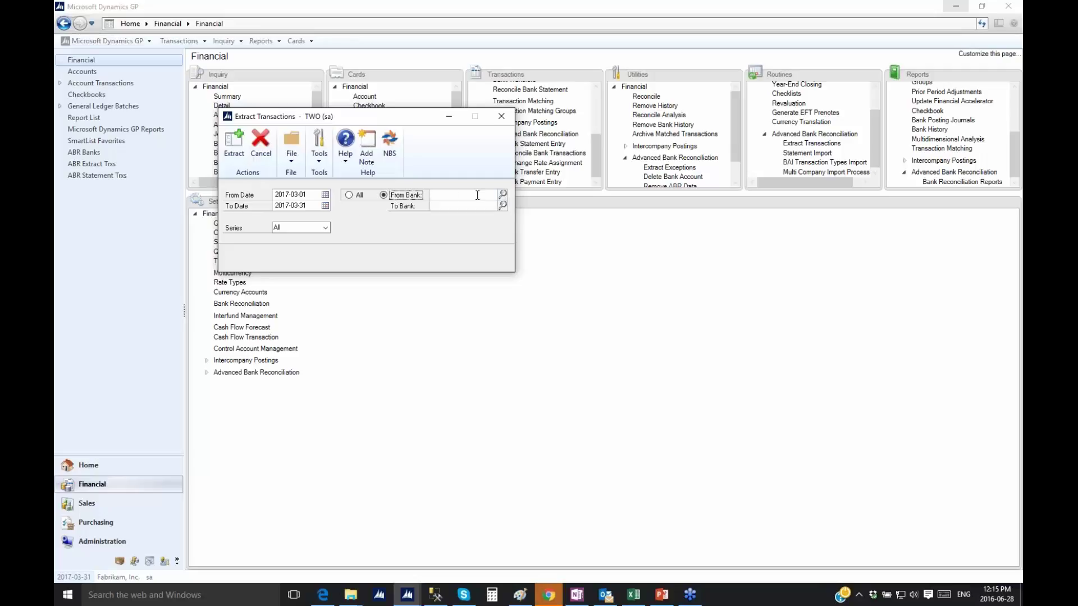
left_click(503, 194)
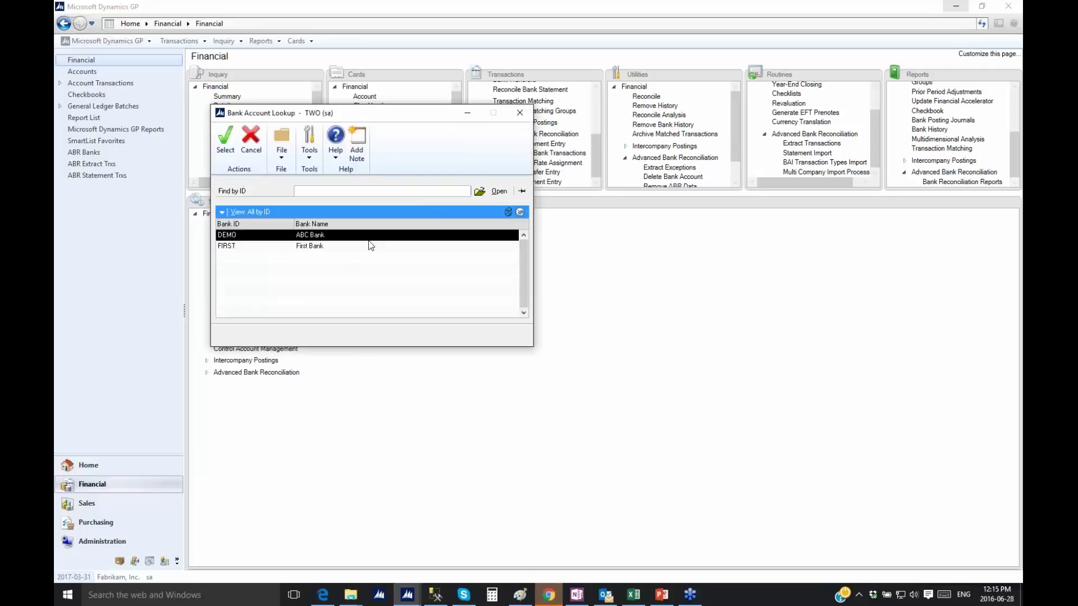
double_click(314, 237)
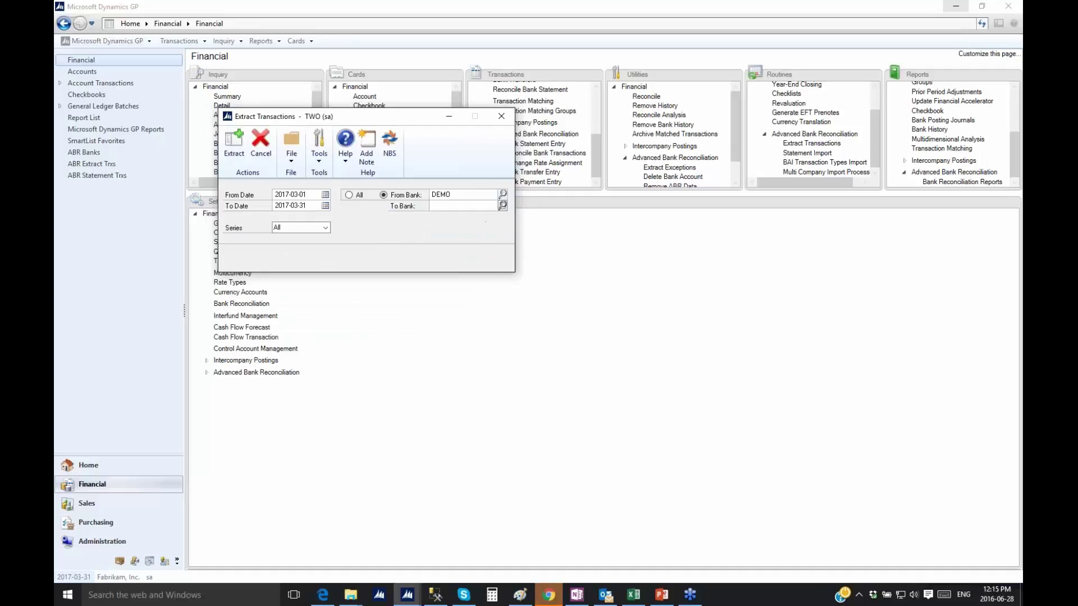
left_click(503, 205)
double_click(300, 235)
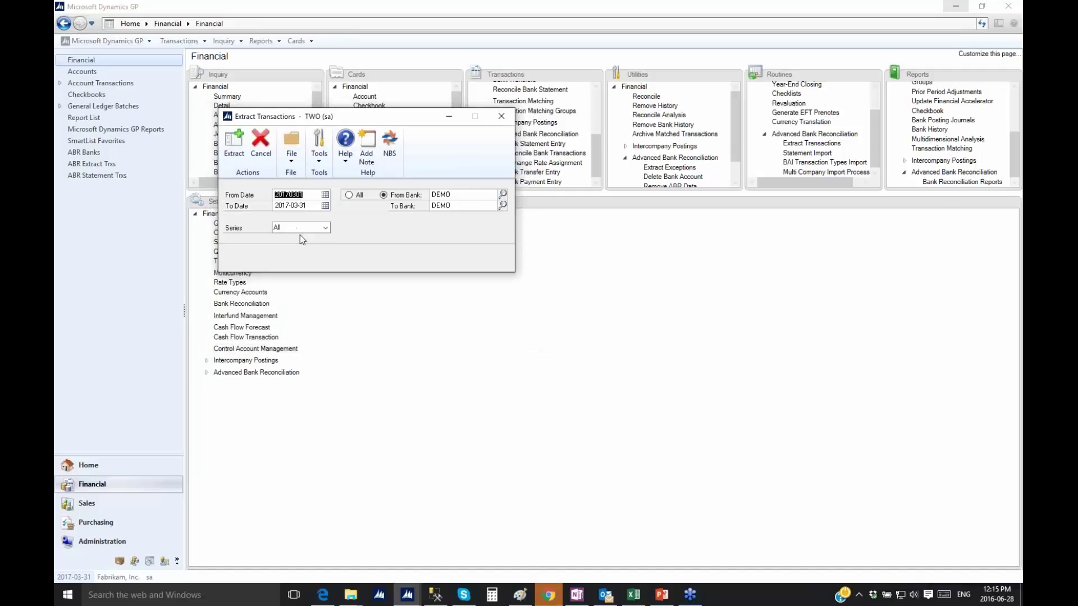
Extract the transactions with the extract log output to screen, and review the log before closing it.
left_click(240, 147)
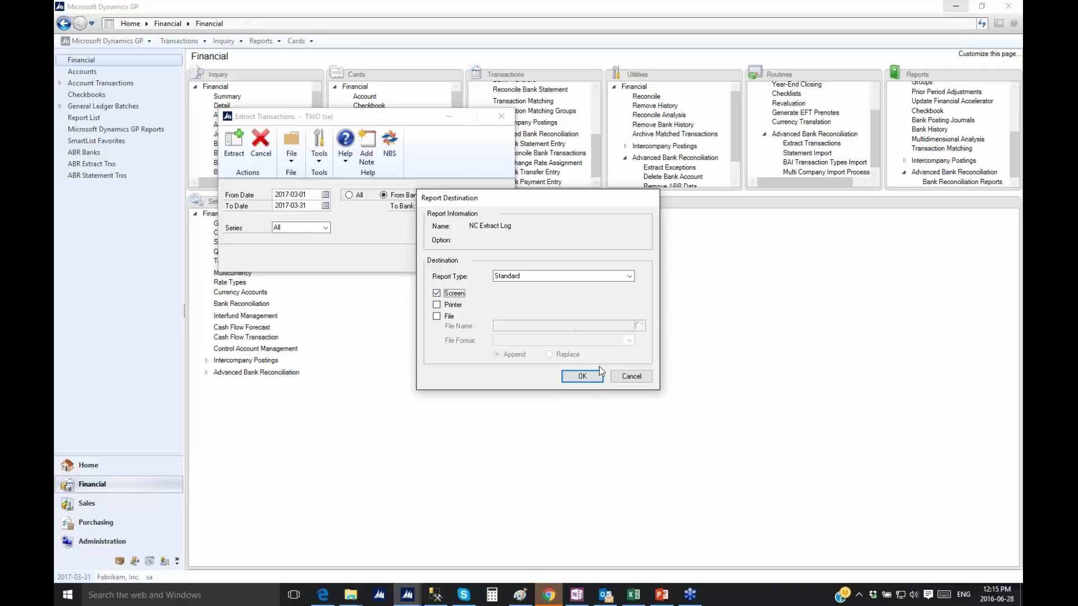
left_click(583, 380)
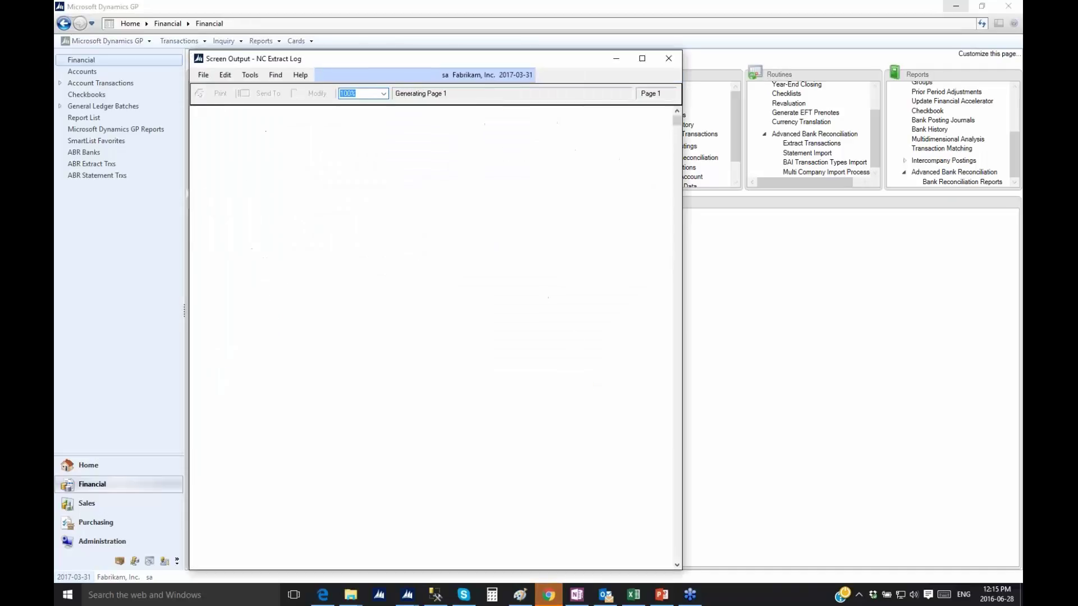
scroll(681, 236, "down", 4)
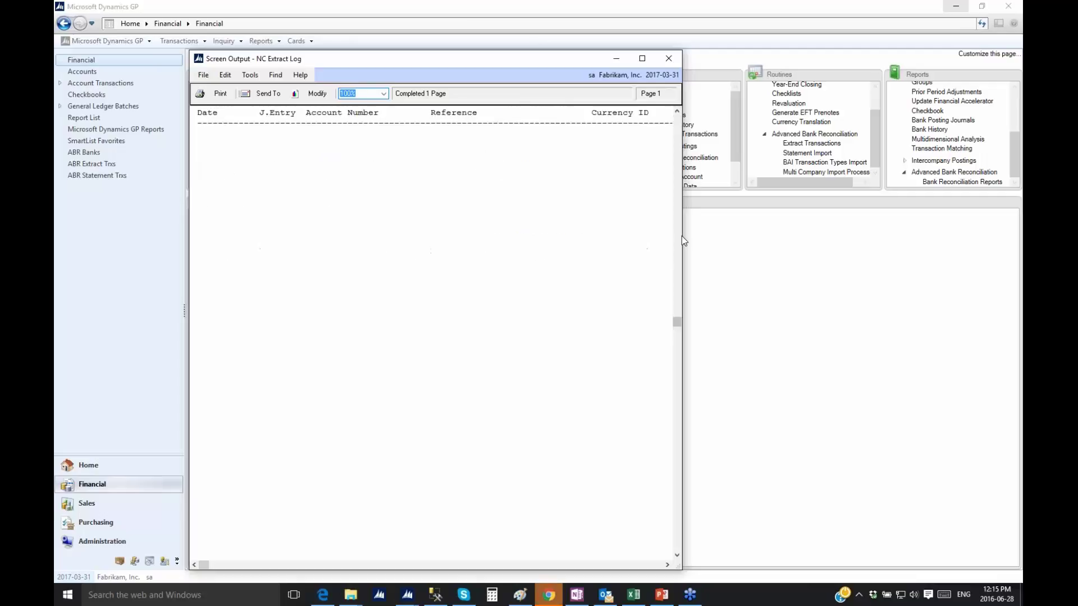
scroll(676, 187, "up", 4)
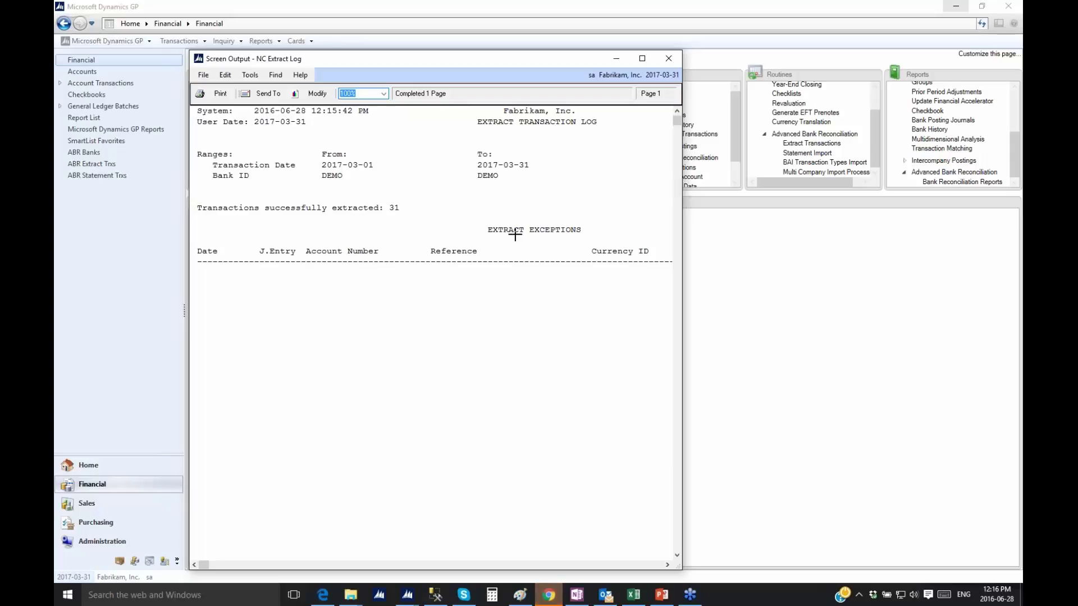
left_click_drag(477, 60, 473, 45)
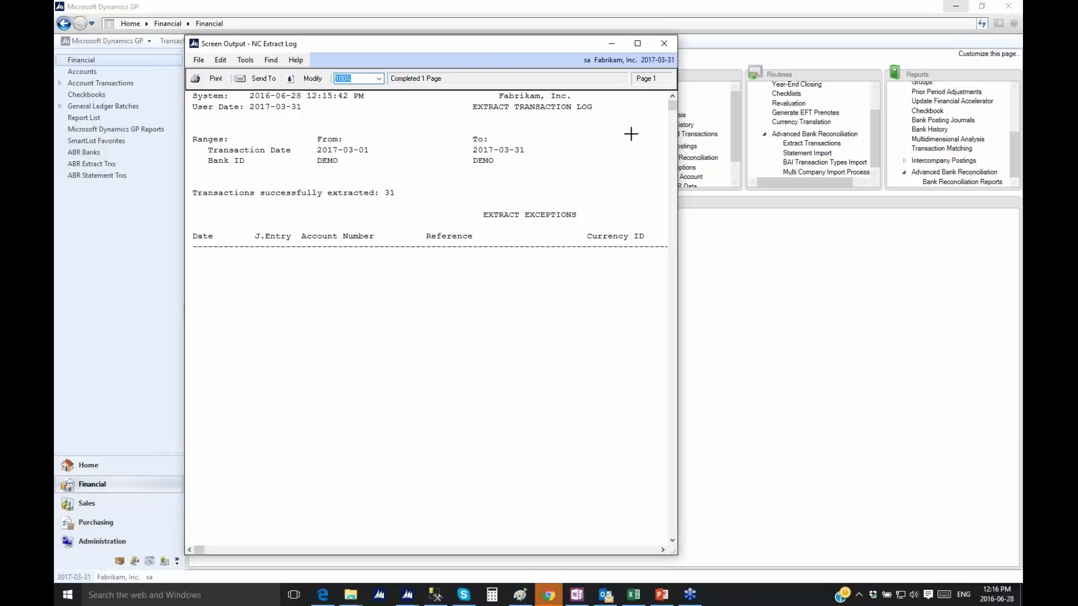
left_click(664, 43)
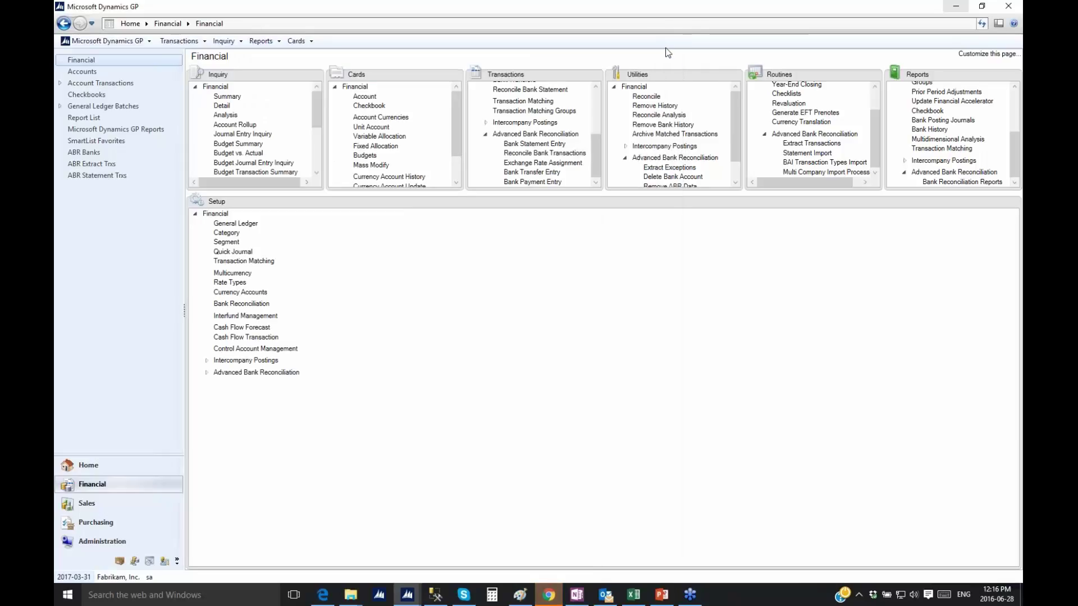
Return to the Reconcile window for the DEMO bank account and redisplay it to load the extracted transactions.
left_click(407, 595)
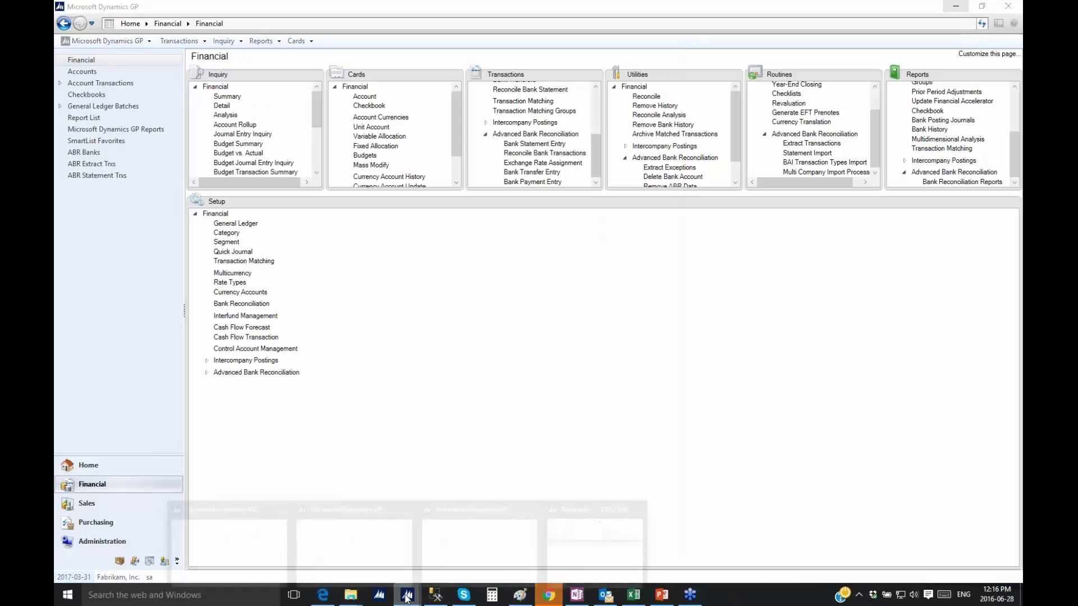
left_click(575, 551)
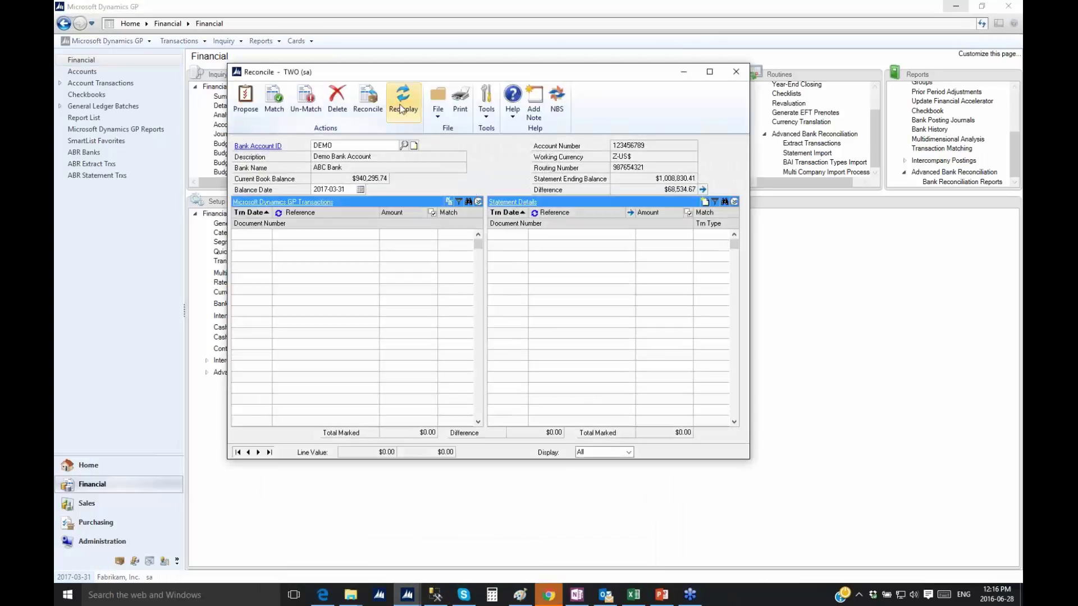
left_click(404, 101)
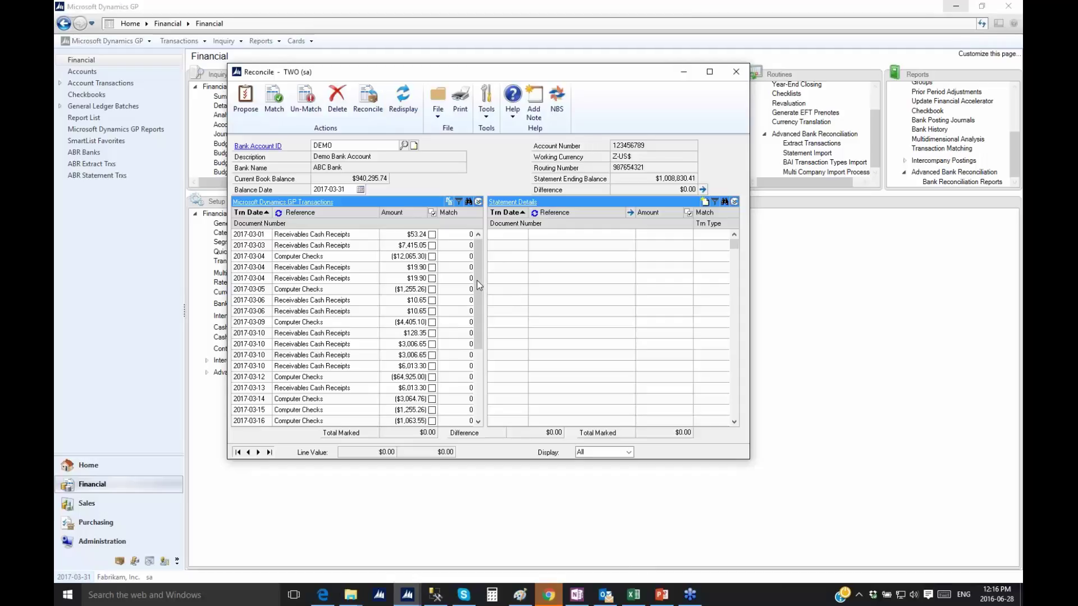
mouse_move(478, 281)
left_mouse_down()
mouse_move(482, 397)
mouse_move(490, 294)
left_mouse_up()
Switch to DEMOCSV.csv in Excel and widen the DATE column.
left_click(633, 596)
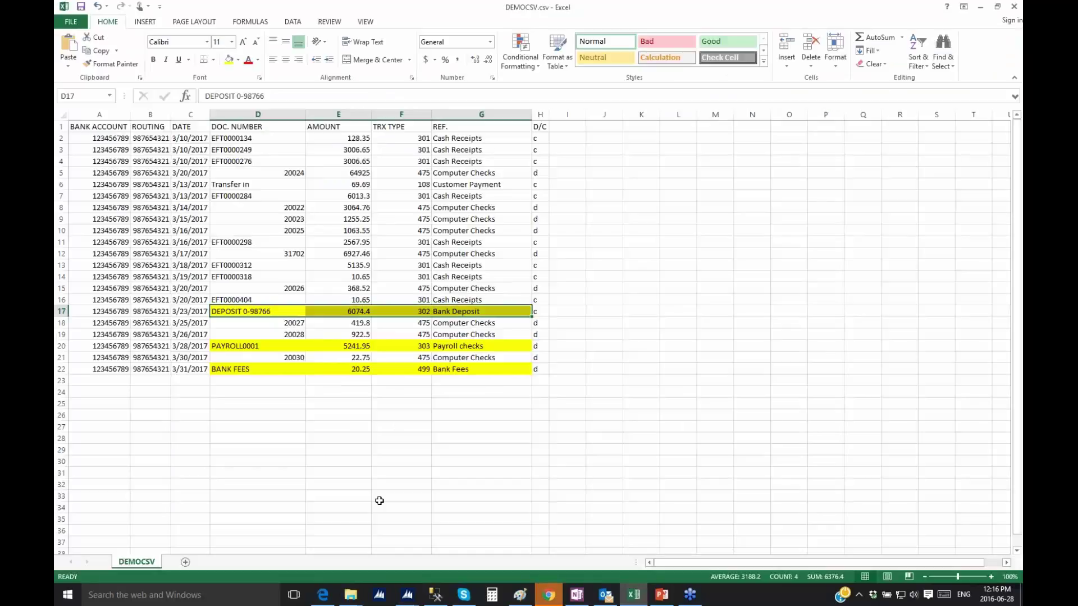
left_click(191, 427)
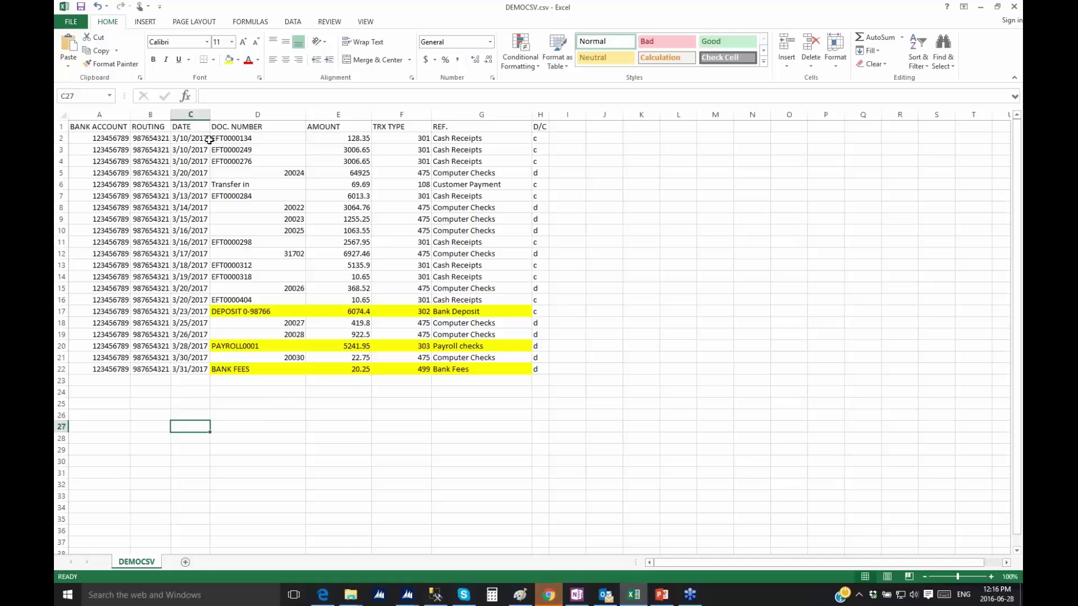
left_click_drag(210, 115, 228, 114)
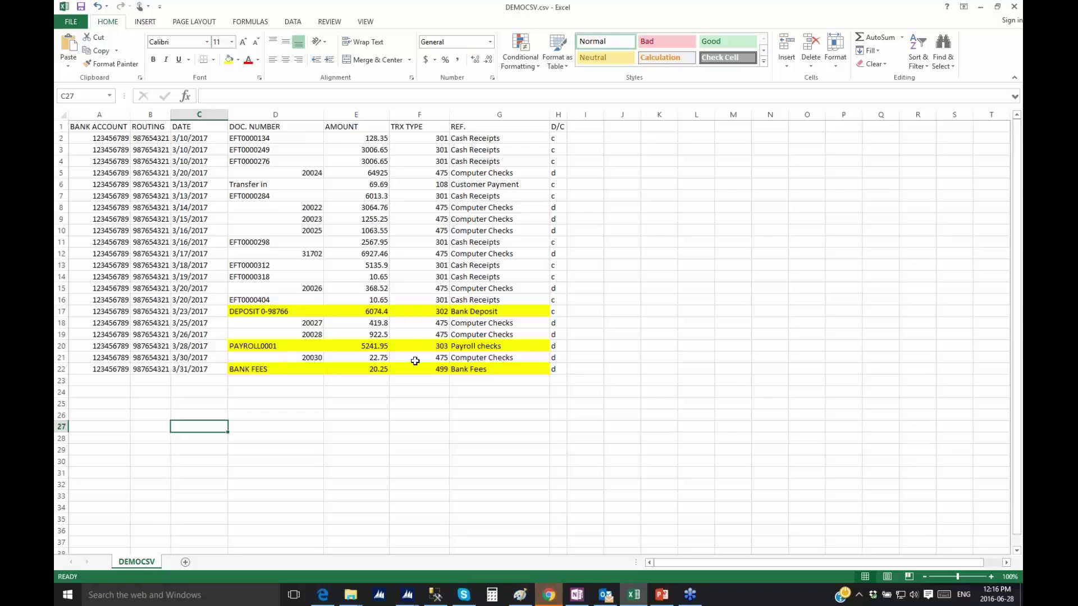
Examine the highlighted bank fees, payroll checks and bank deposit rows of the statement file.
left_click_drag(293, 369, 470, 368)
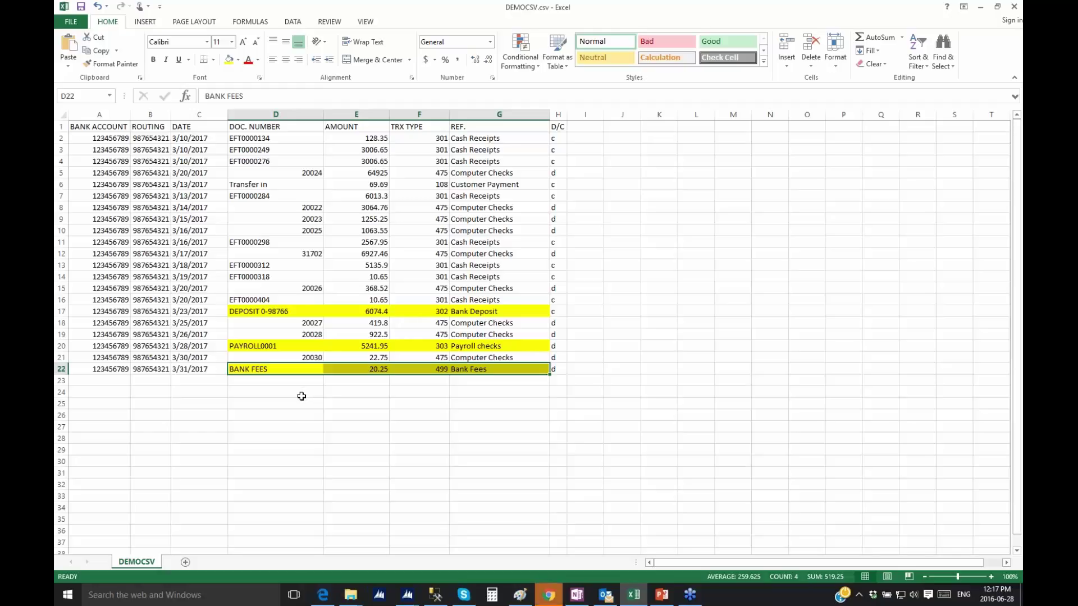
left_click(426, 369)
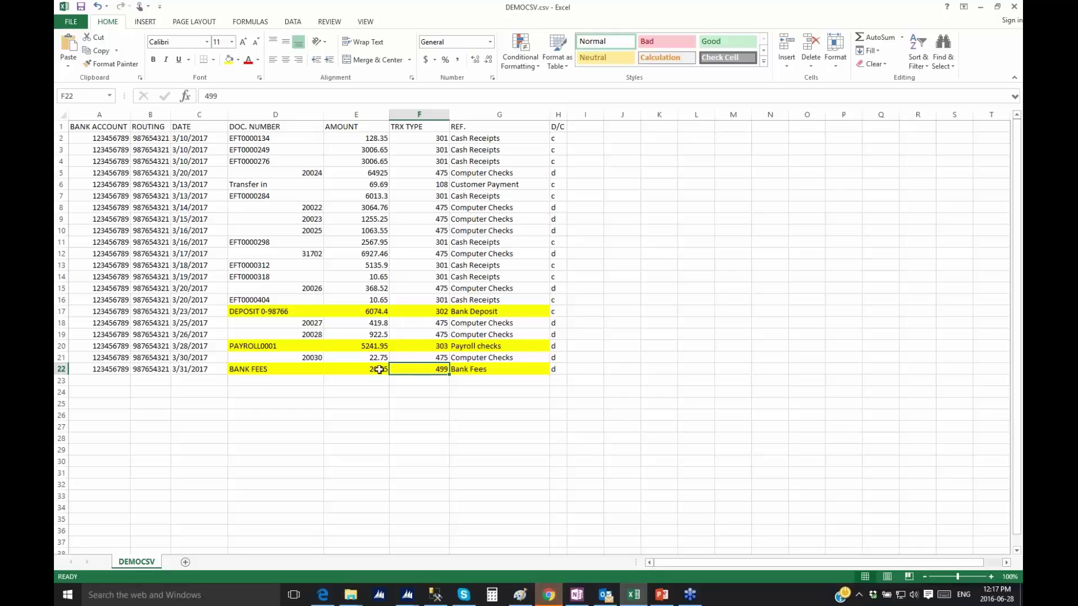
left_click_drag(293, 347, 475, 345)
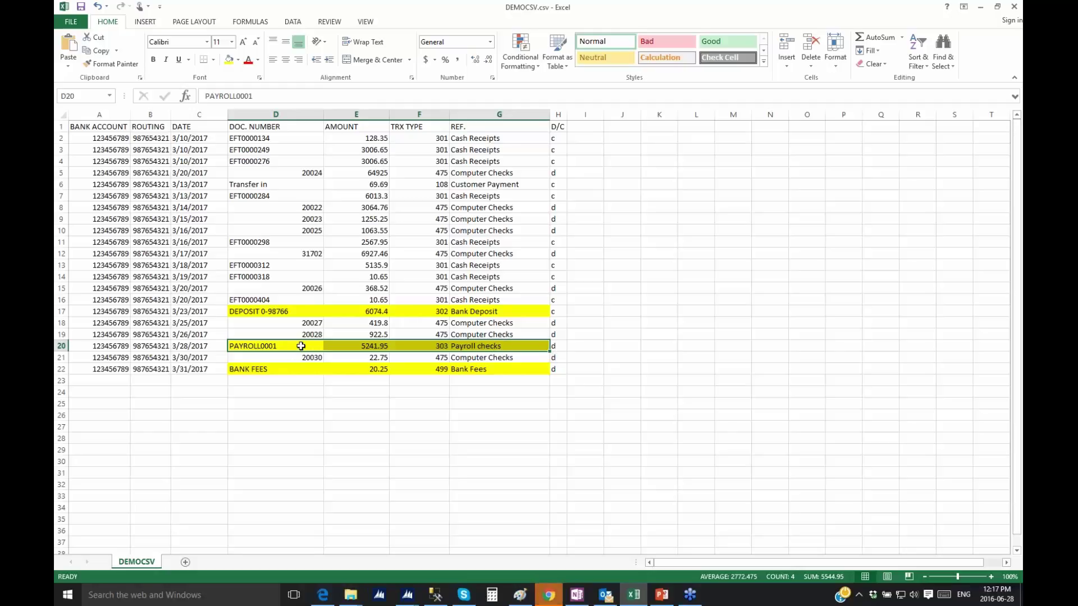
left_click_drag(301, 312, 475, 312)
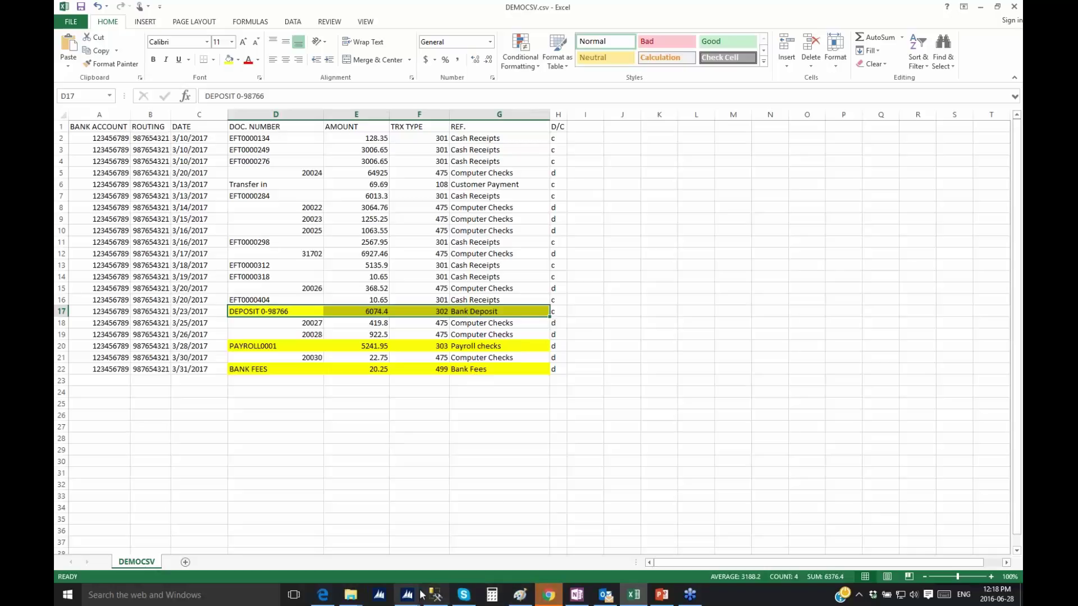
Switch back to Microsoft Dynamics GP and run the Statement Import with the DEMO import definition, closing the import window when done.
mouse_move(408, 596)
left_click(488, 548)
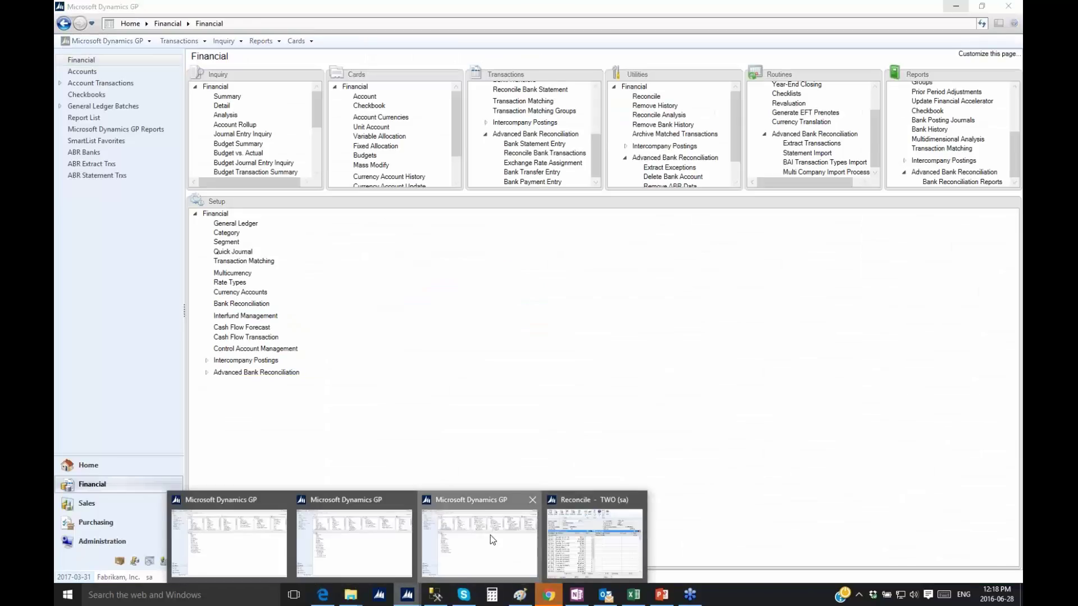
left_click(490, 535)
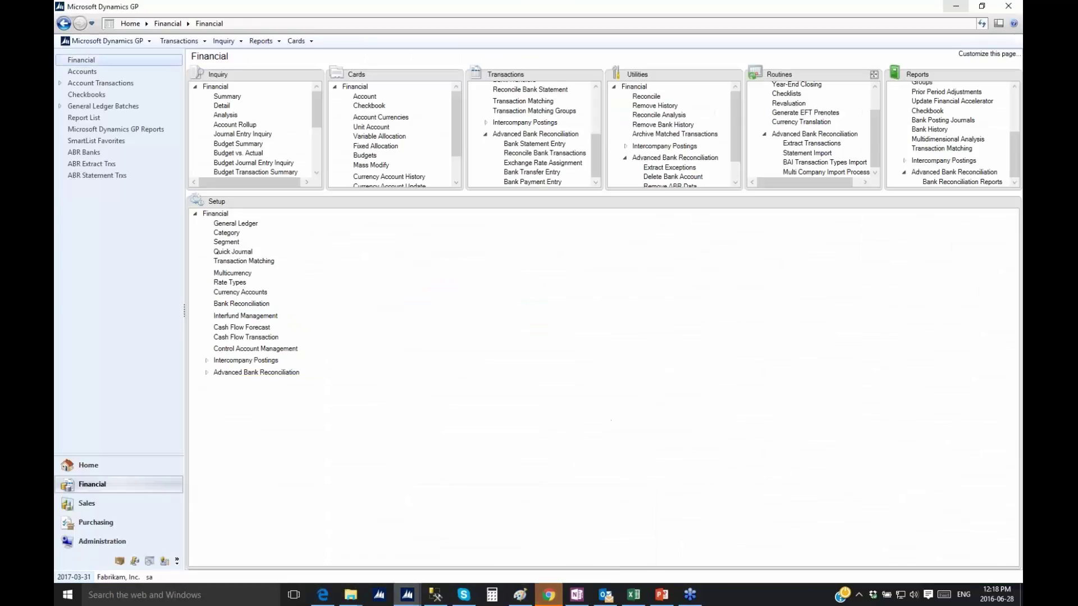
left_click(816, 155)
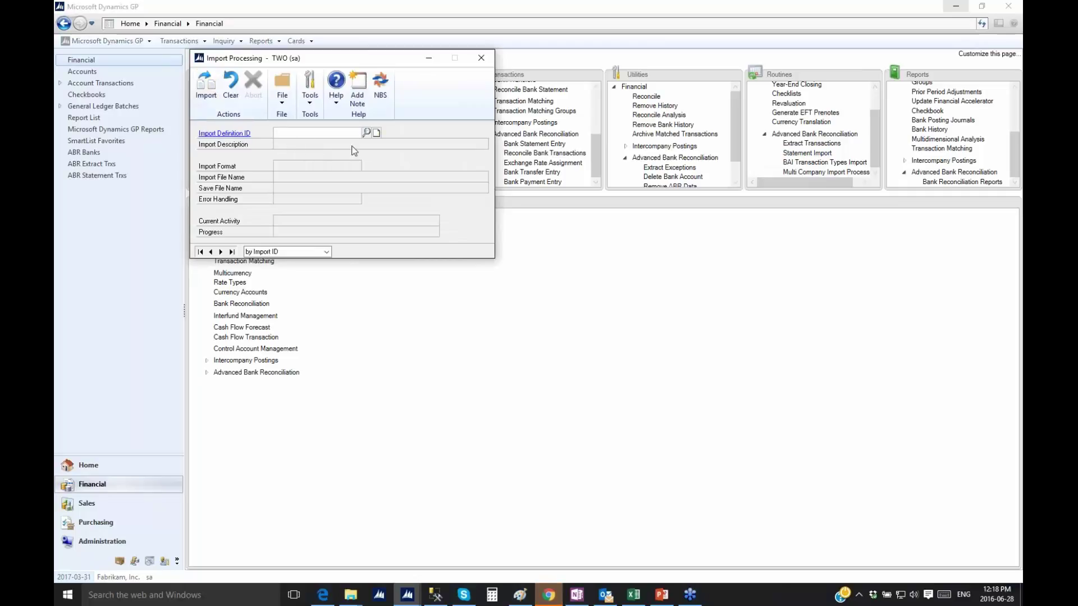
left_click(201, 252)
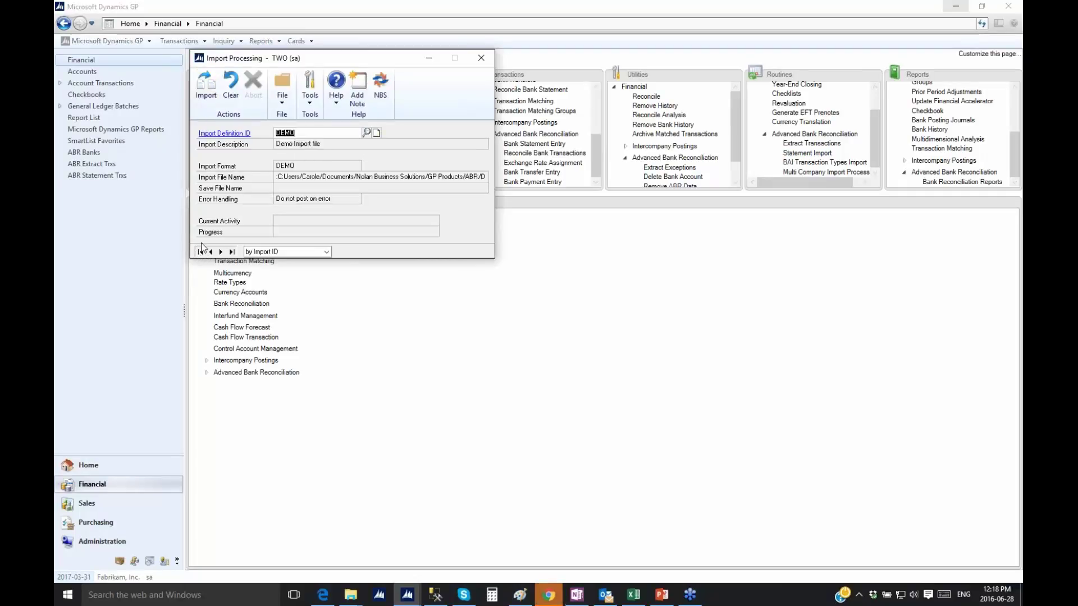
left_click(206, 84)
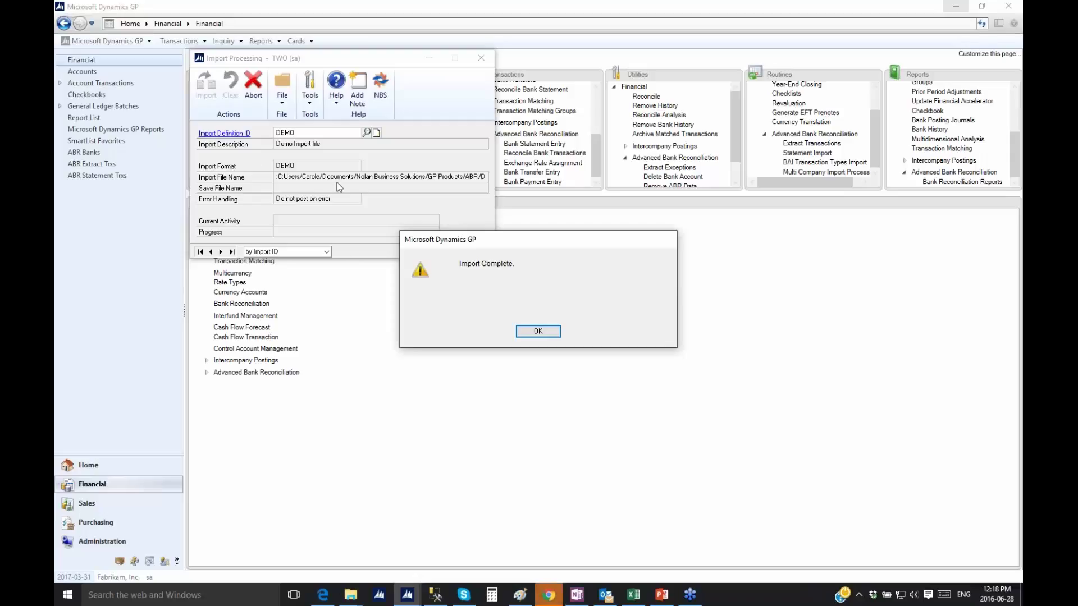
left_click(538, 332)
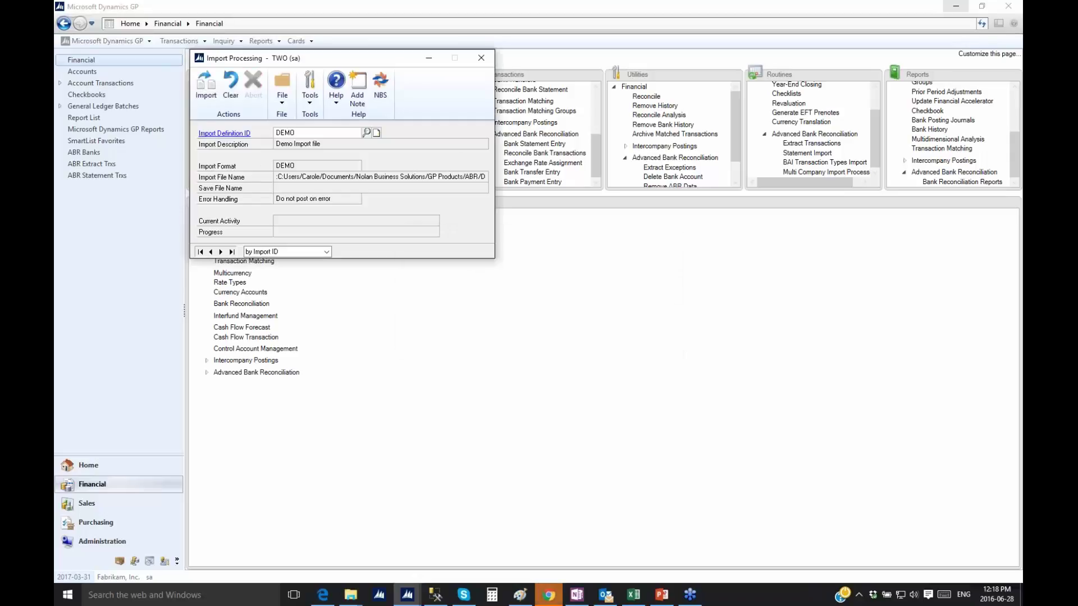
left_click(482, 59)
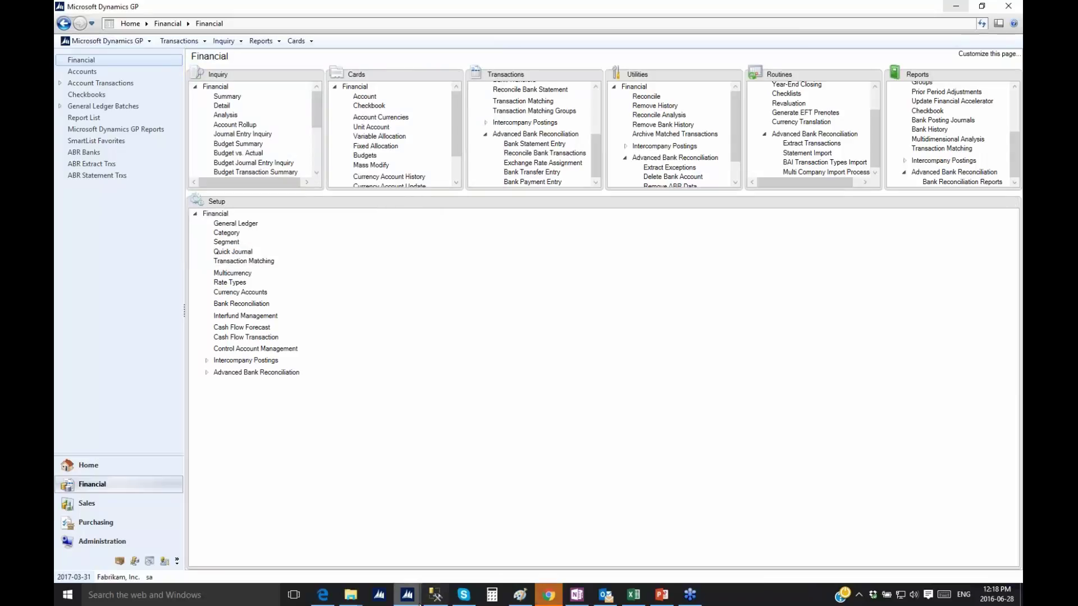
Return to the Reconcile window for the DEMO account, redisplay it and review the imported statement lines.
left_click(405, 591)
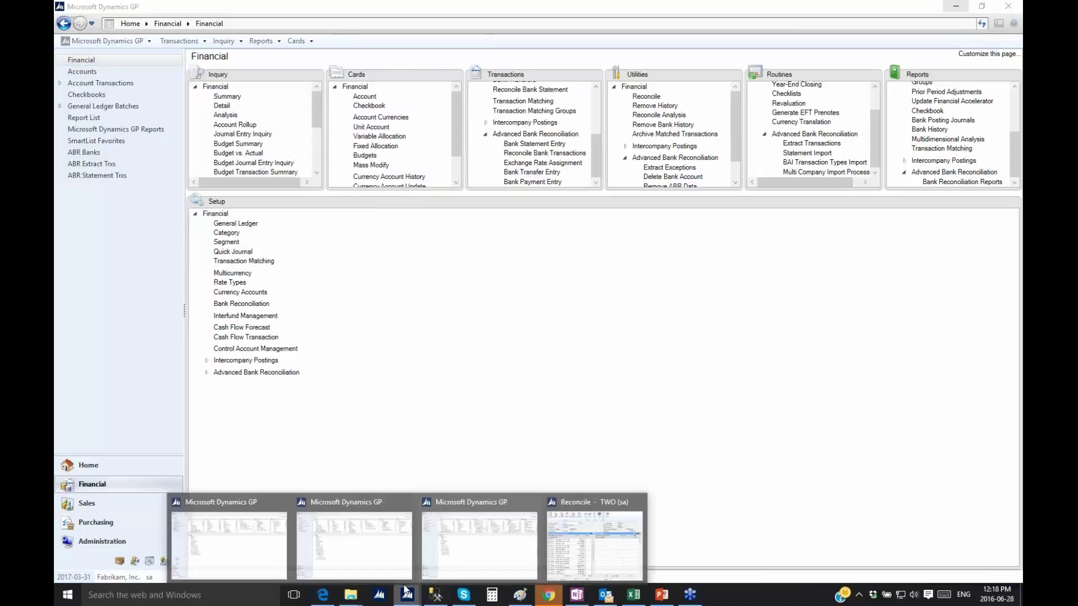
left_click(570, 549)
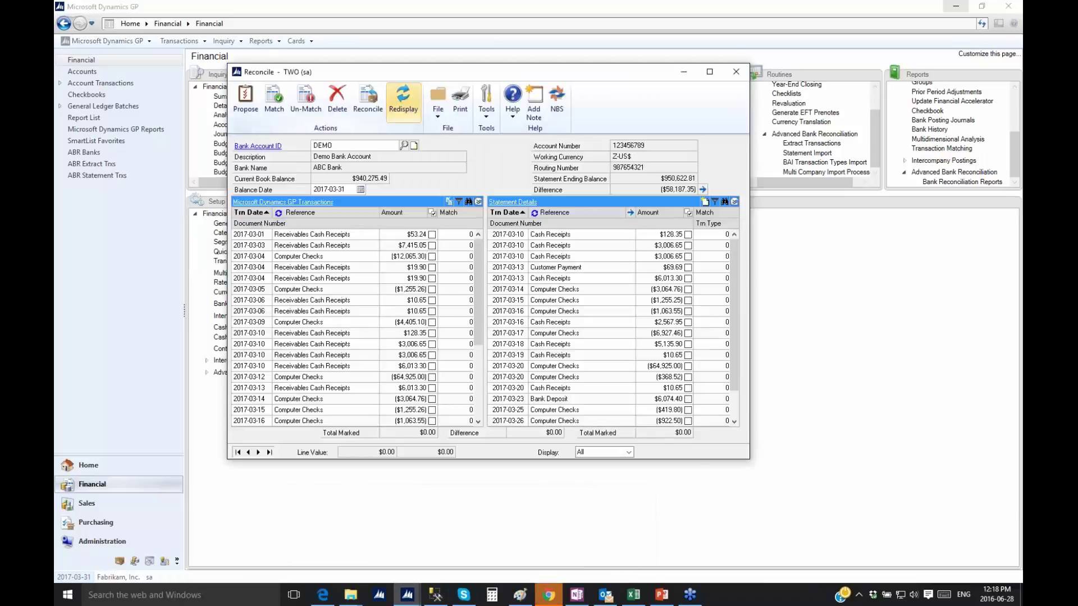
left_click_drag(735, 298, 736, 365)
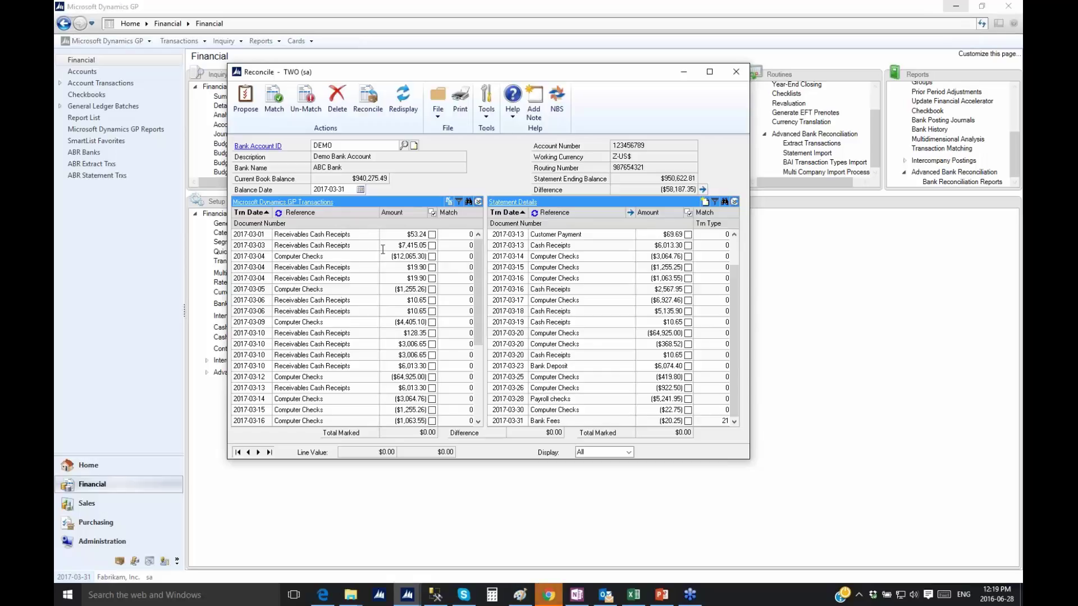
Drill down from the 2017-03-03 receivables cash receipt to its journal entry and source document, and close both inquiry windows.
left_click(295, 245)
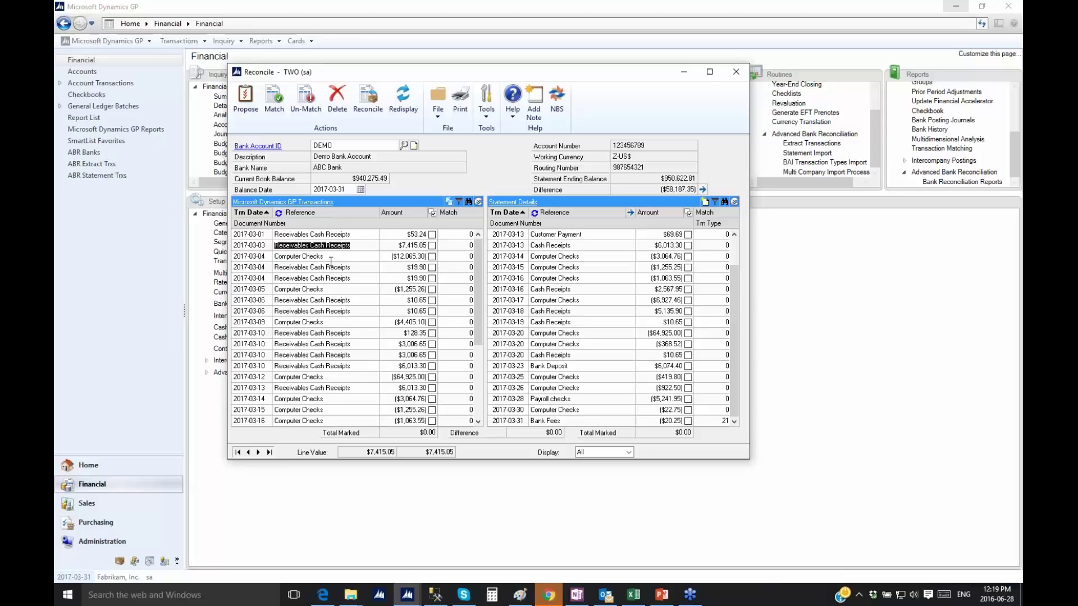
left_click(311, 203)
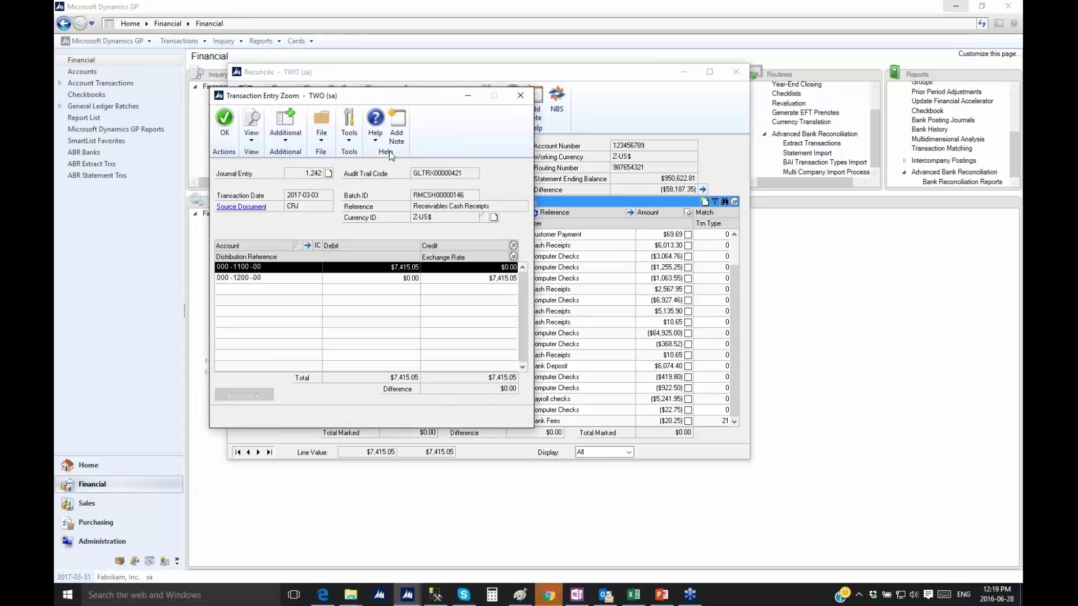
left_click_drag(385, 97, 563, 104)
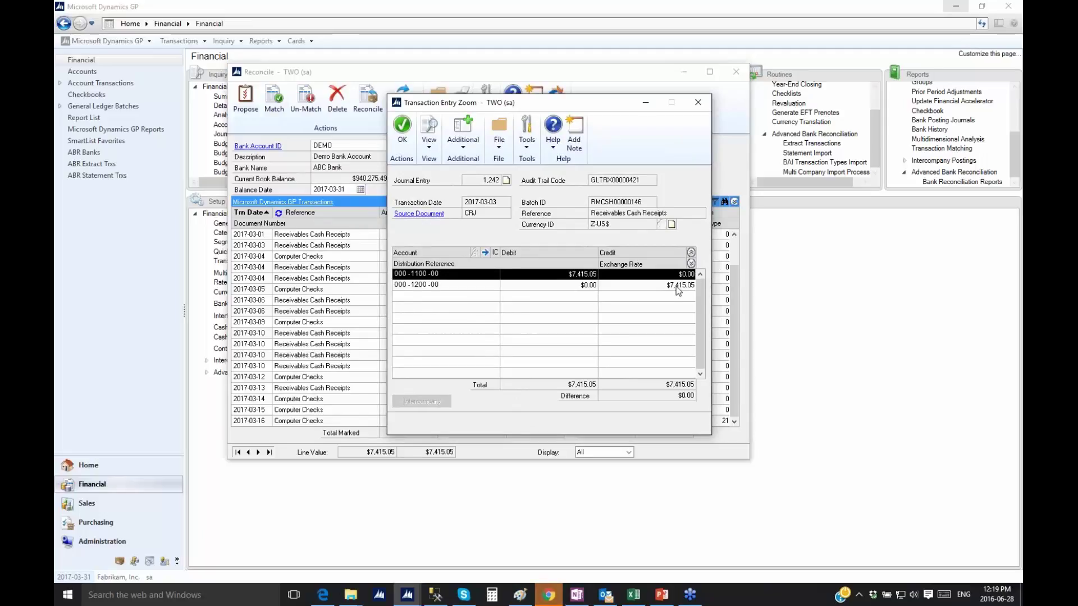
left_click(430, 214)
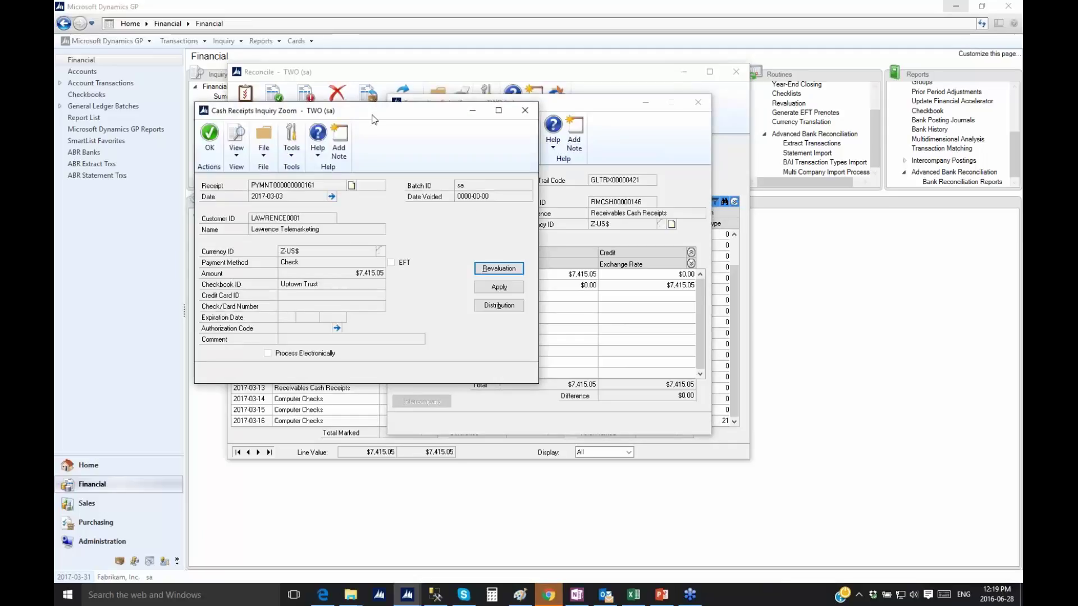
left_click_drag(368, 114, 645, 142)
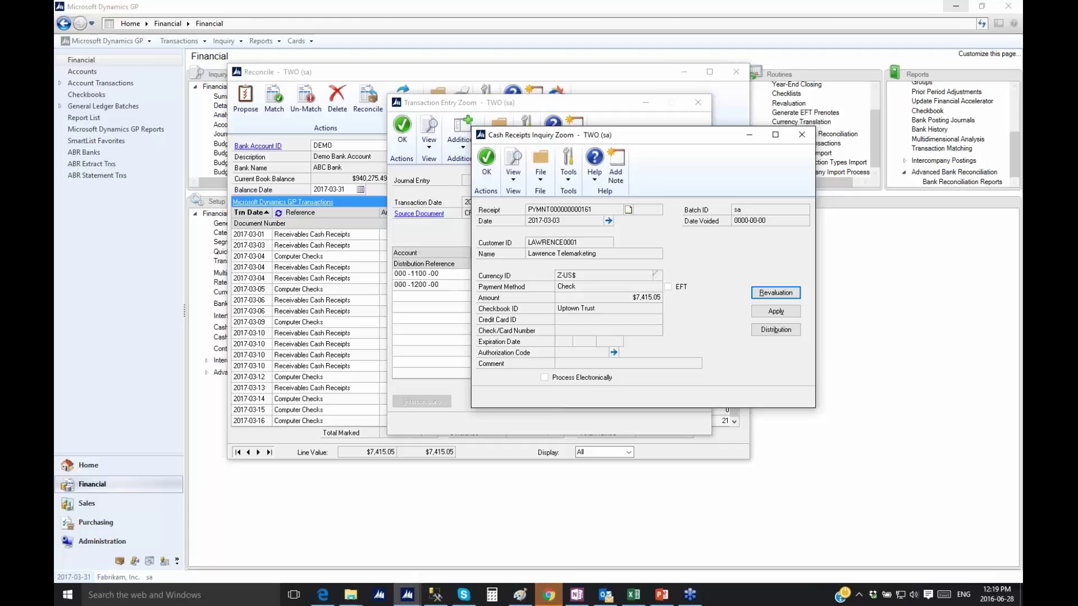
left_click(801, 135)
left_click(702, 101)
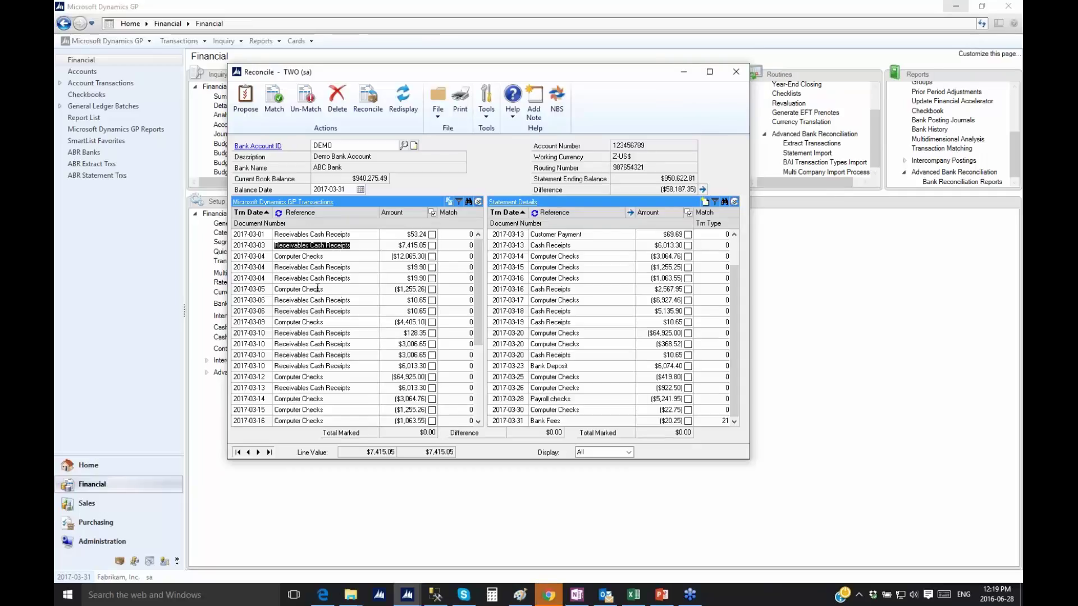
left_click(356, 277)
left_click(360, 269)
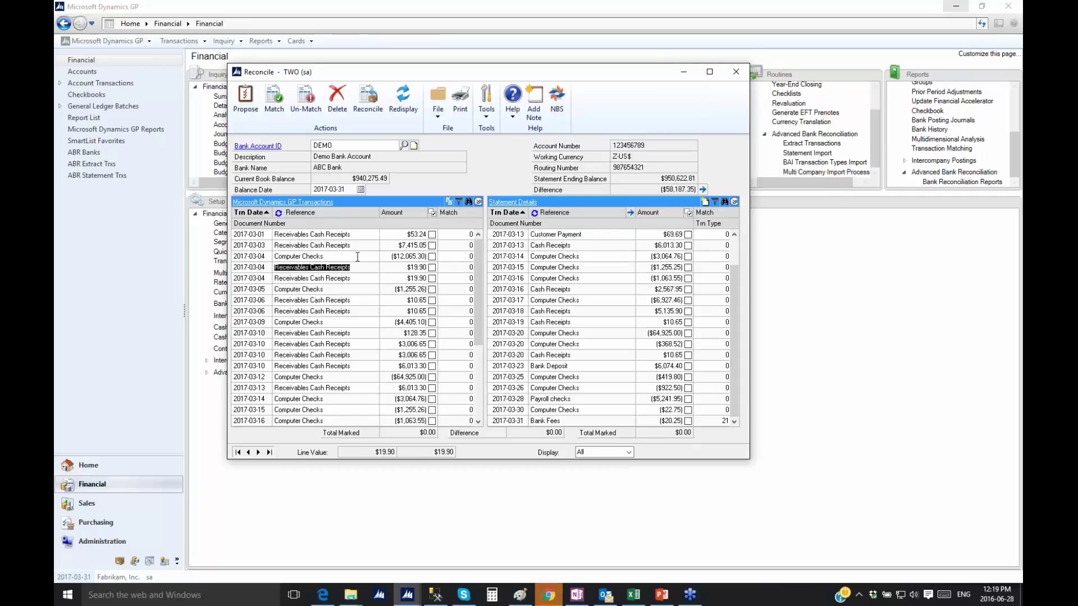
left_click(361, 257)
left_click(362, 248)
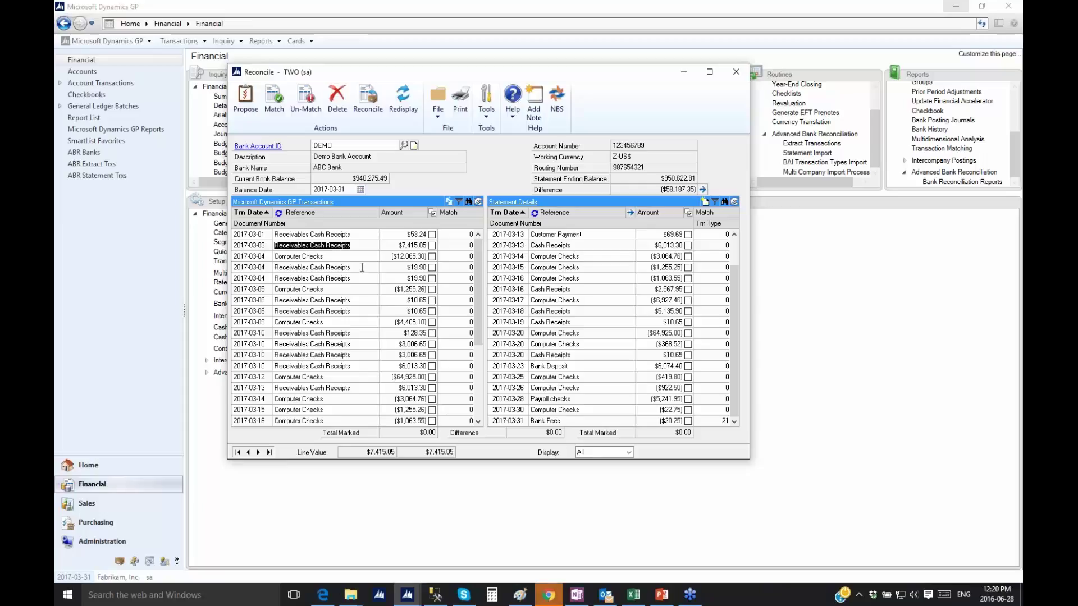
left_click(362, 268)
left_click(362, 277)
left_click(360, 290)
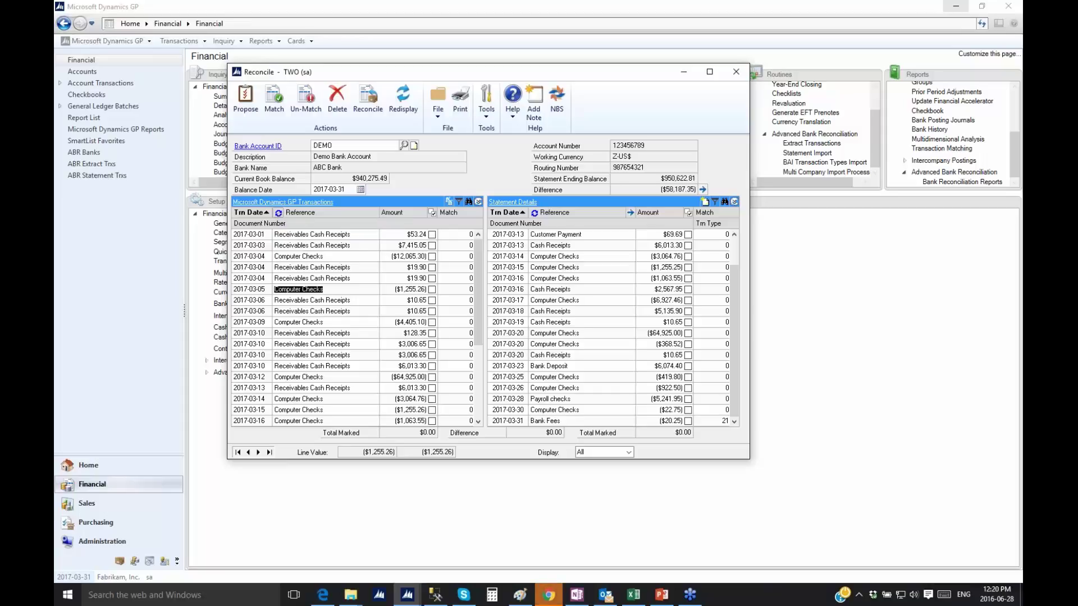
Show document numbers instead of references for both the GP transactions and the statement details.
left_click(278, 213)
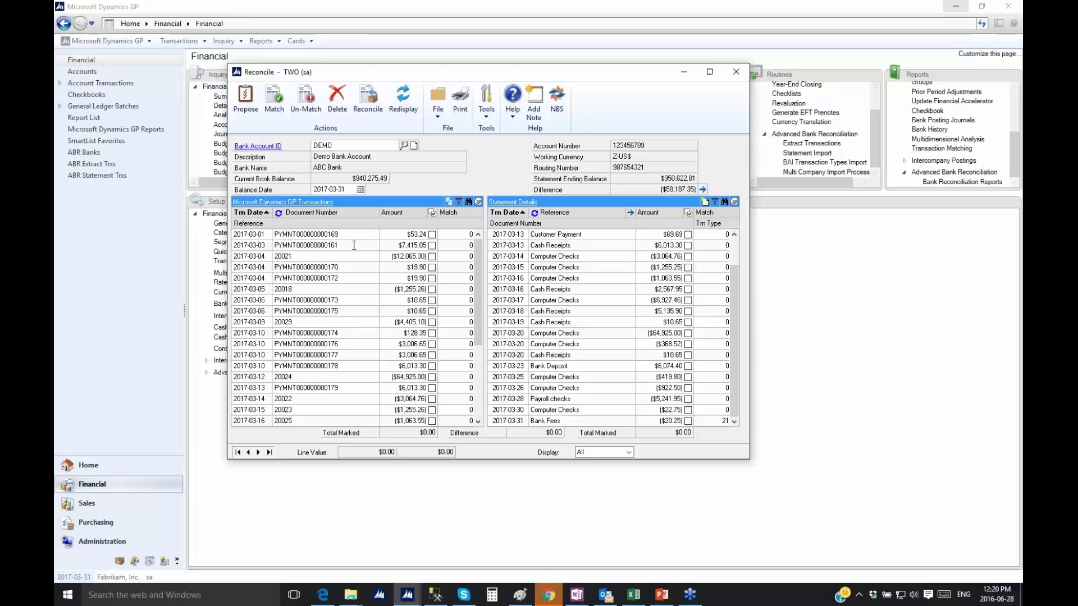
left_click(351, 245)
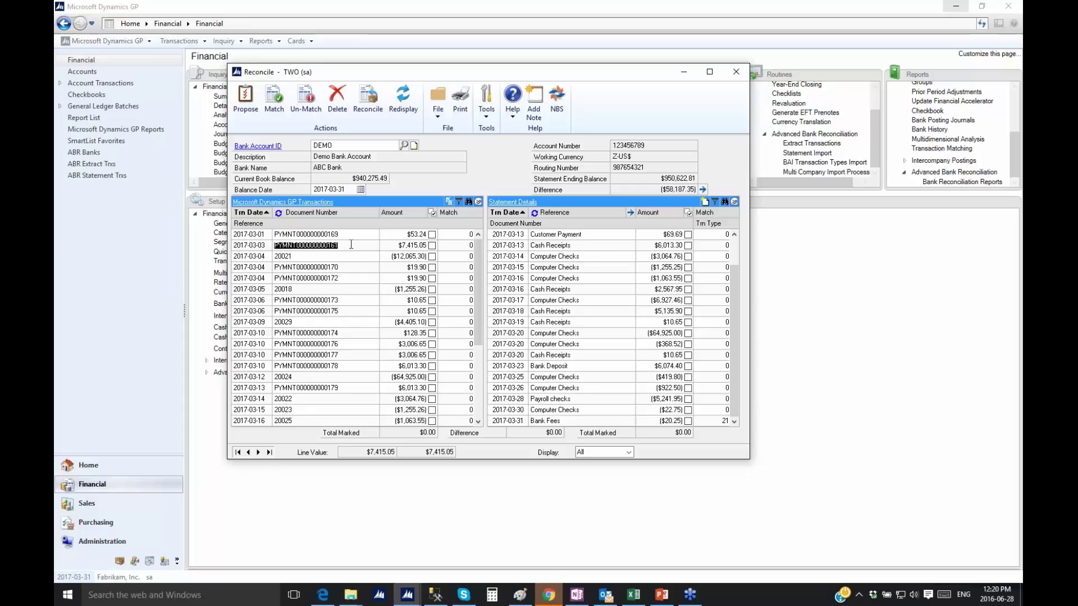
left_click(535, 214)
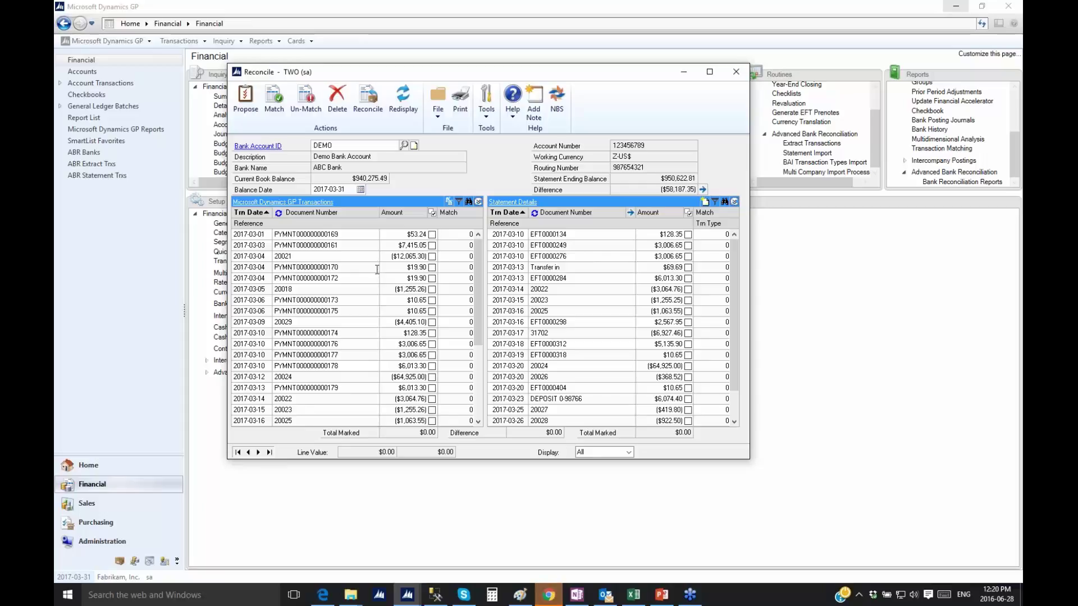
left_click(469, 202)
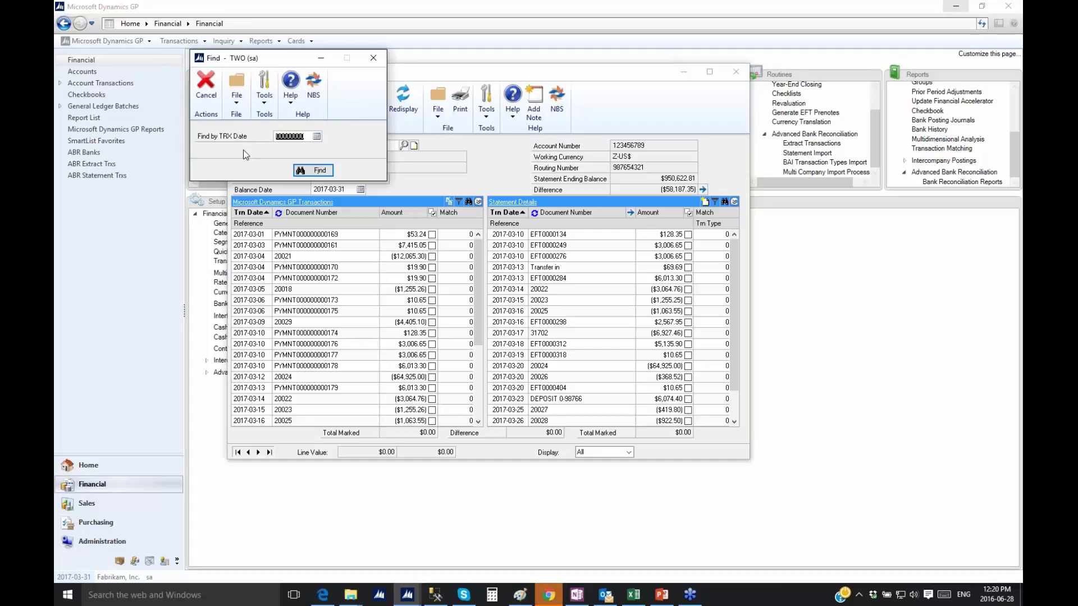
left_click_drag(287, 62, 572, 103)
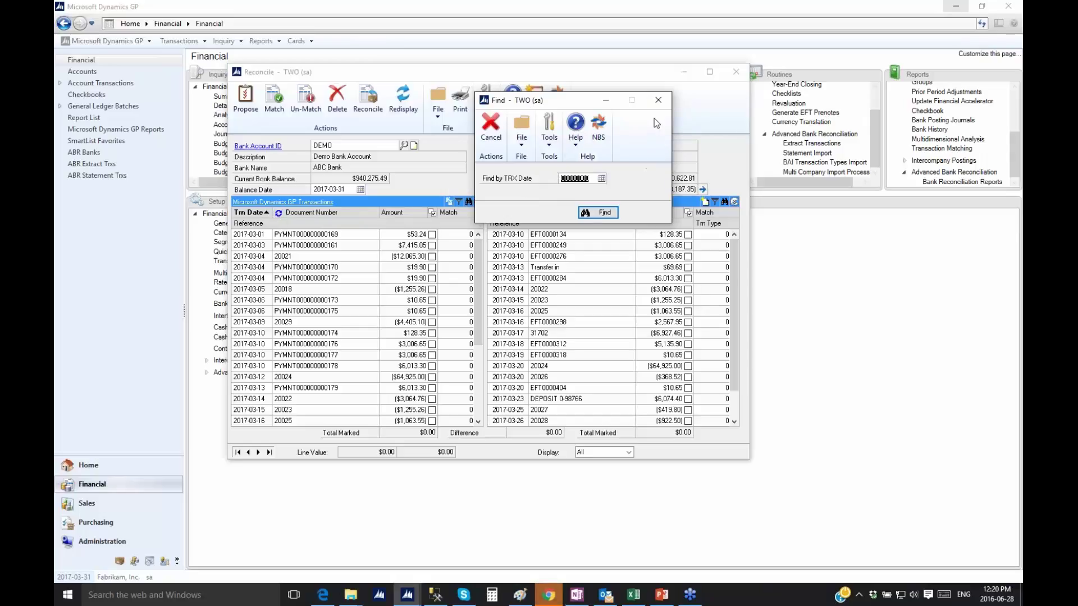
left_click(660, 101)
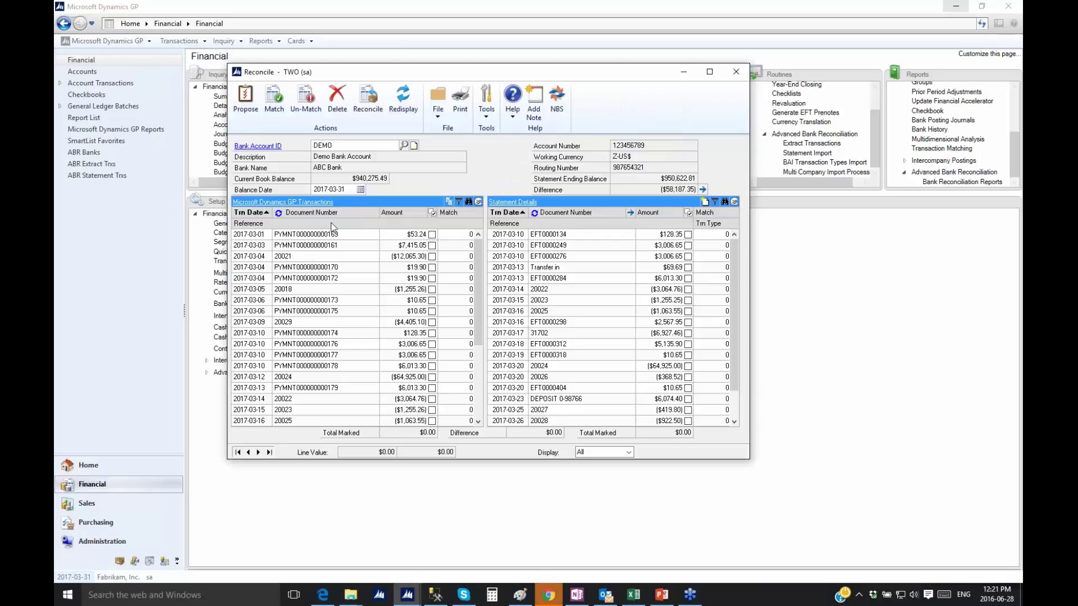
Sort the GP transactions by document number and find document number 20030.
left_click(313, 213)
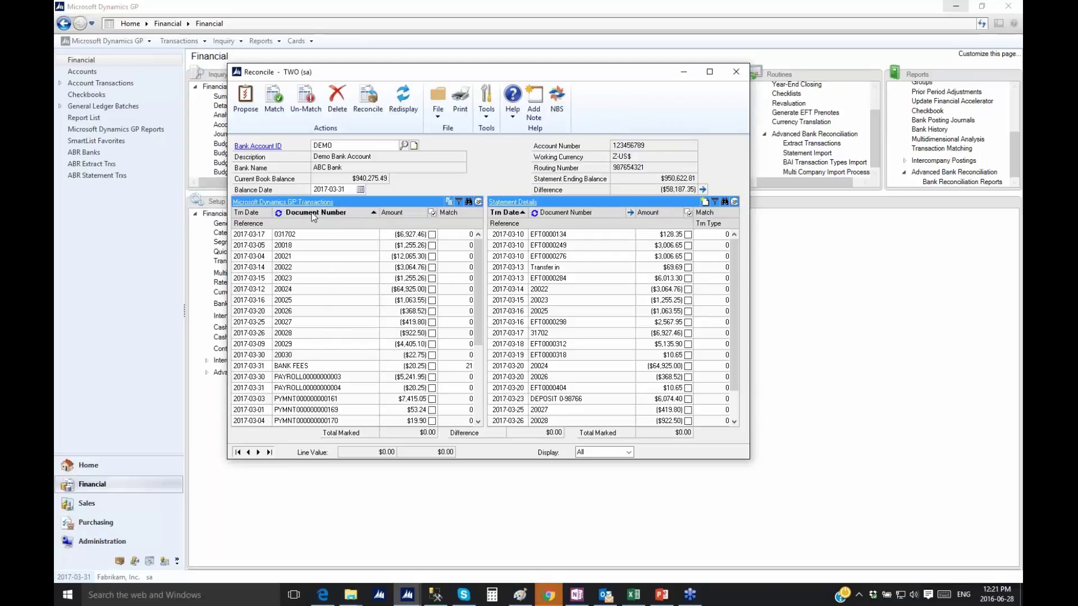
left_click(469, 202)
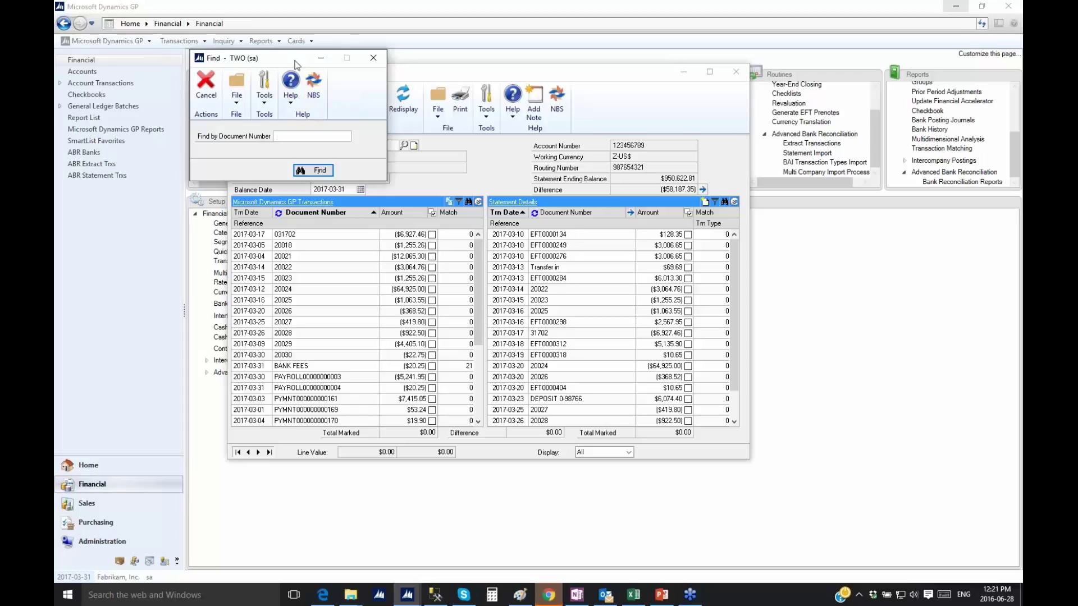
left_click_drag(308, 68, 554, 107)
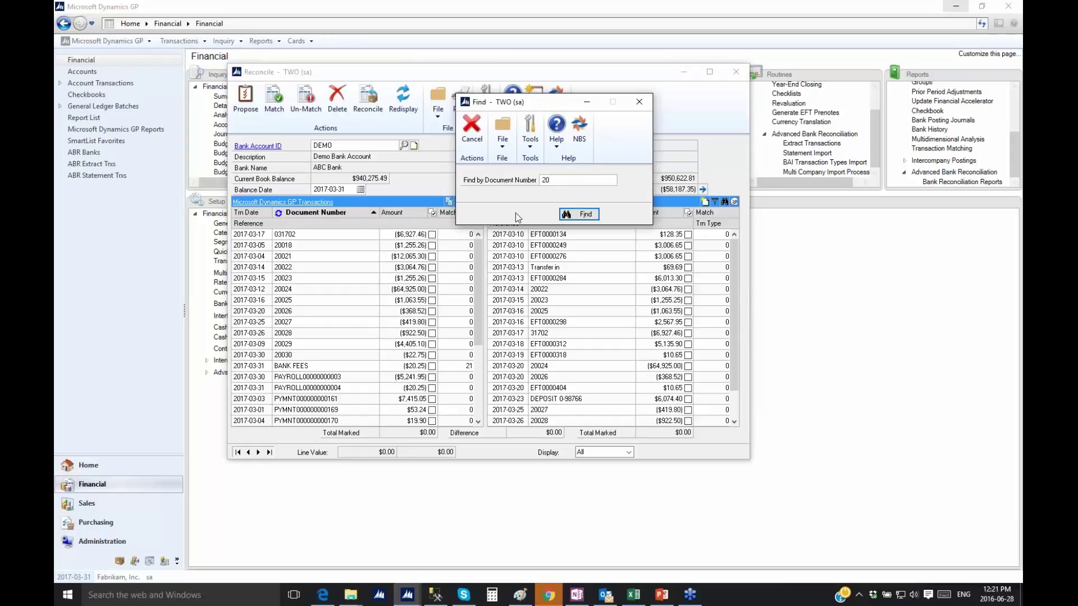
type("030")
left_click(579, 214)
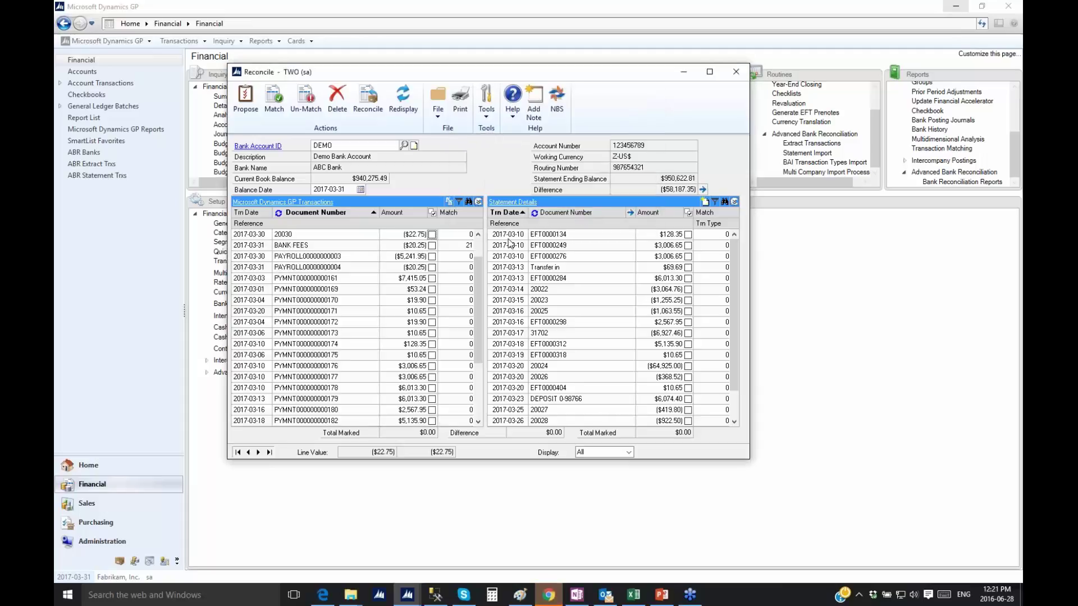
left_click(313, 235)
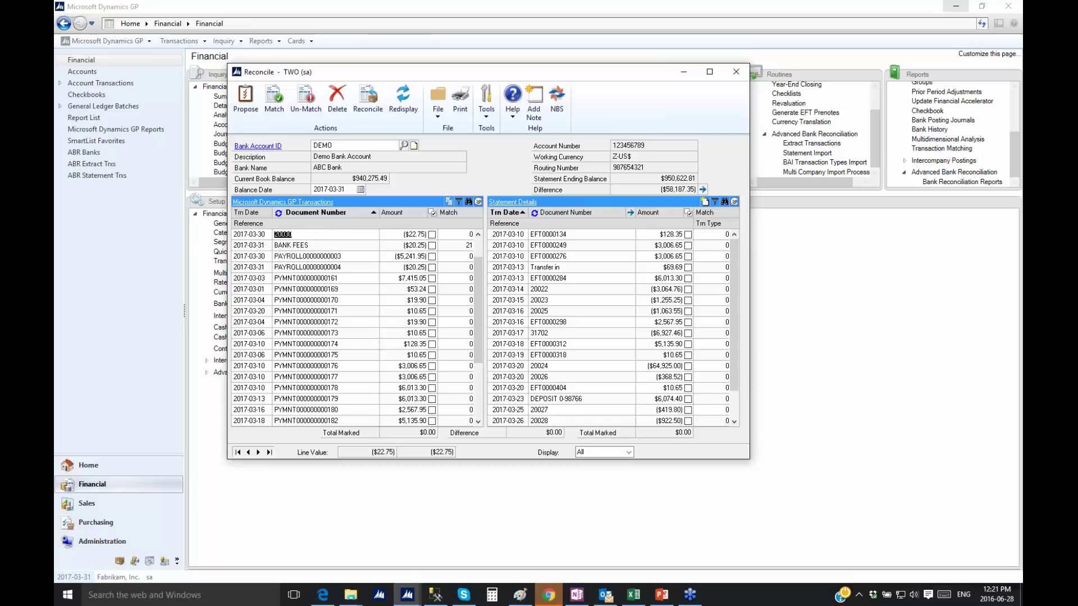
Filter the GP transactions to those whose document number contains PYMNT.
left_click(460, 202)
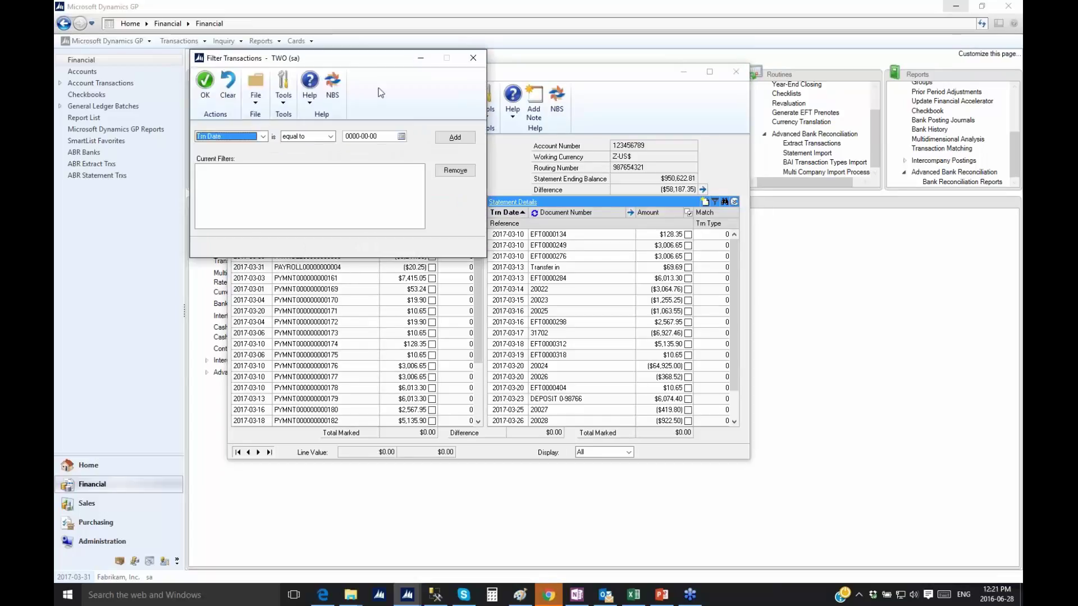
left_click_drag(356, 61, 571, 119)
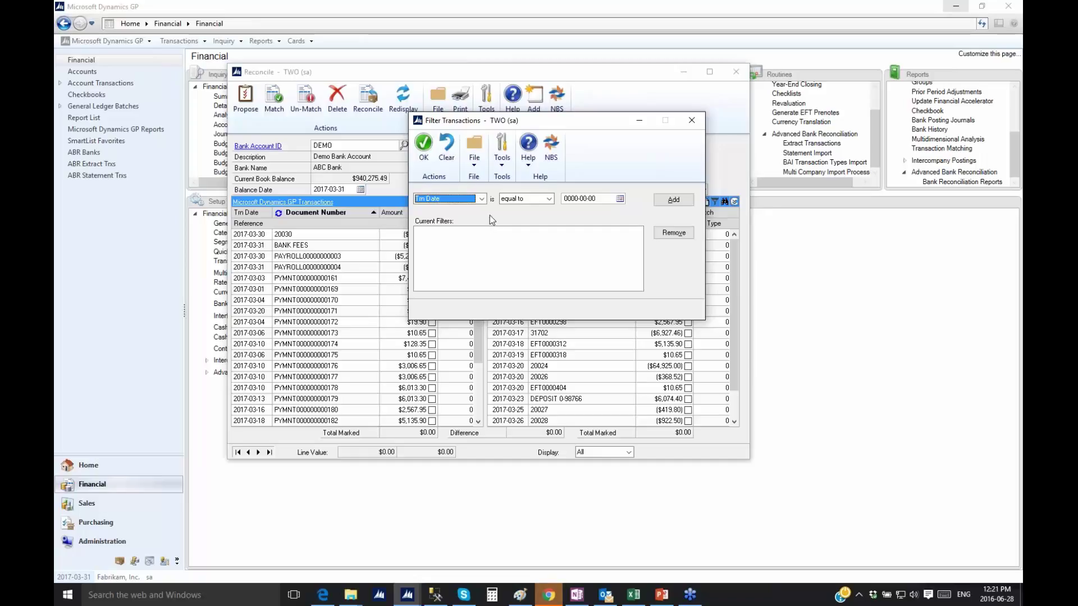
left_click(482, 199)
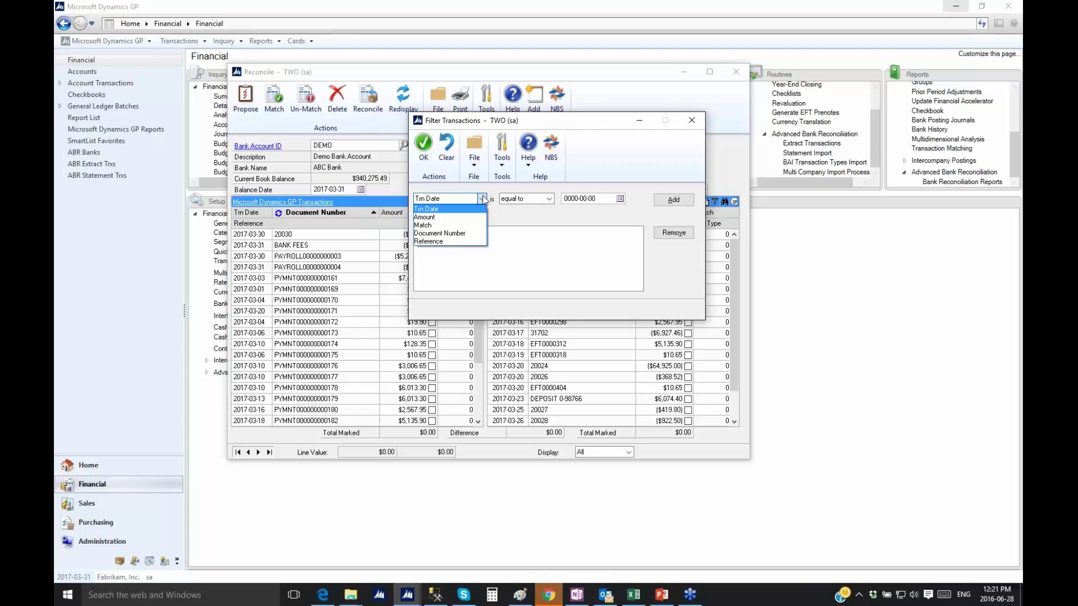
left_click(480, 233)
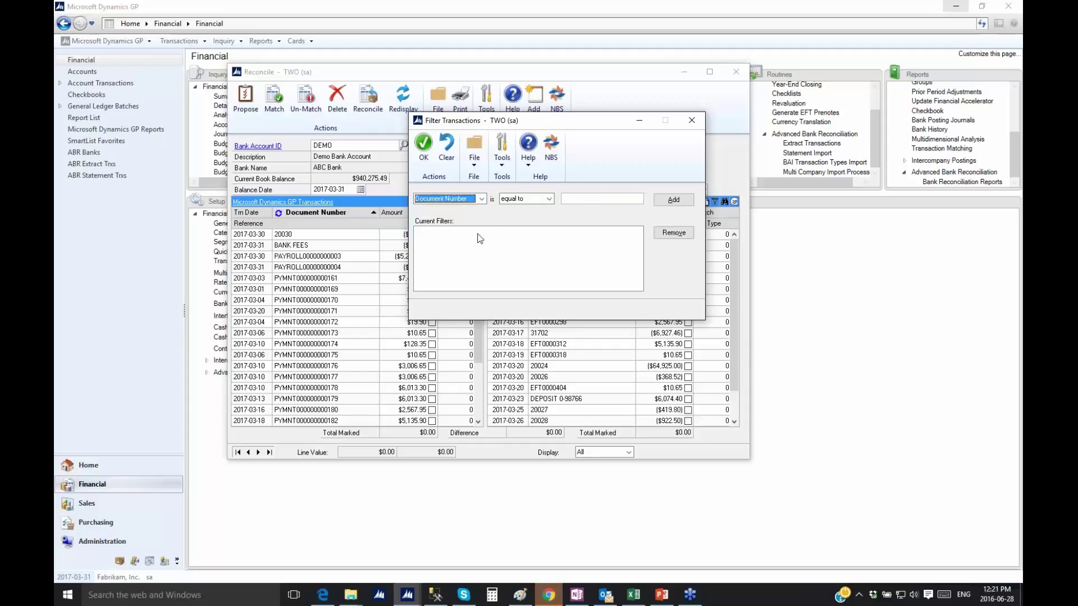
left_click(549, 199)
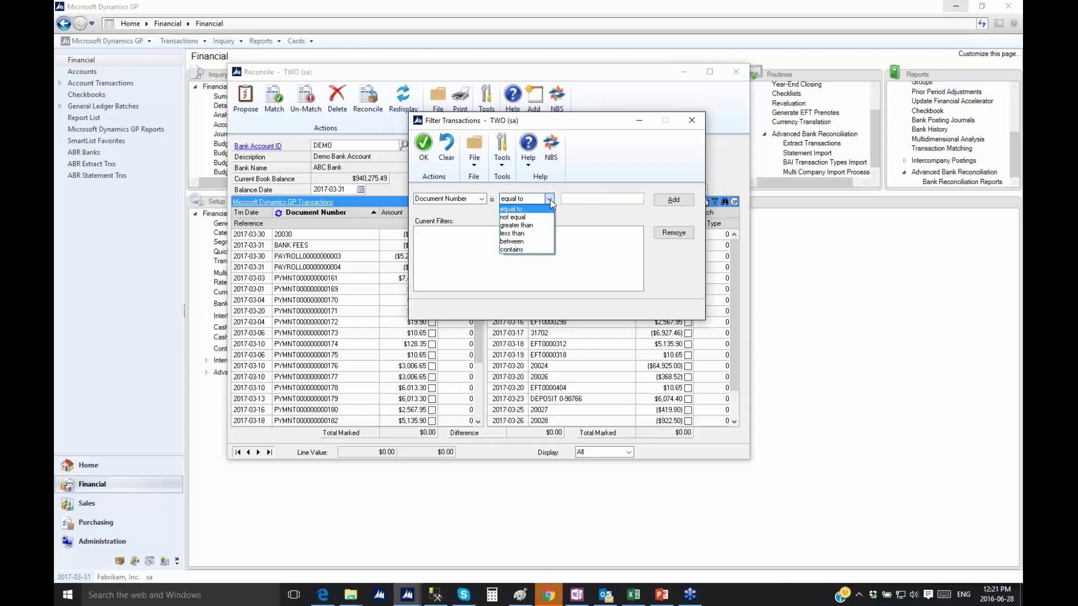
left_click(542, 250)
left_click(580, 199)
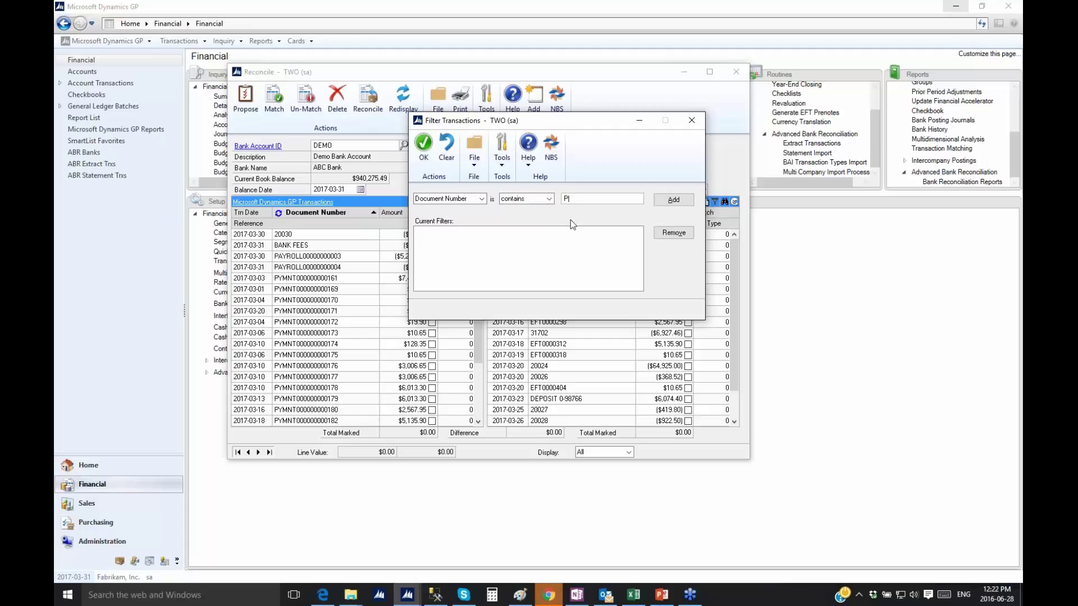
type("PYMNT")
left_click(667, 202)
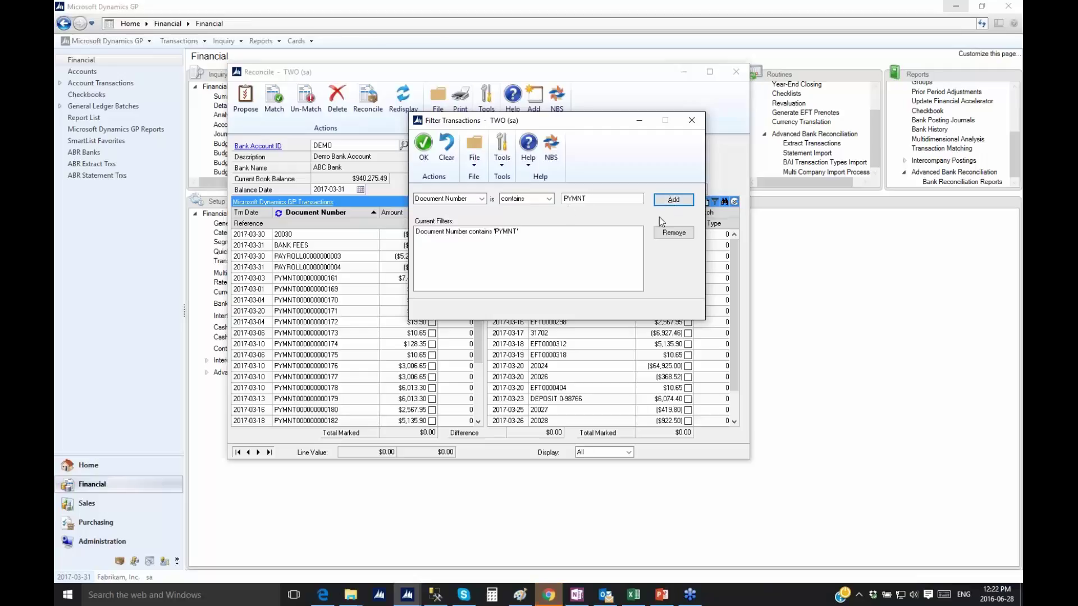
left_click(423, 150)
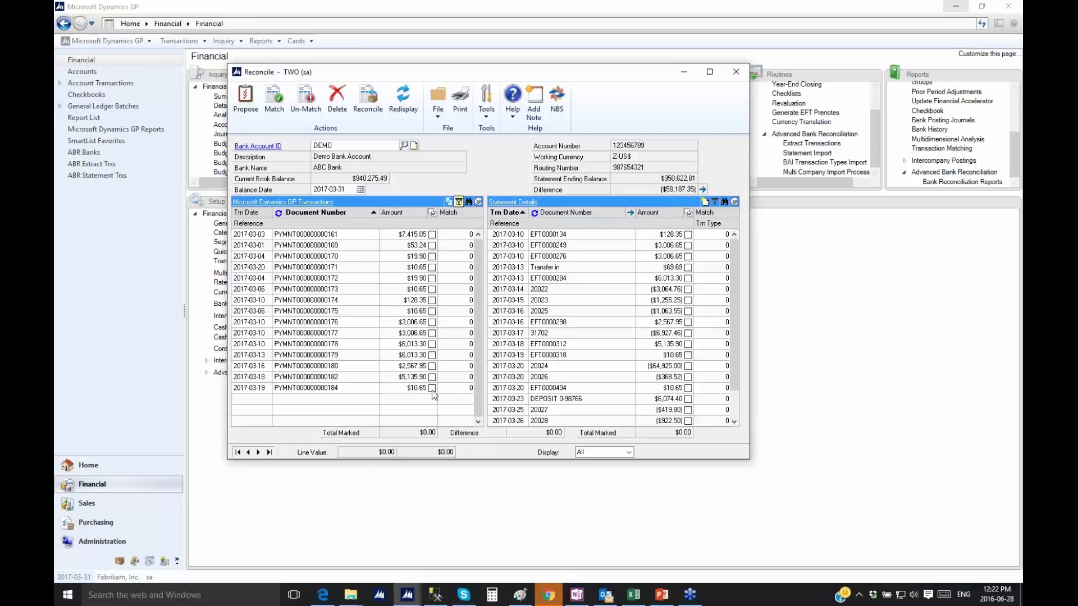
Remove the PYMNT document number filter from the GP transactions and apply the change.
left_click(459, 201)
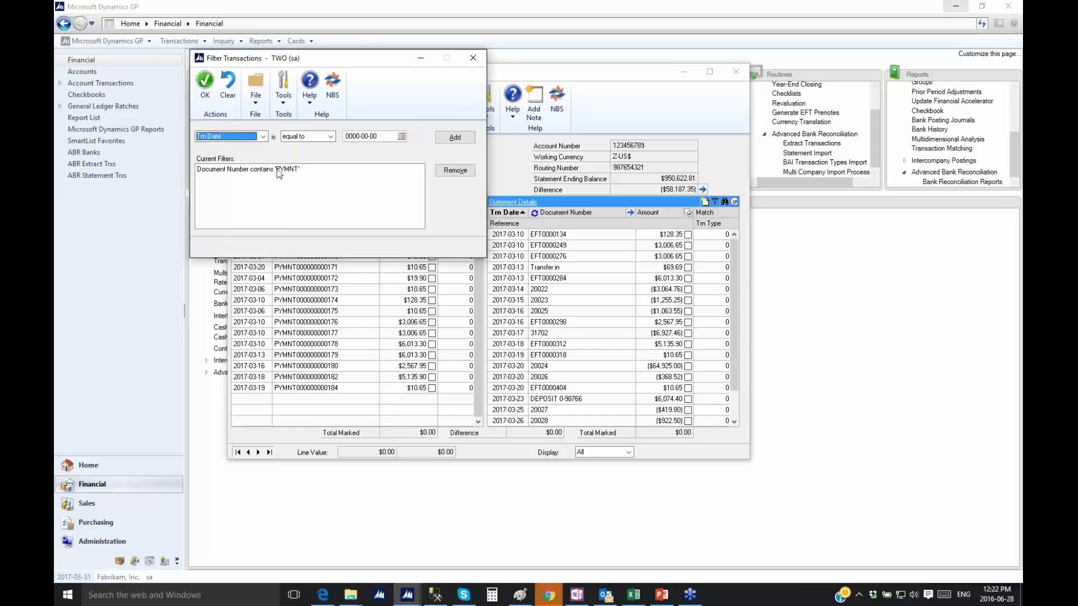
left_click(278, 171)
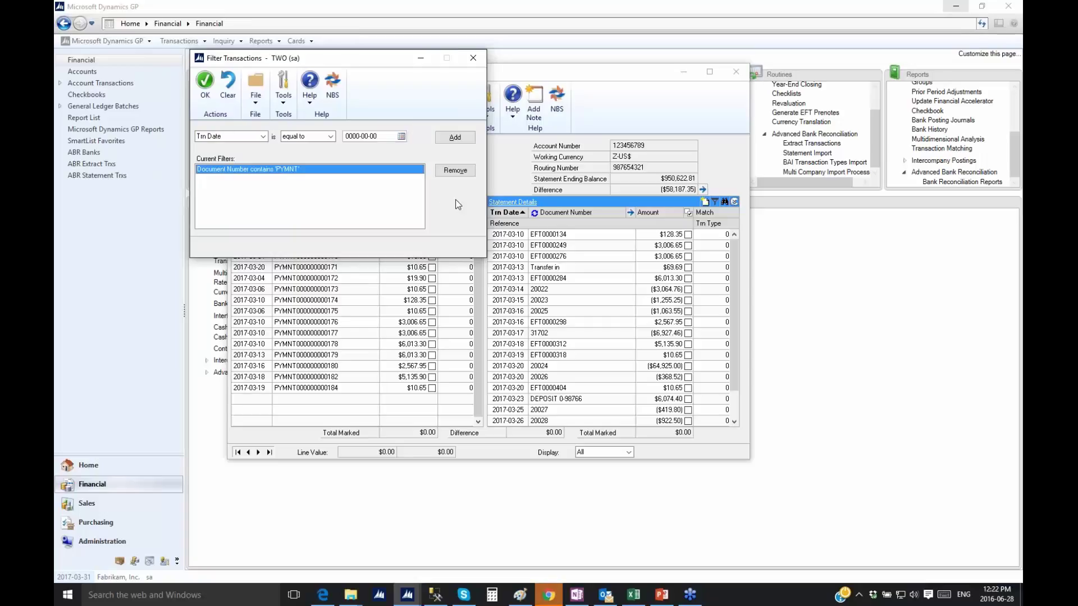
left_click(456, 171)
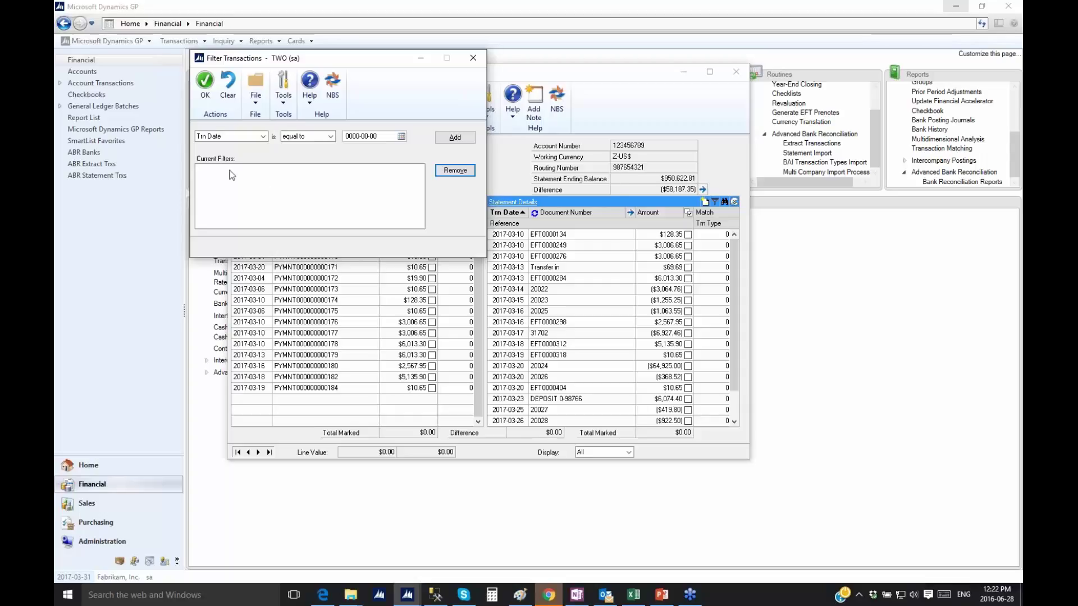
left_click(205, 84)
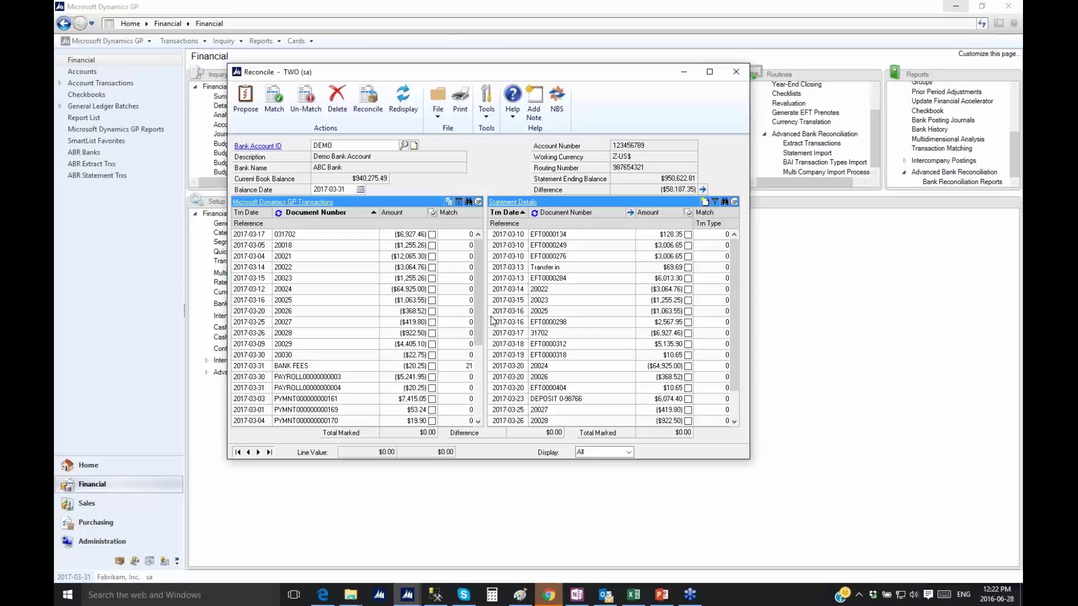
Sort both the GP transactions and the statement details by match number in descending order.
left_click(333, 366)
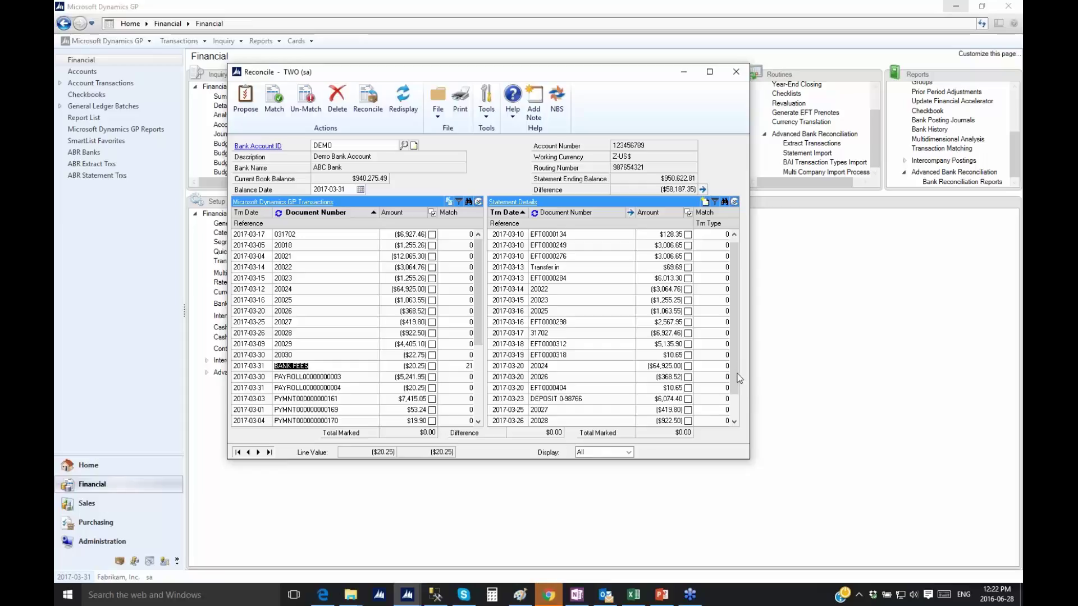
scroll(735, 404, "down", 1)
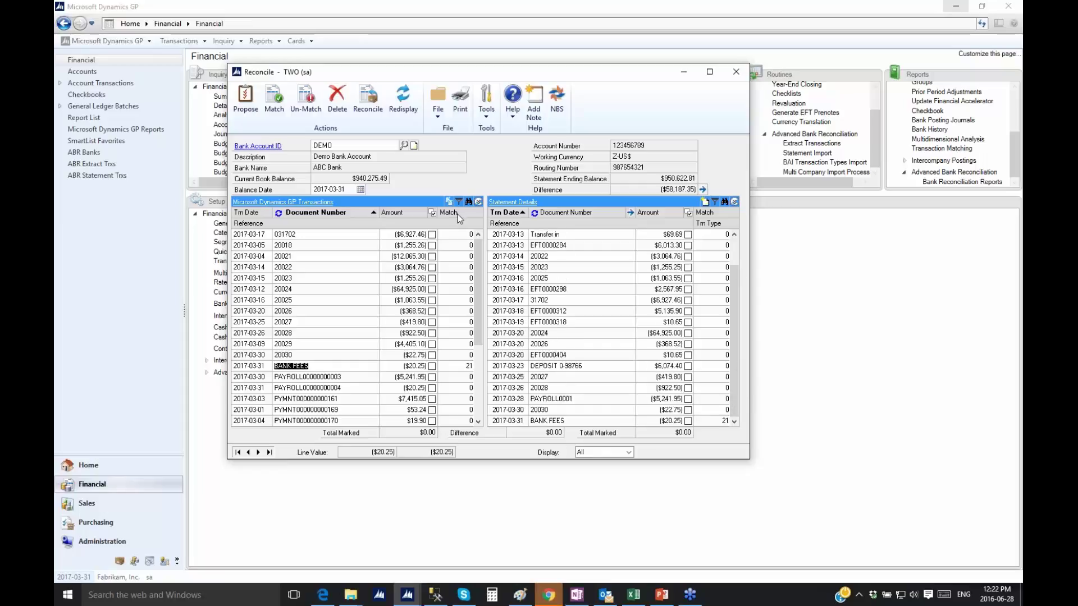
left_click(458, 214)
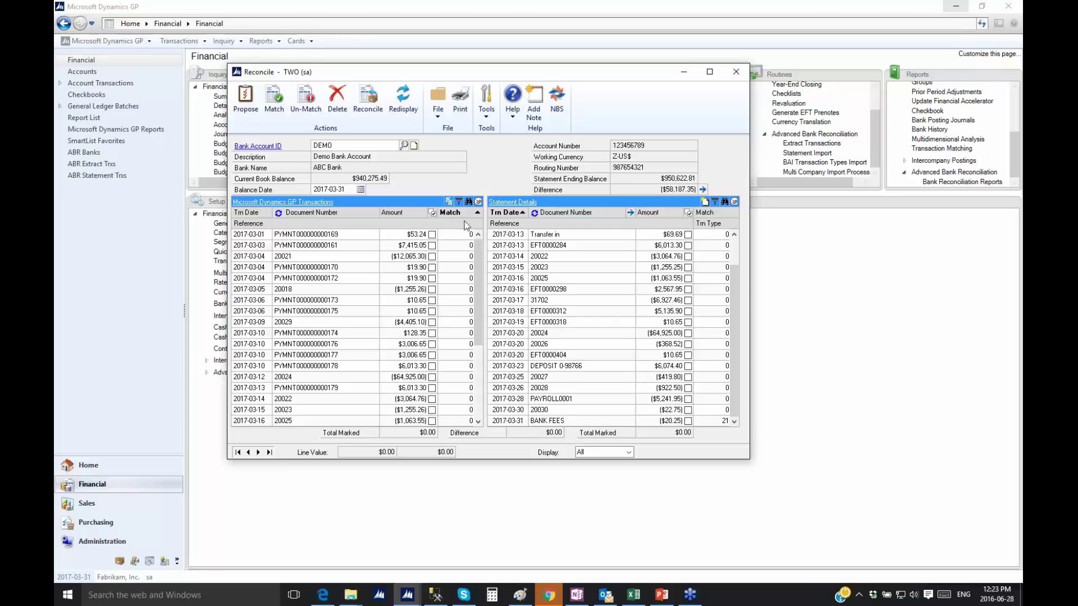
left_click(453, 215)
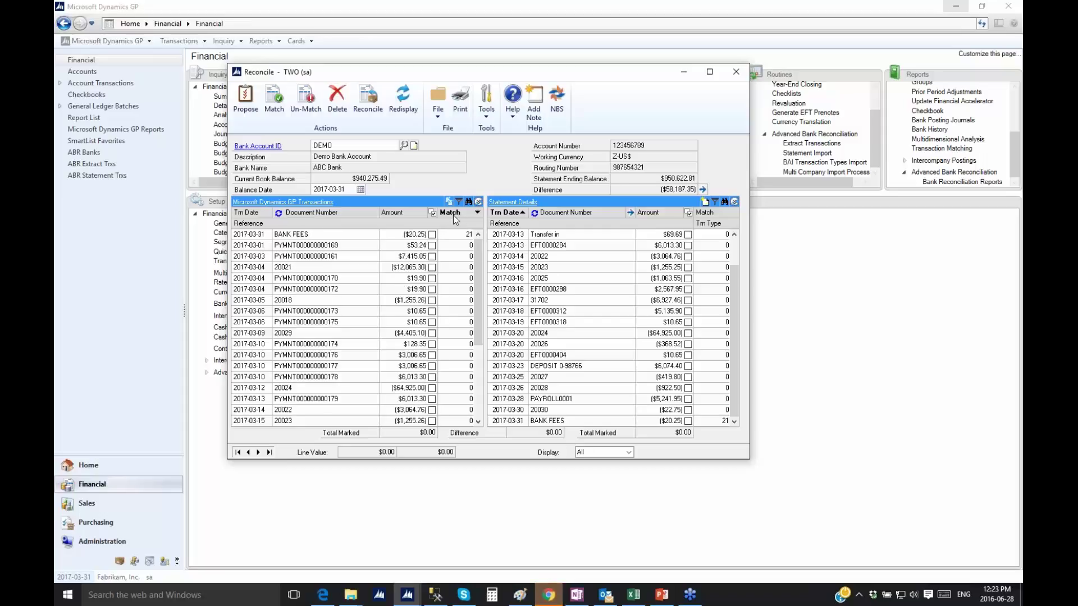
left_click(714, 216)
left_click(714, 214)
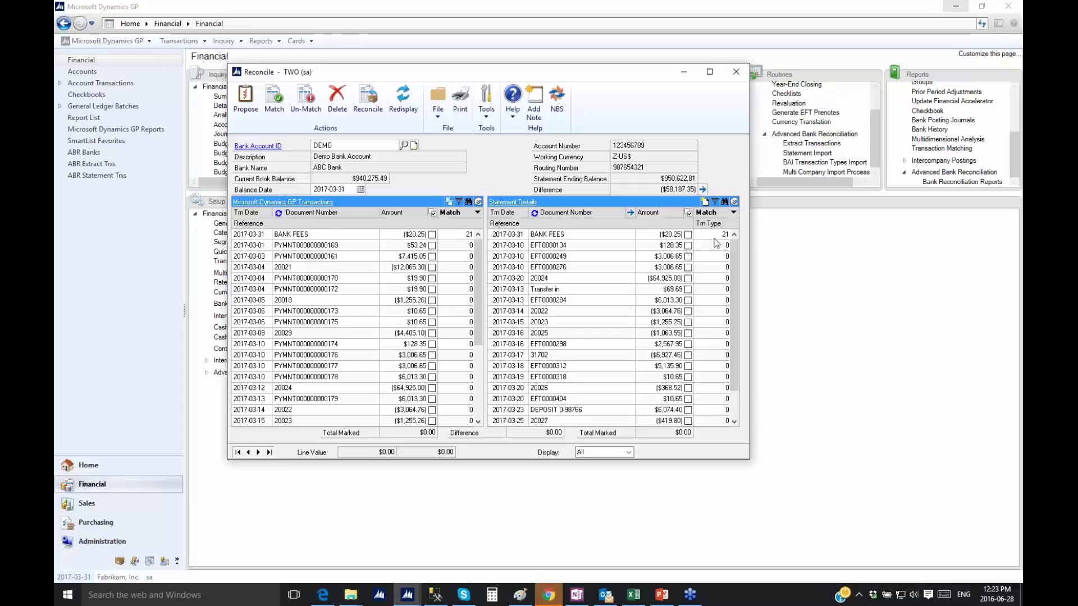
Compare the BANK FEES lines in both lists and inspect the GP line's originating journal entry.
left_click(575, 236)
left_click(591, 235)
left_click(318, 236)
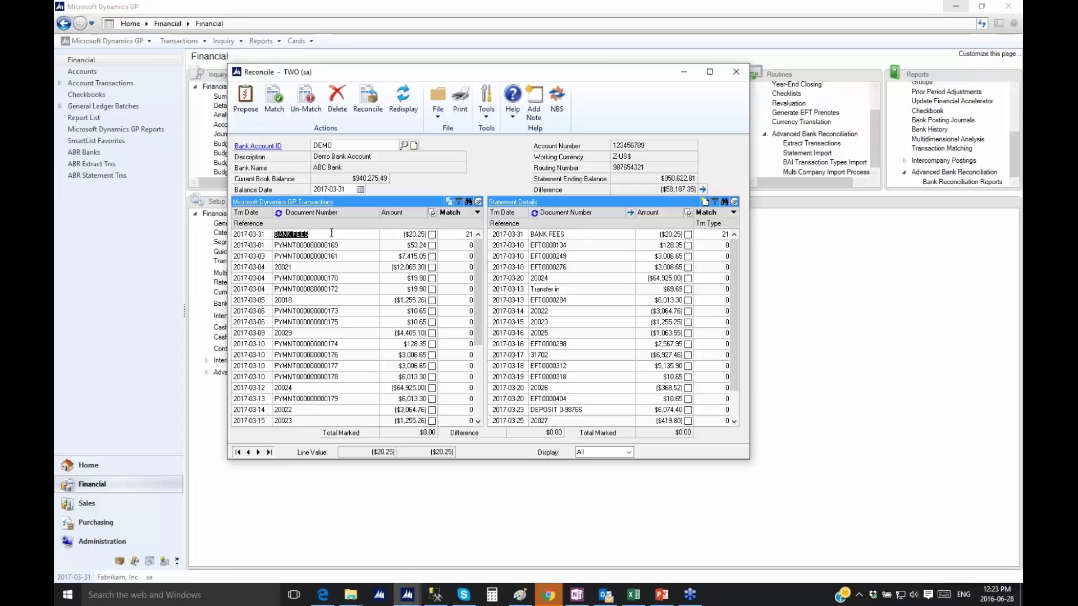
left_click(311, 202)
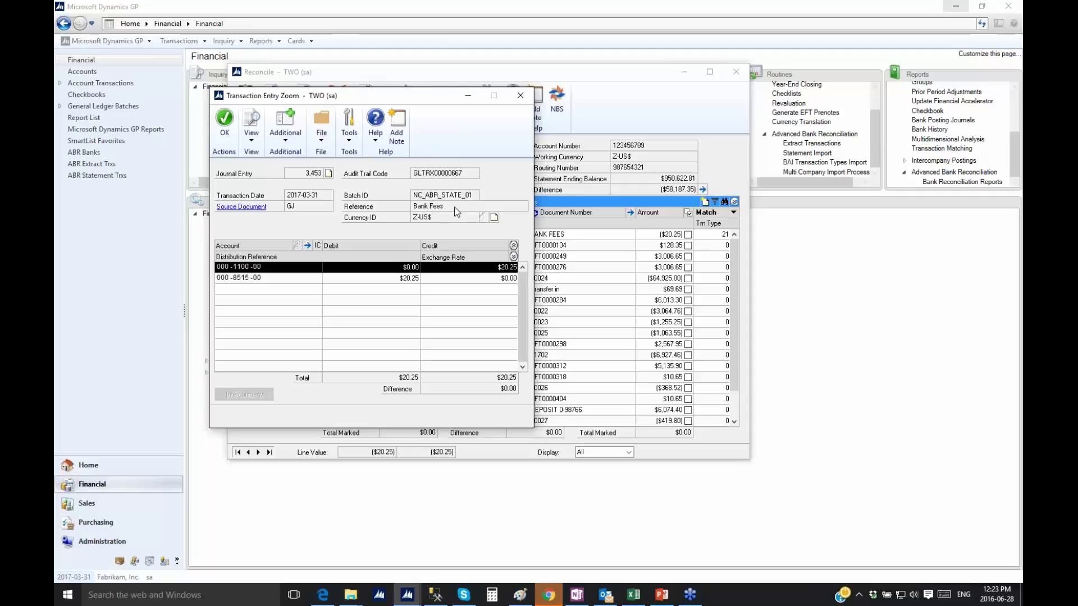
left_click(224, 124)
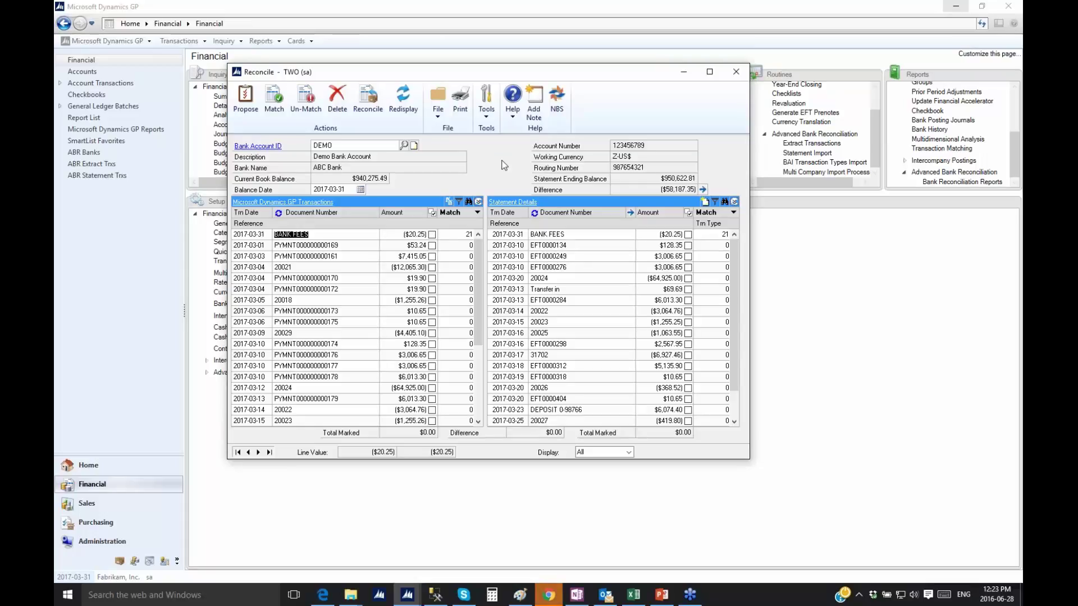
Propose matches between the GP transactions and the statement details, and display only the matched ones.
left_click(248, 107)
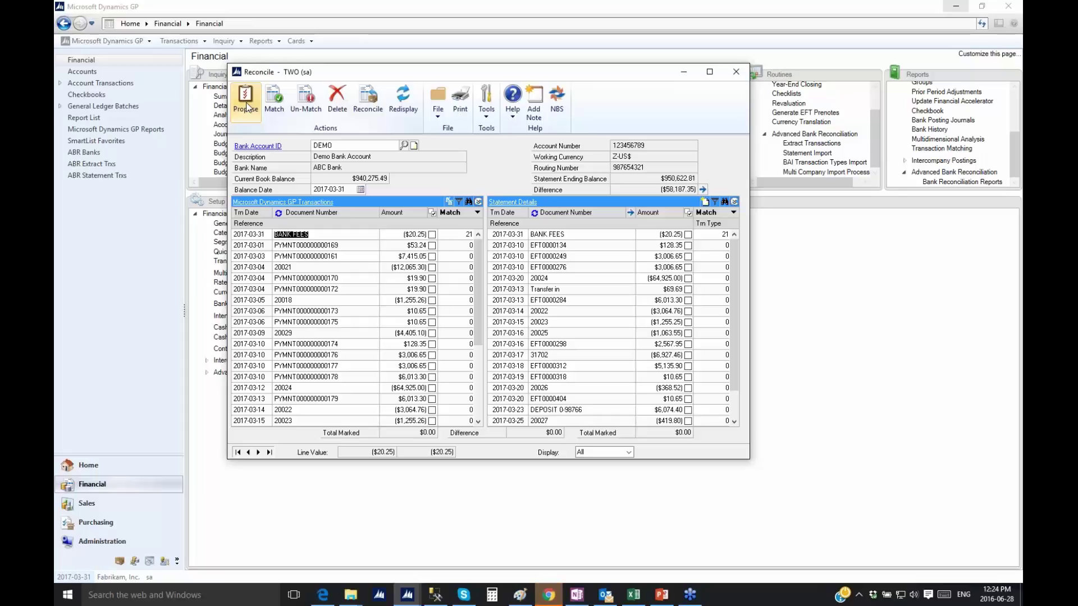
left_click(246, 102)
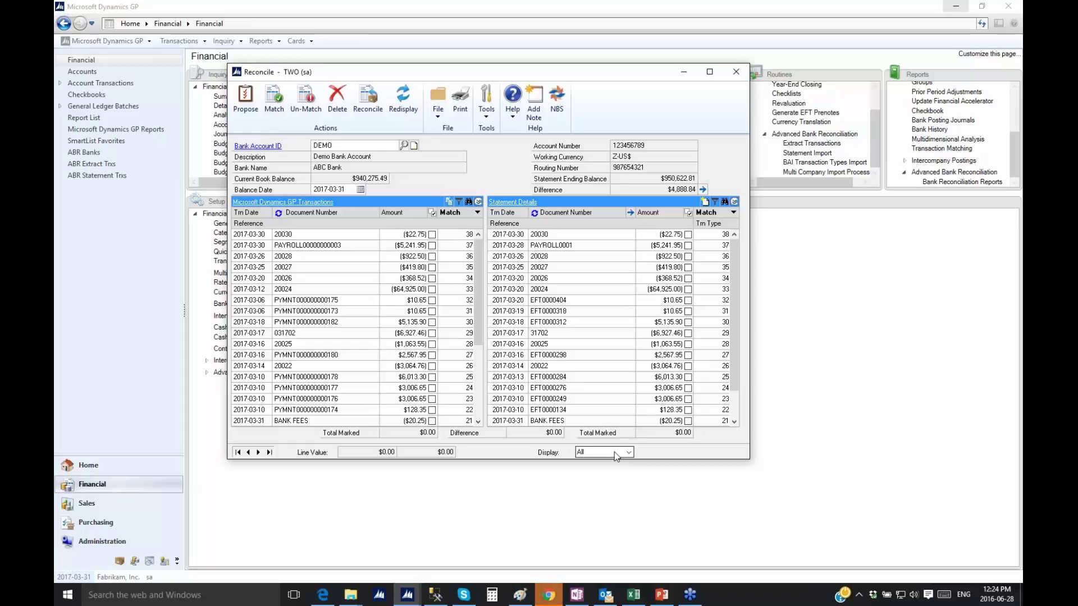
left_click(629, 453)
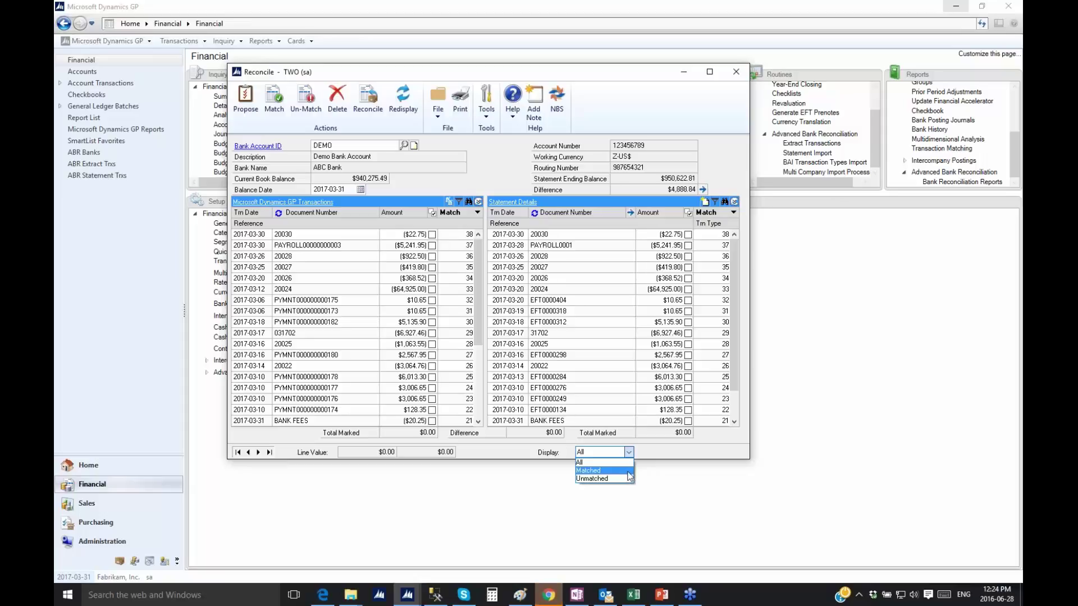
left_click(628, 473)
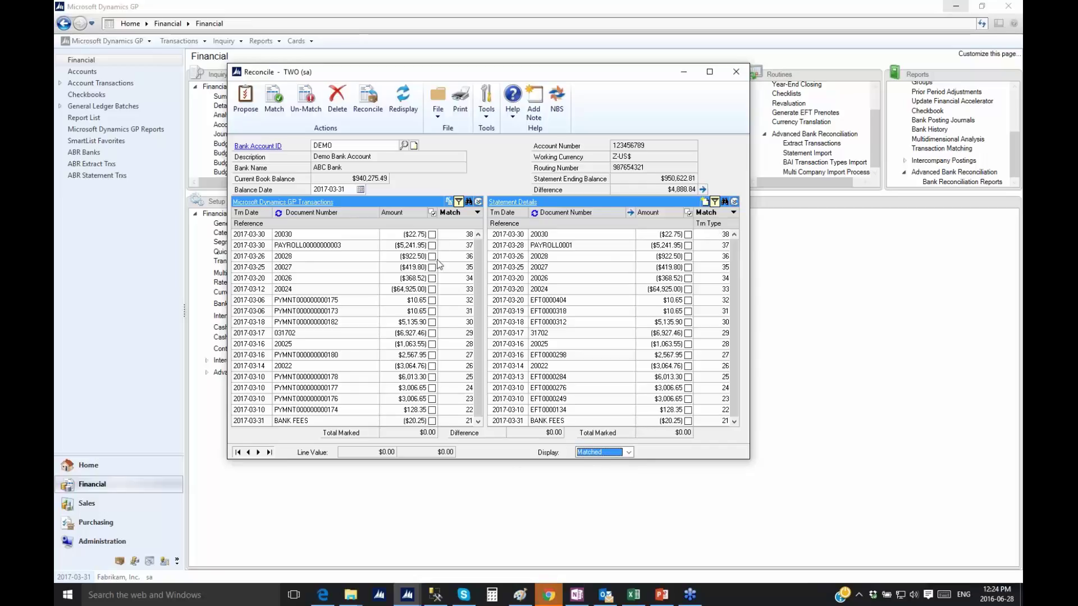
left_click(353, 234)
left_click(579, 235)
left_click(343, 234)
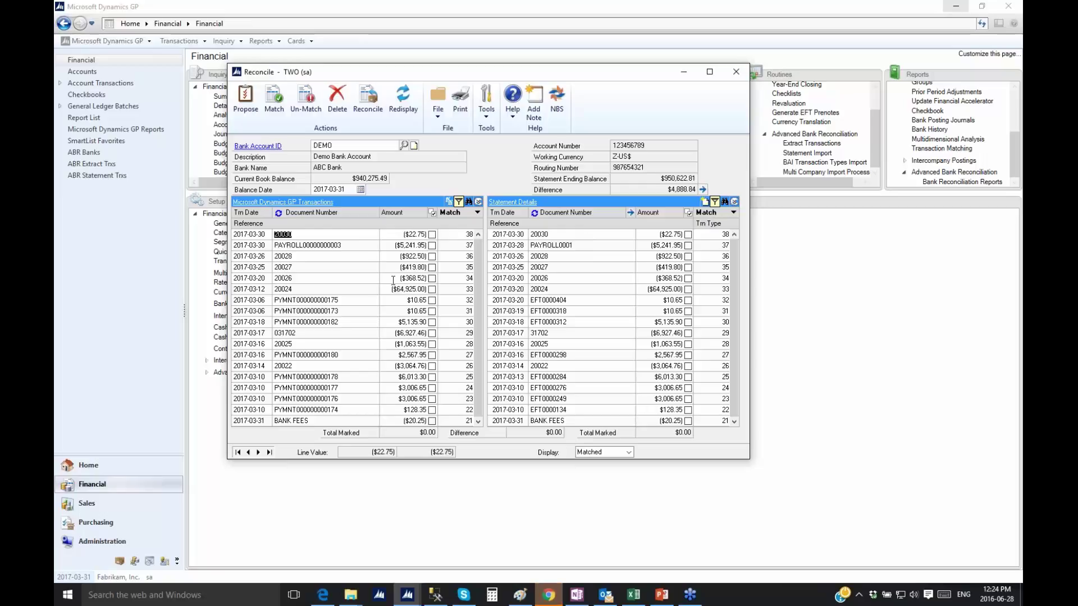
left_click(367, 300)
left_click(566, 300)
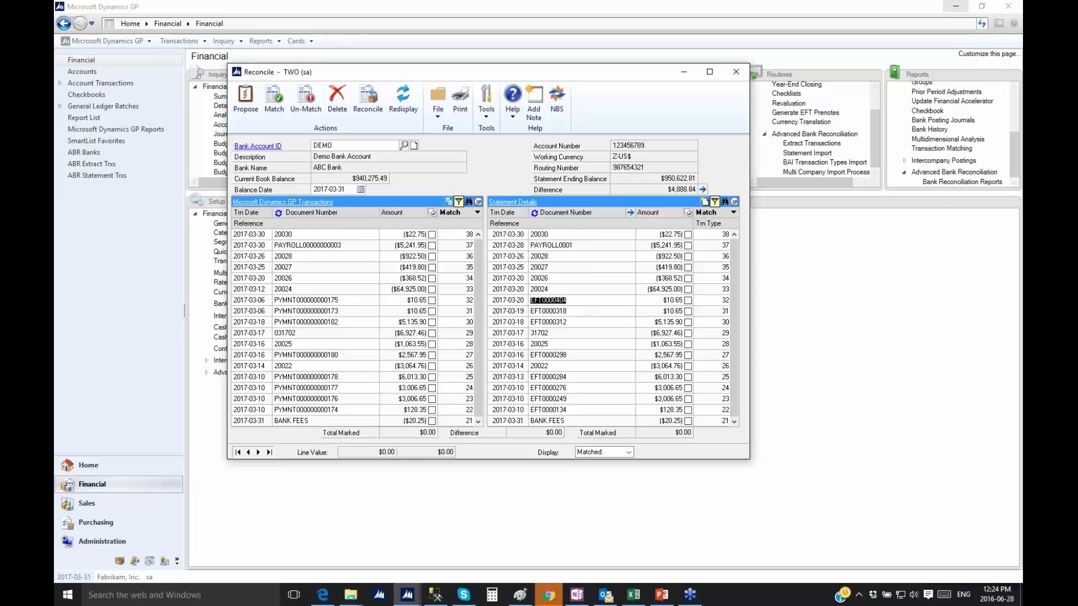
left_click(369, 300)
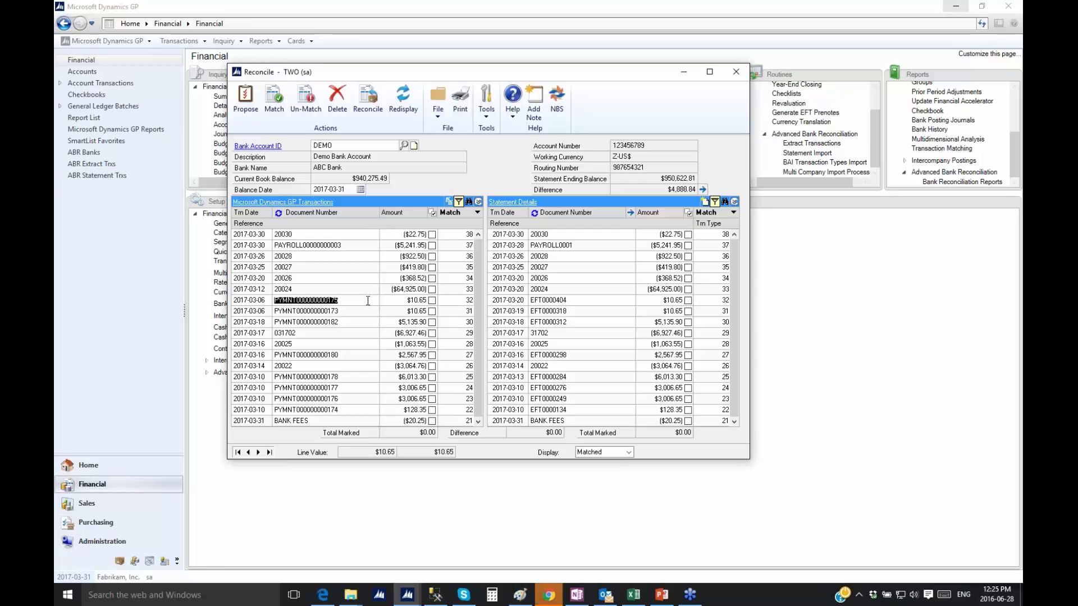
left_click(576, 302)
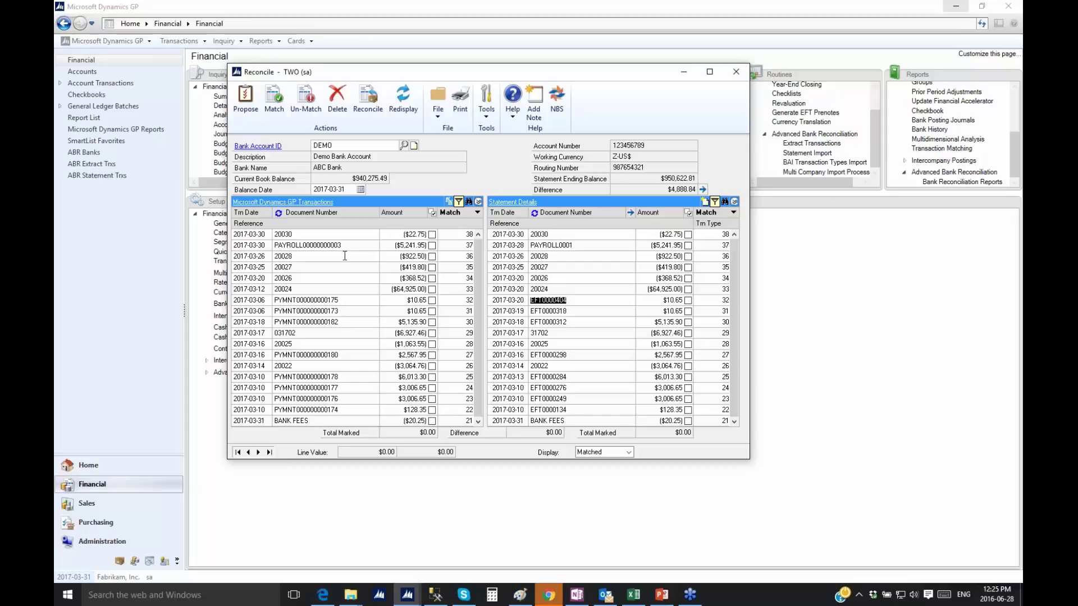
Display only unmatched transactions and compare the amounts of document 20023 in both lists.
left_click(629, 452)
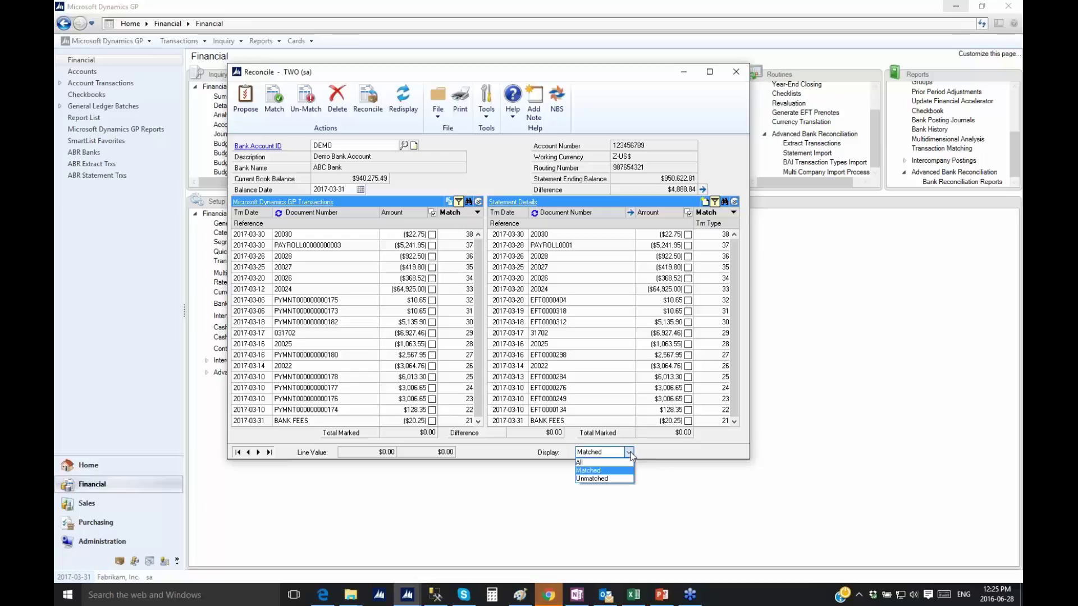
left_click(622, 481)
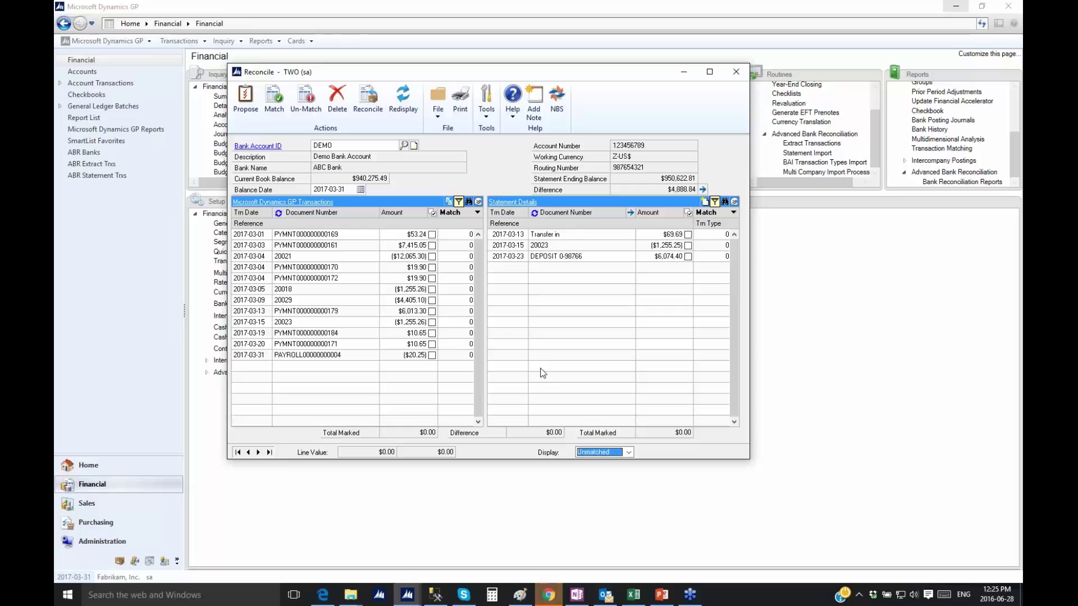
left_click(563, 245)
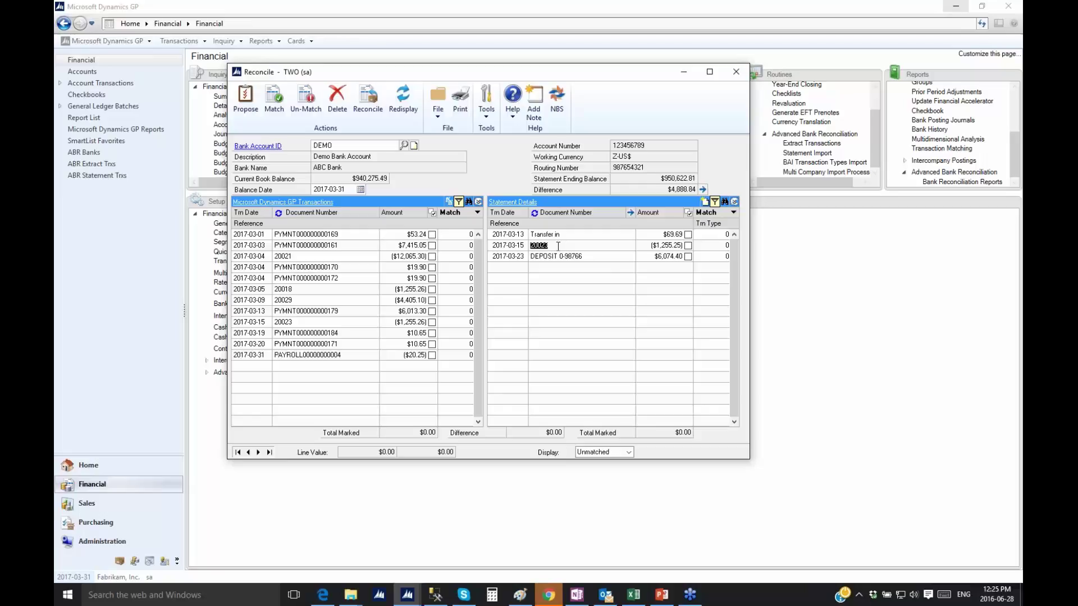
left_click(313, 321)
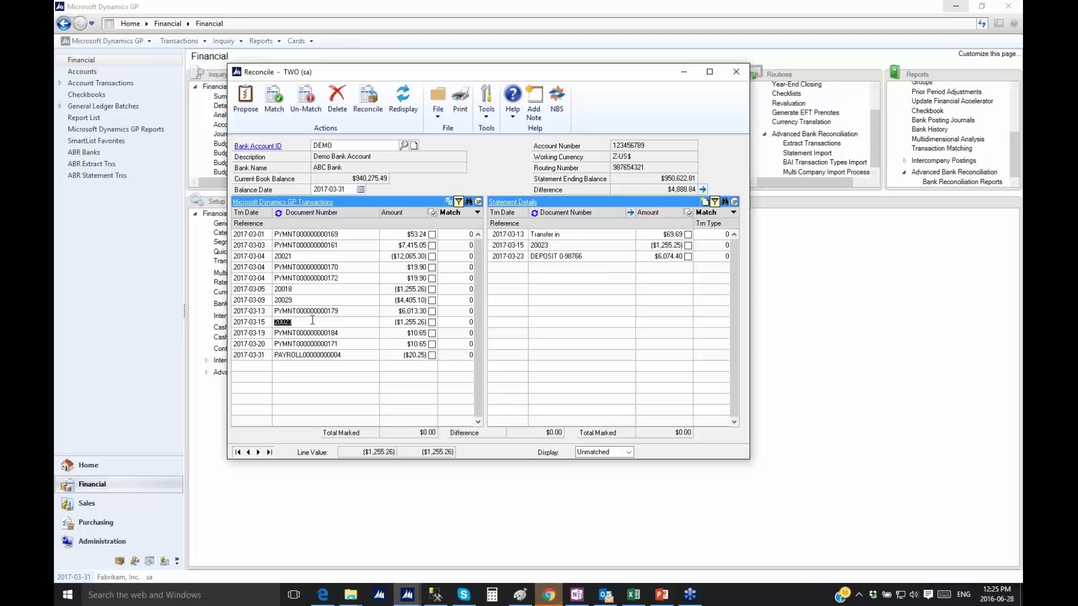
left_click(395, 322)
left_click(646, 248)
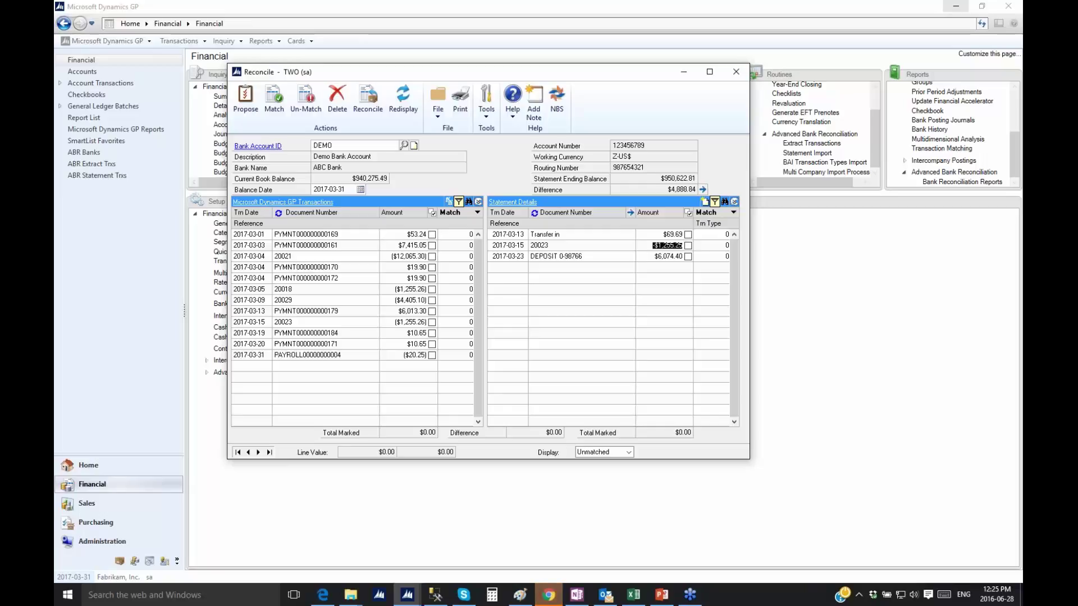
Mark document 20023 in both lists and open a new transaction entry for the difference from the statement details.
left_click(432, 323)
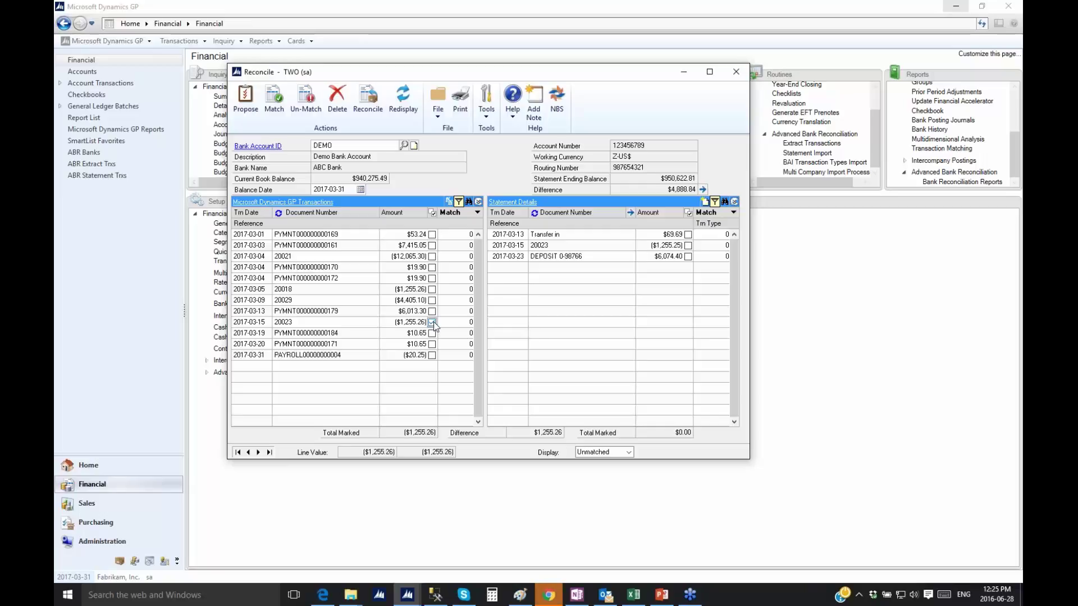
left_click(688, 246)
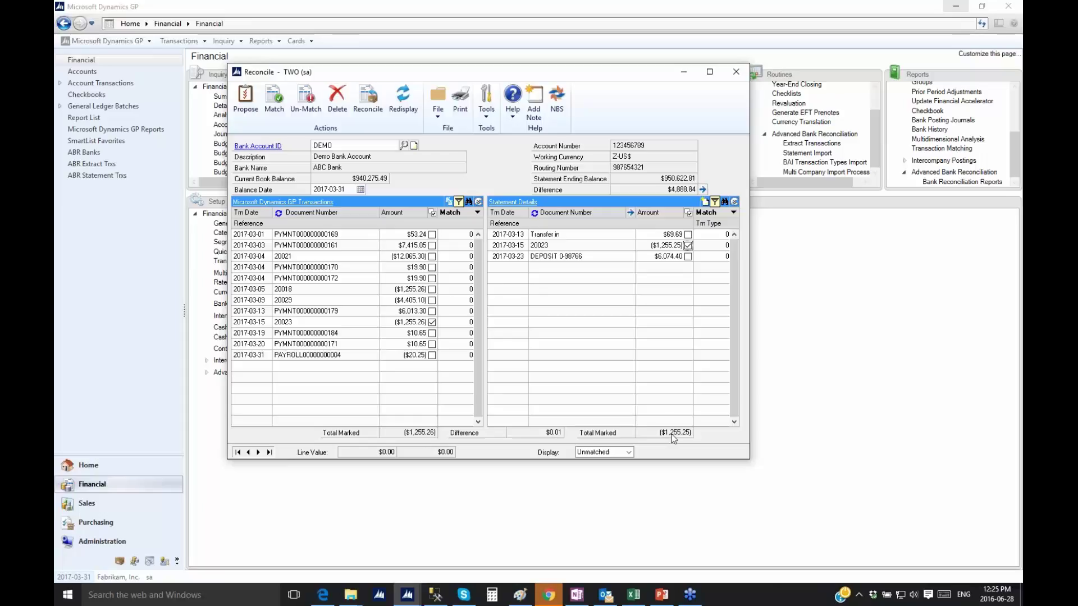
left_click(705, 202)
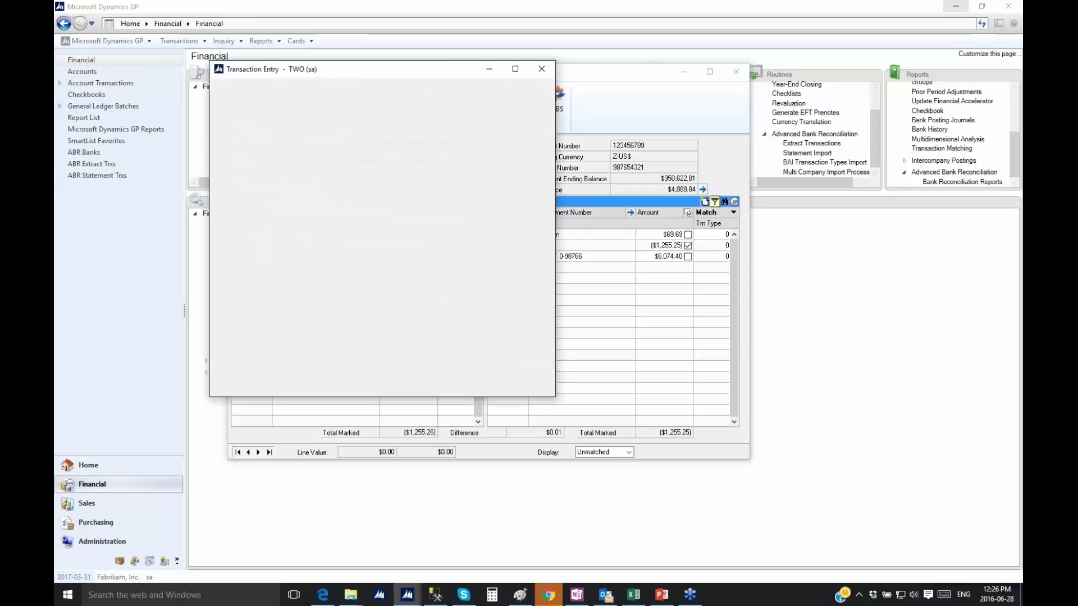
left_click_drag(384, 70, 636, 75)
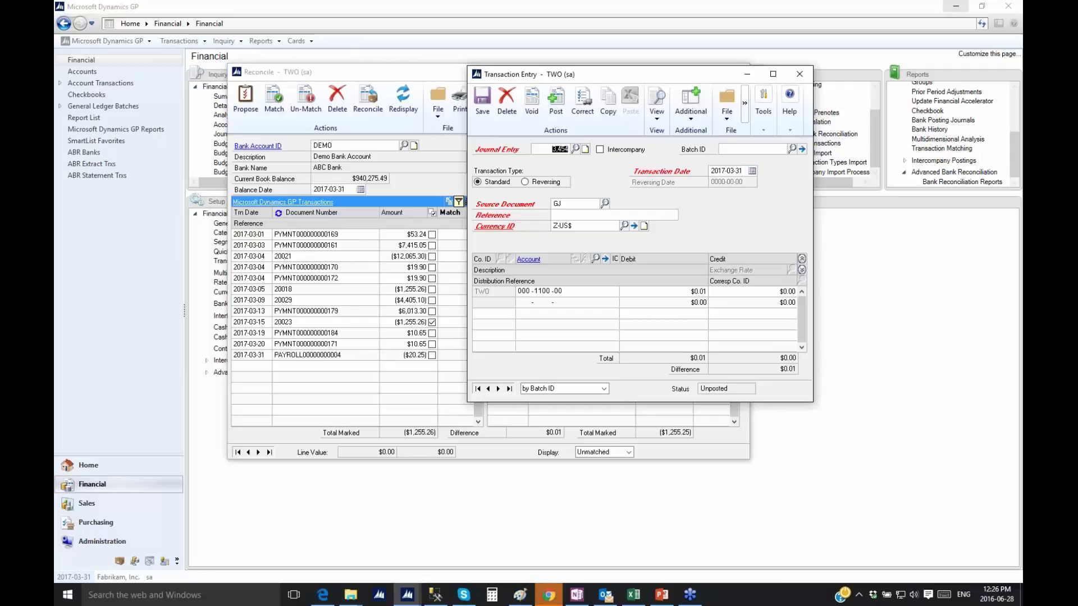
Set the journal entry's reference to "Reconciliation difference" and check the cash account's distribution line.
left_click(660, 216)
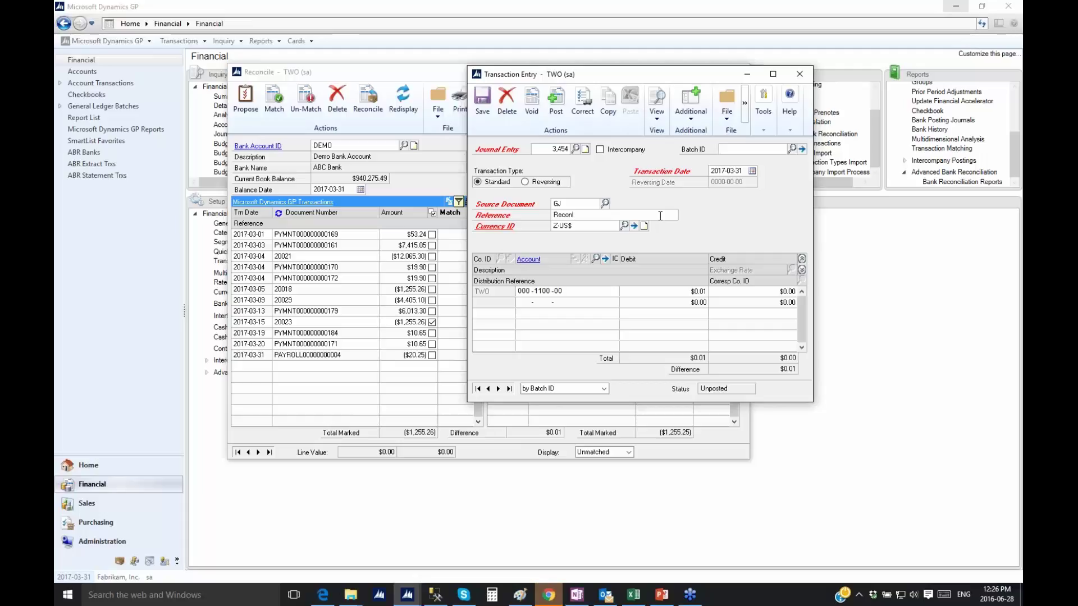
type("ciliation difference")
key("Tab")
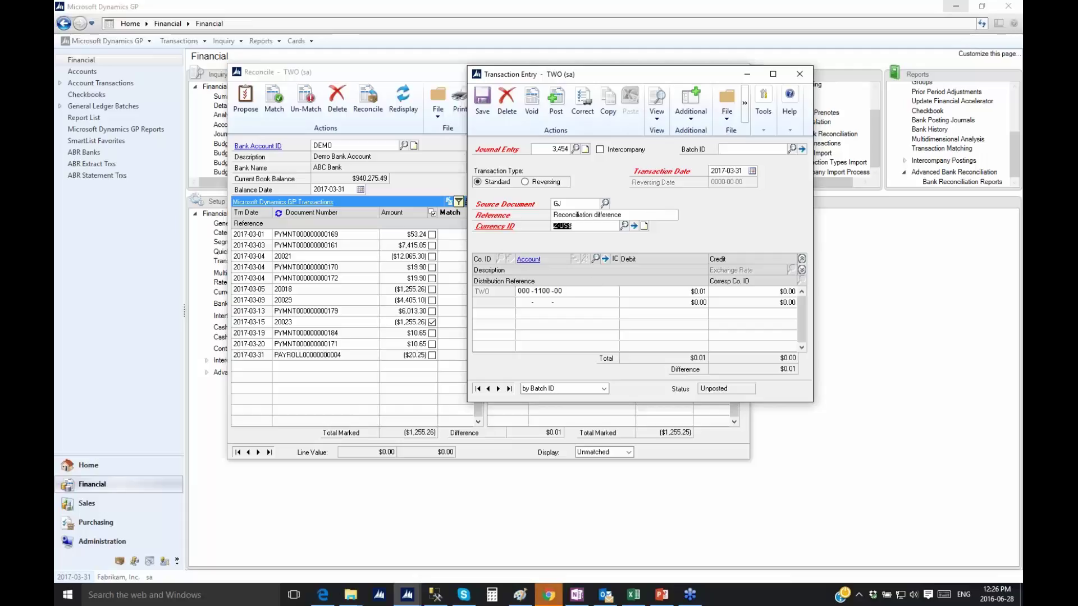
double_click(548, 291)
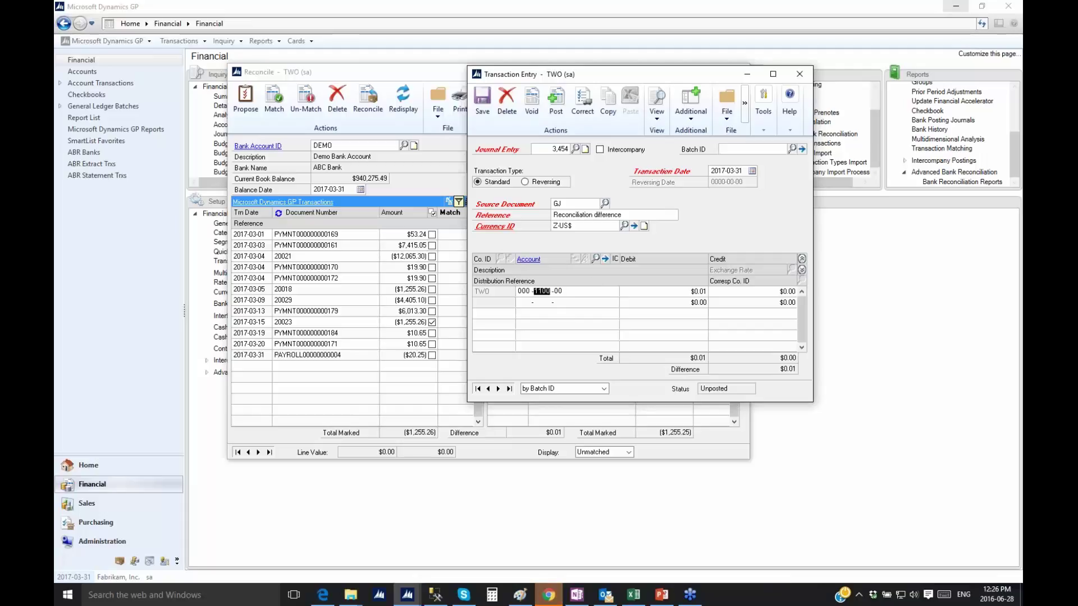
left_click(677, 293)
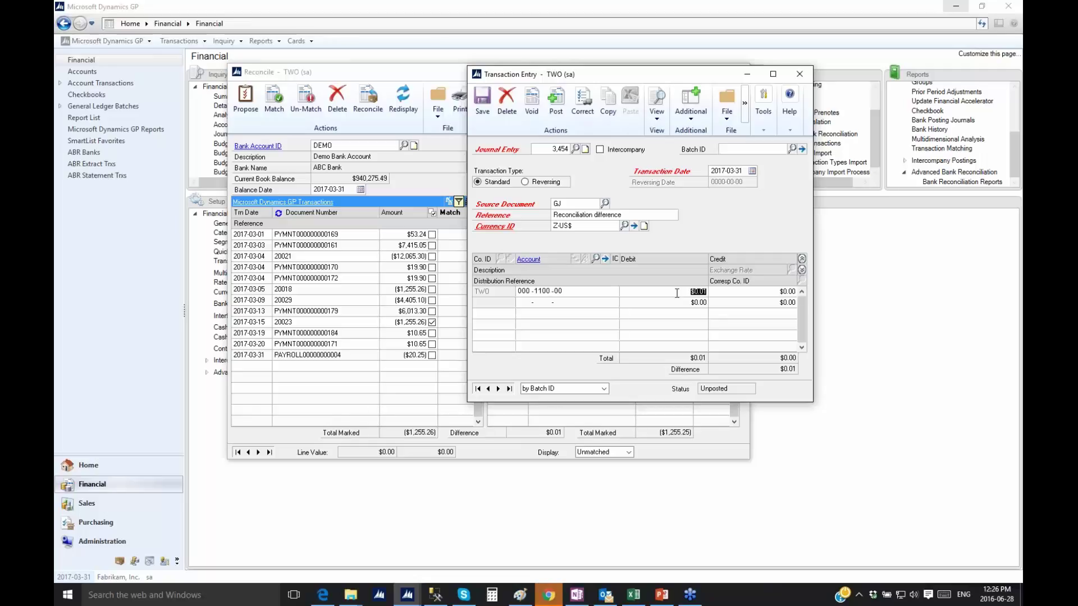
Add a distribution line crediting $0.01 to account 000-6400-00 and post the journal entry.
left_click(530, 302)
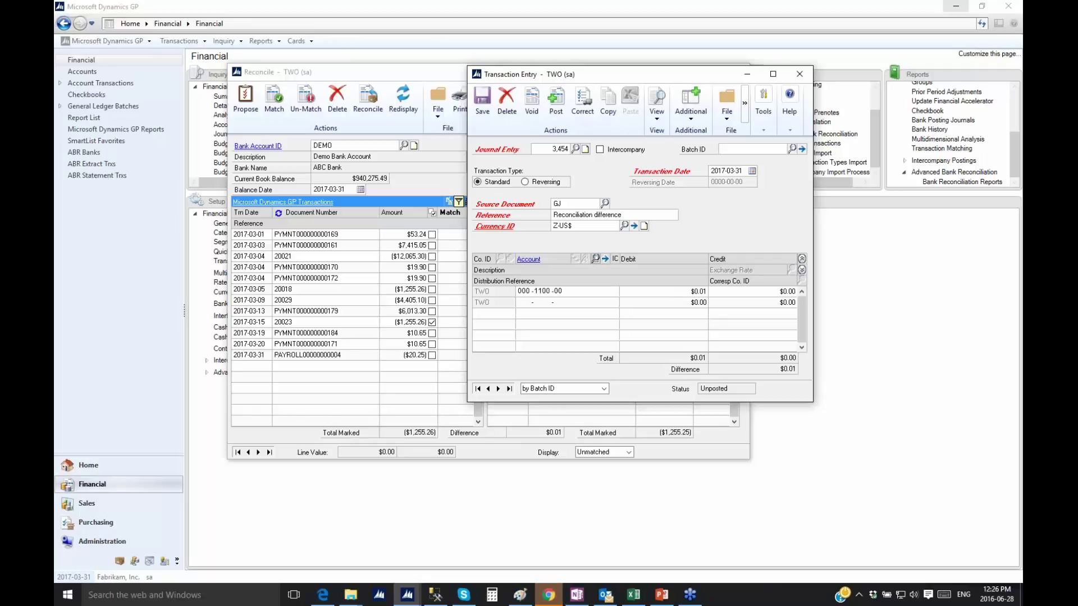
key("ctrl+l")
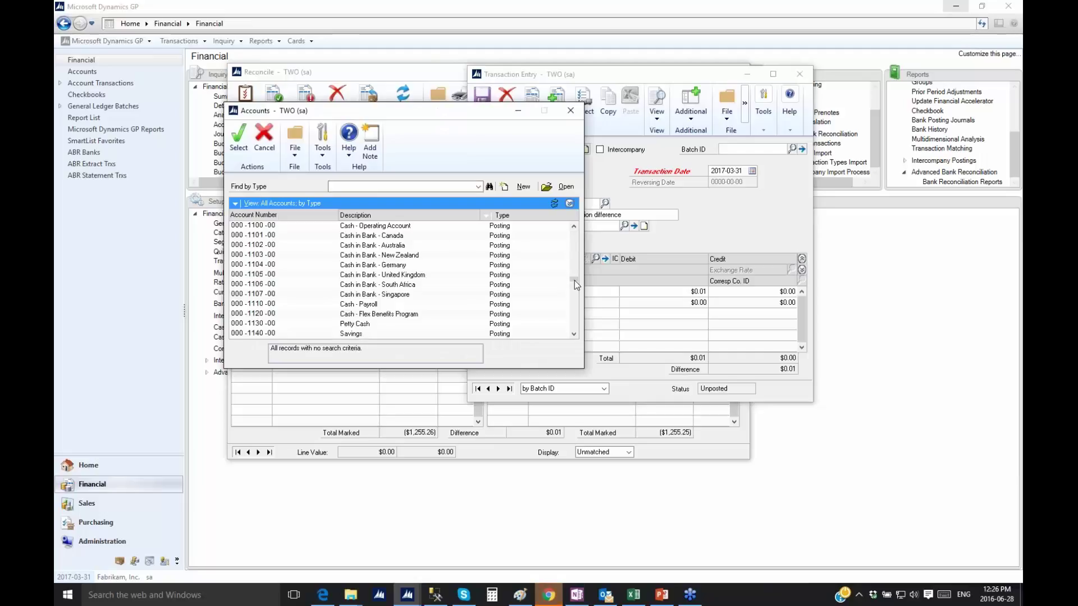
left_click_drag(574, 281, 574, 284)
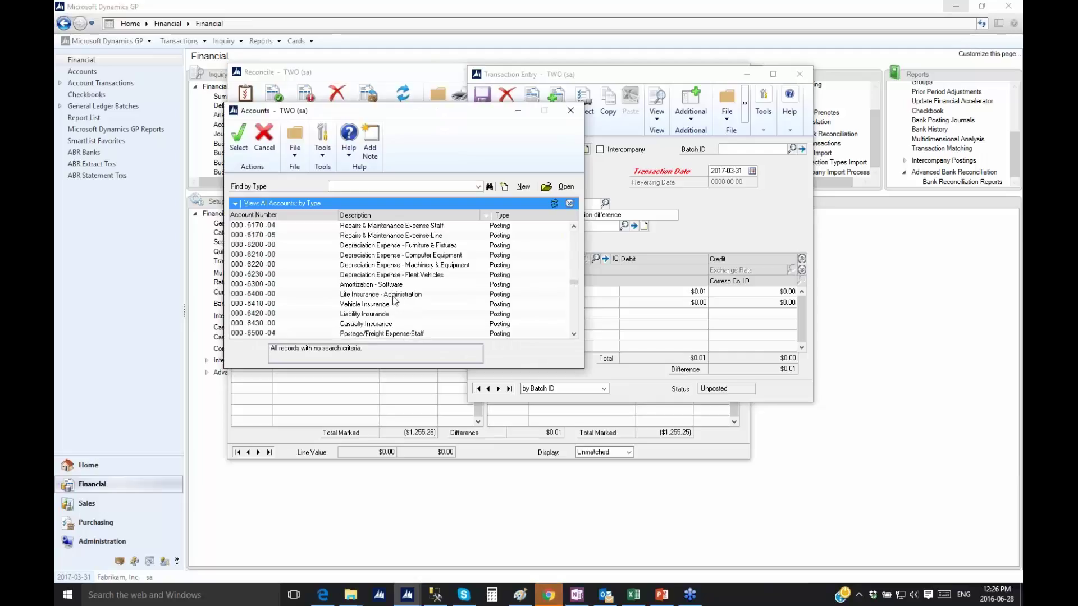
double_click(393, 297)
key("Tab")
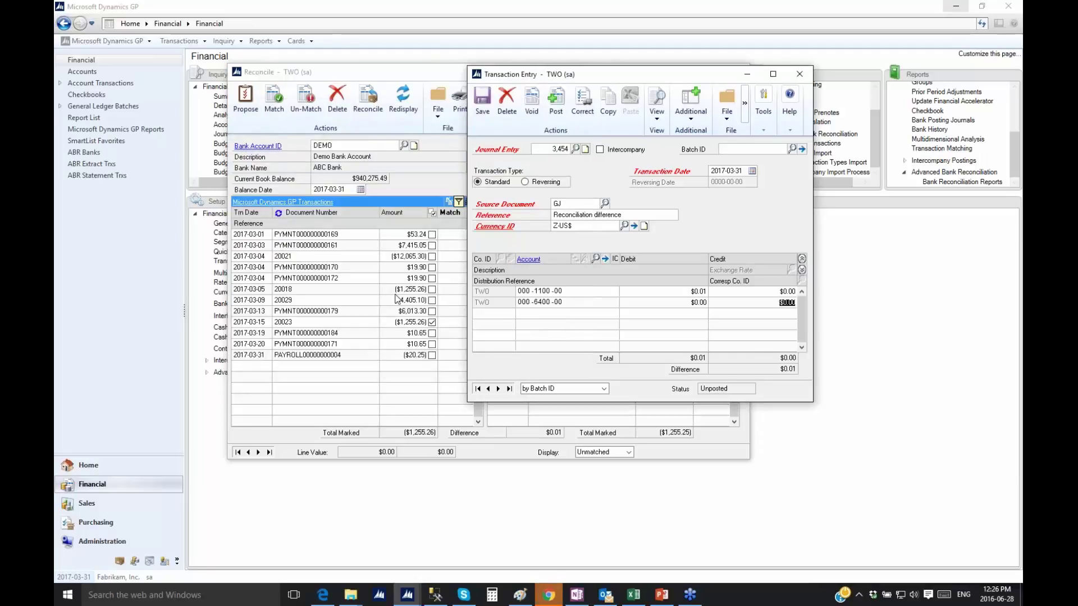
type(".01")
key("Tab")
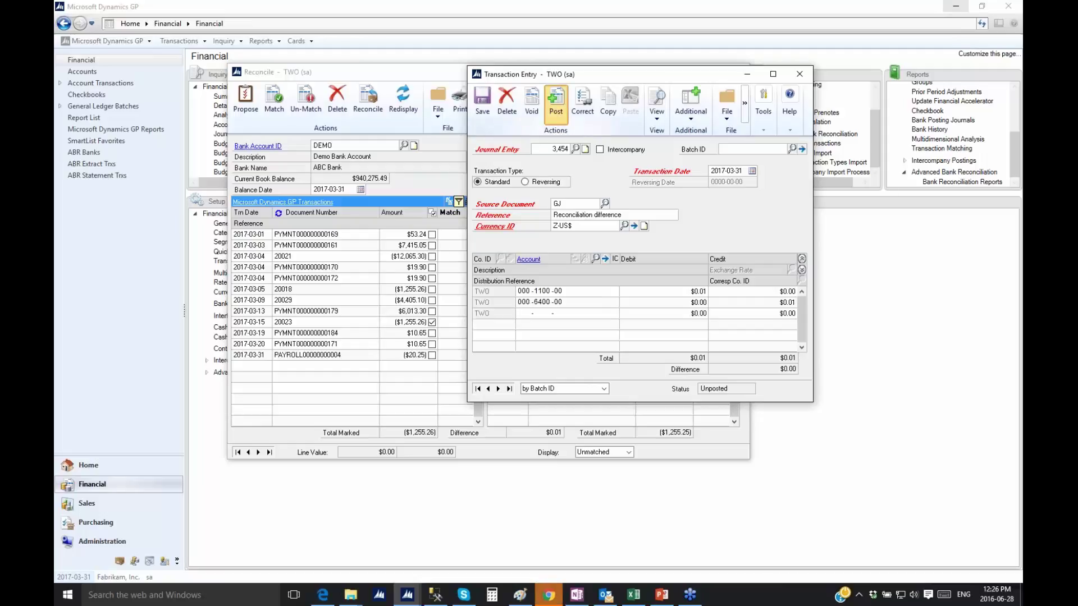
left_click(555, 100)
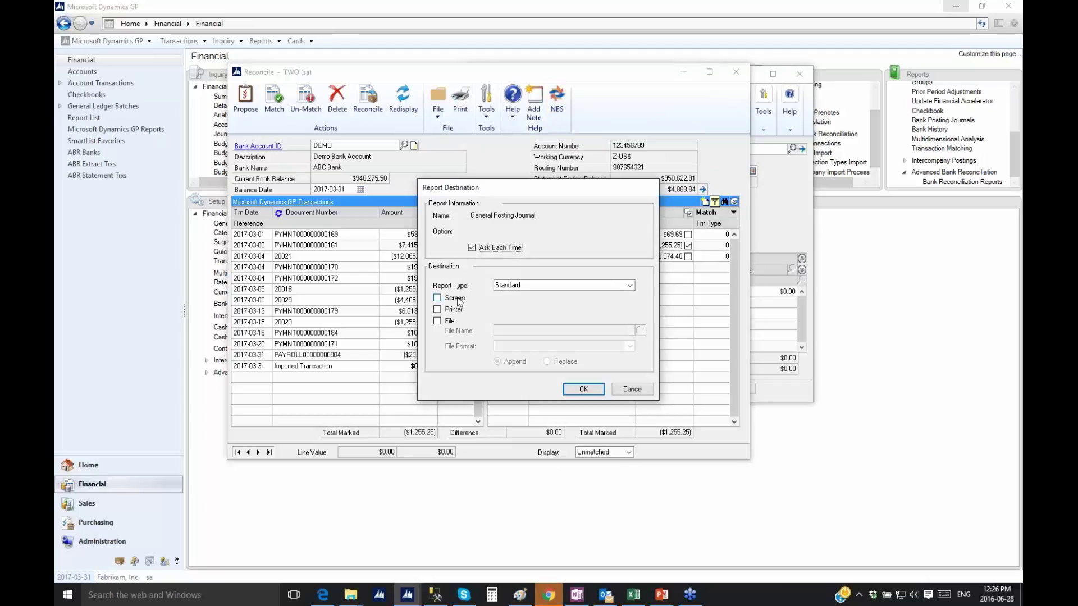
Dismiss the posting journal report and match the marked 20023 transactions together with the $0.01 difference entry.
left_click(633, 388)
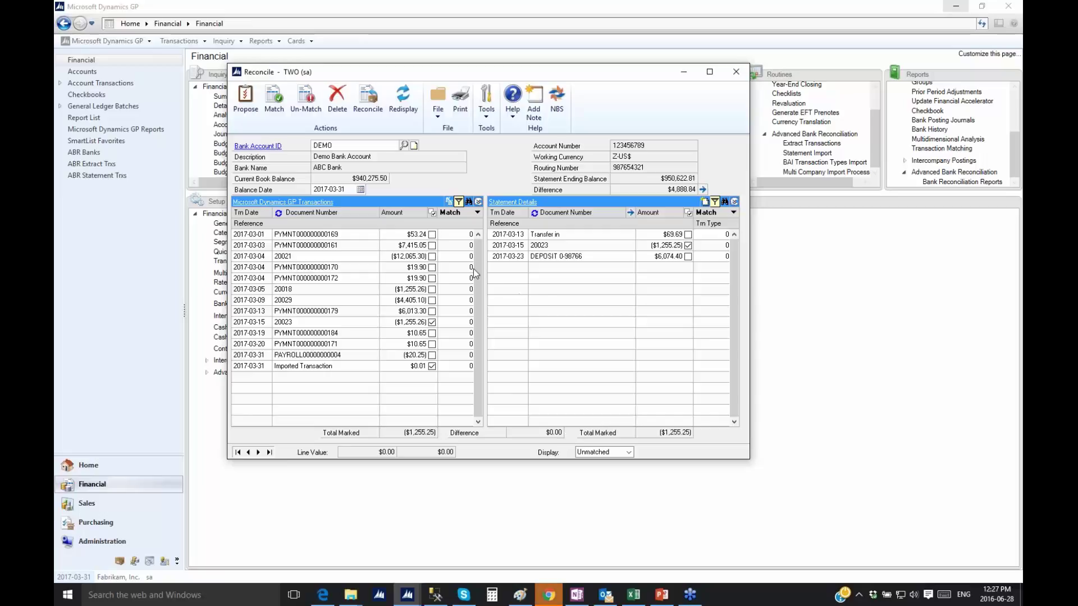
left_click(274, 99)
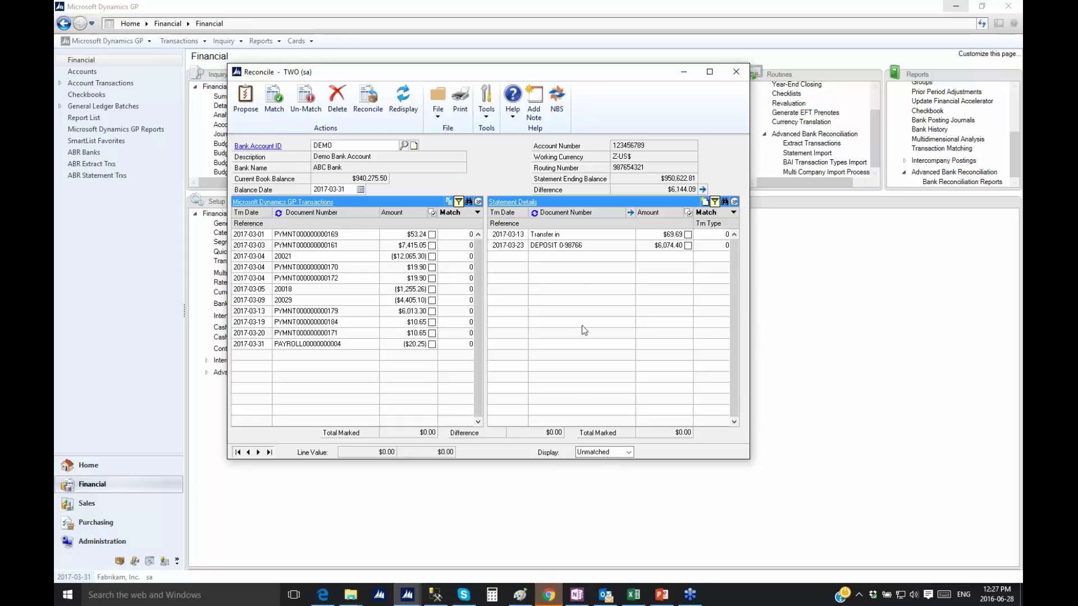
Mark the $69.69 "Transfer in" statement line and open a new transaction entry from the statement details.
left_click(578, 235)
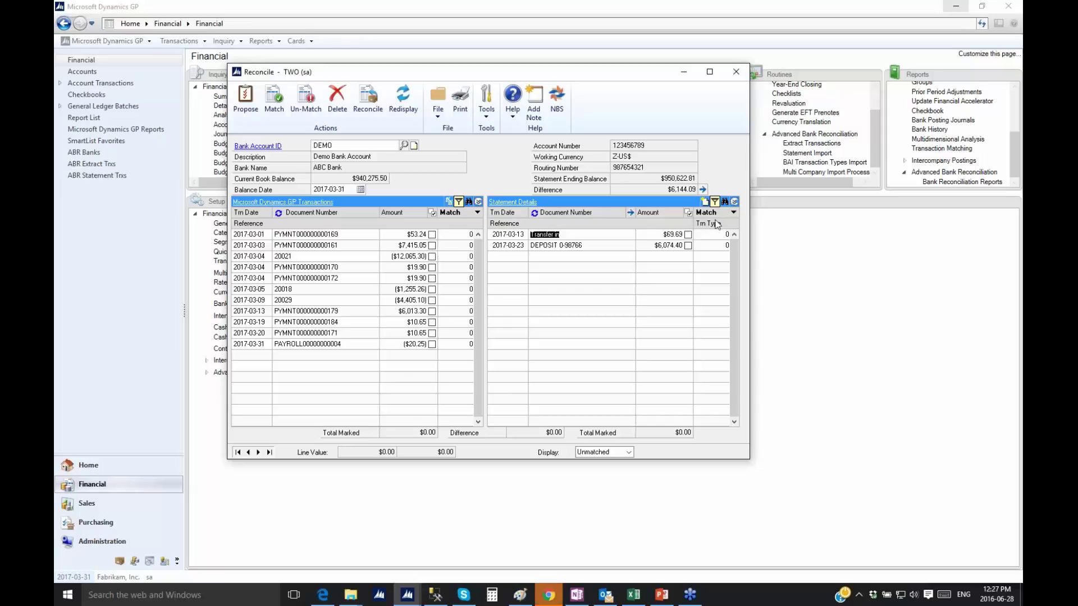
left_click(705, 201)
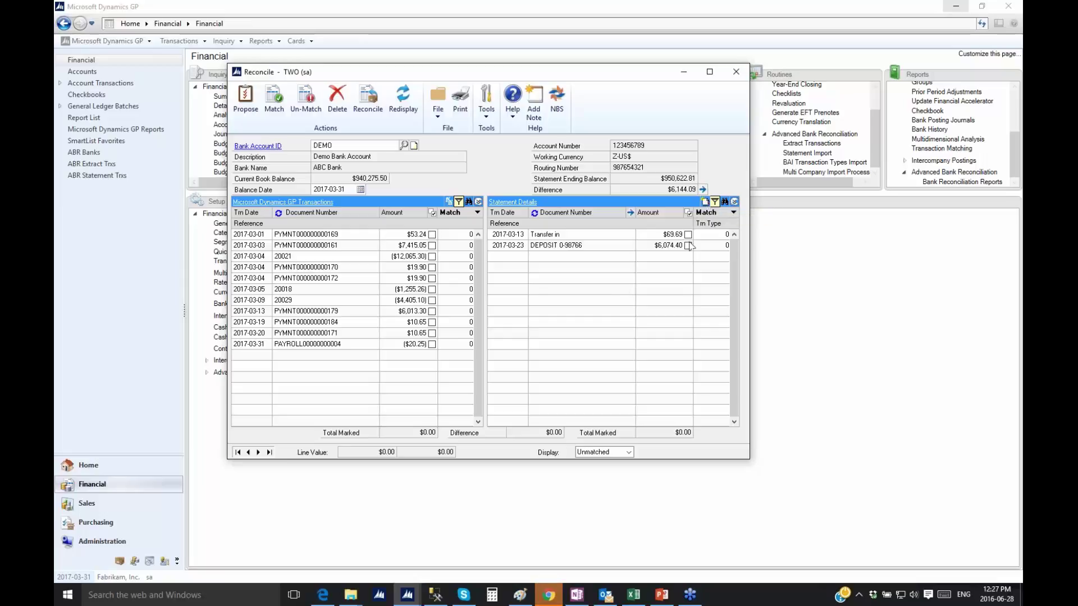
left_click(407, 595)
left_click(610, 559)
left_click(688, 234)
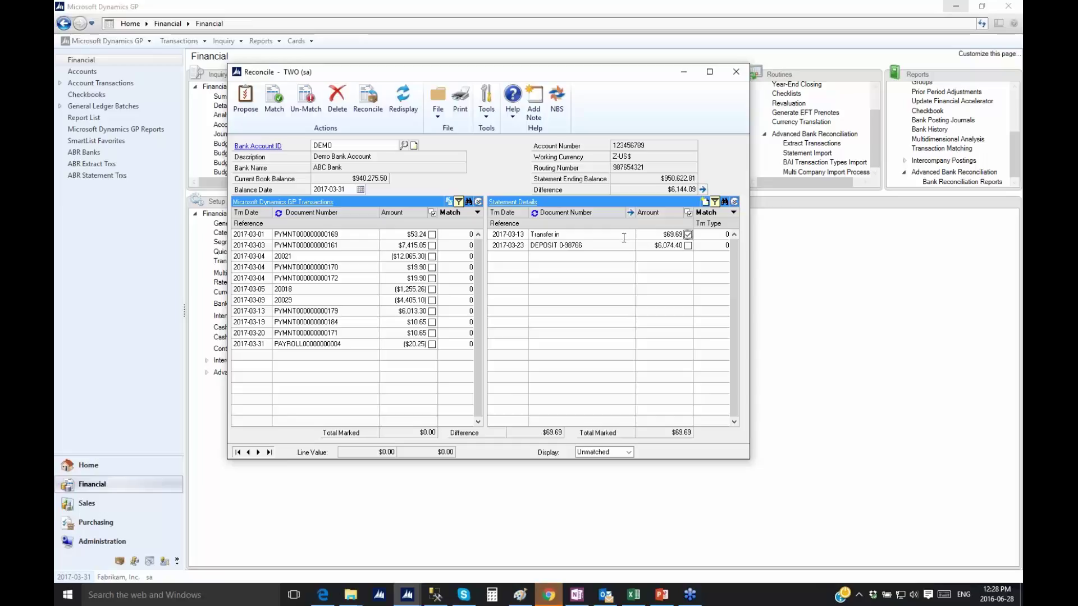
left_click(706, 202)
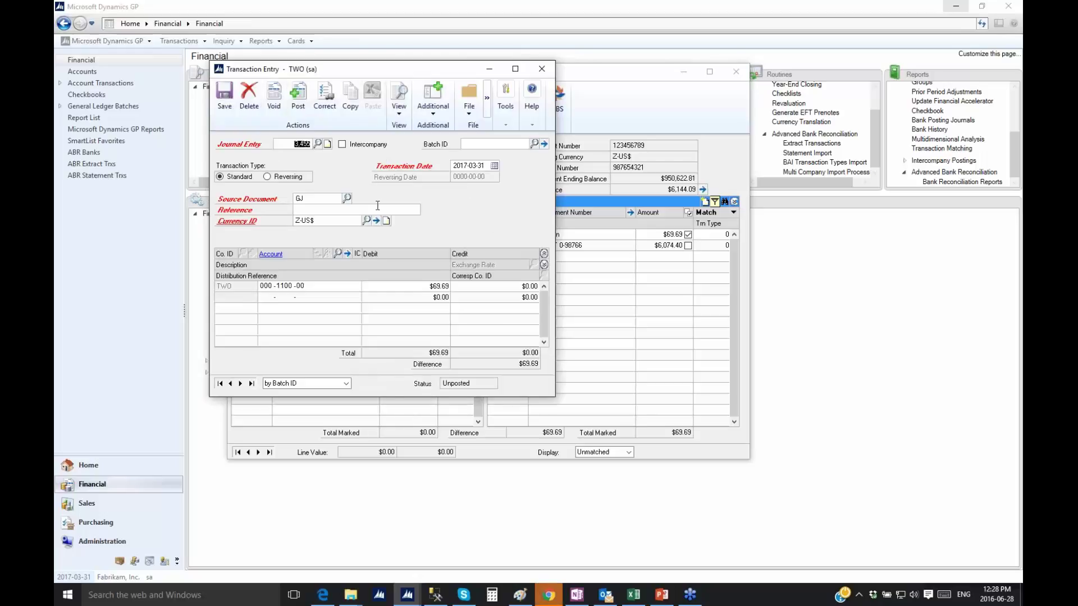
Set the journal entry's reference to "Interest income" and move on to the distribution lines.
left_click(378, 209)
type("Interest income")
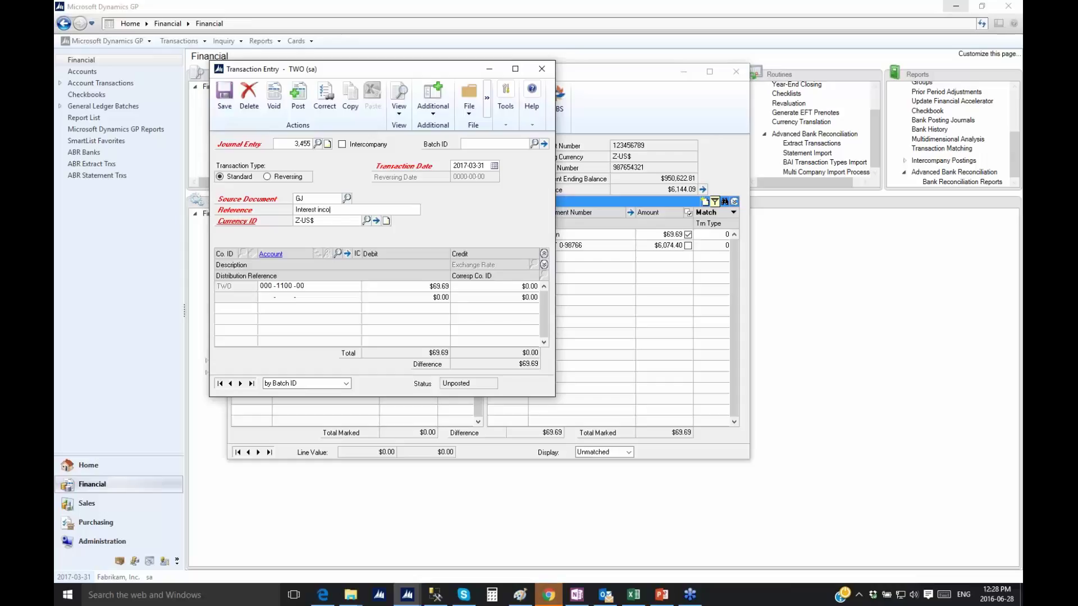
key("Tab")
key("Tab")
key("Tab")
key("Tab")
key("Tab")
Look up the Sales account 000-4100-00 and add it as a distribution line crediting $69.69.
left_click(338, 254)
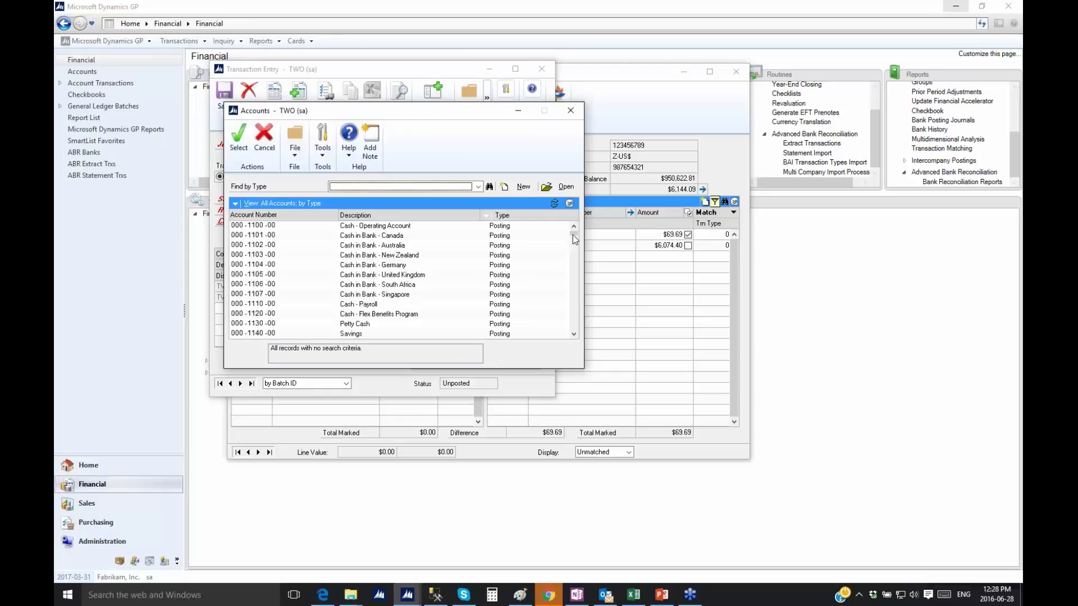
left_click_drag(572, 235, 577, 291)
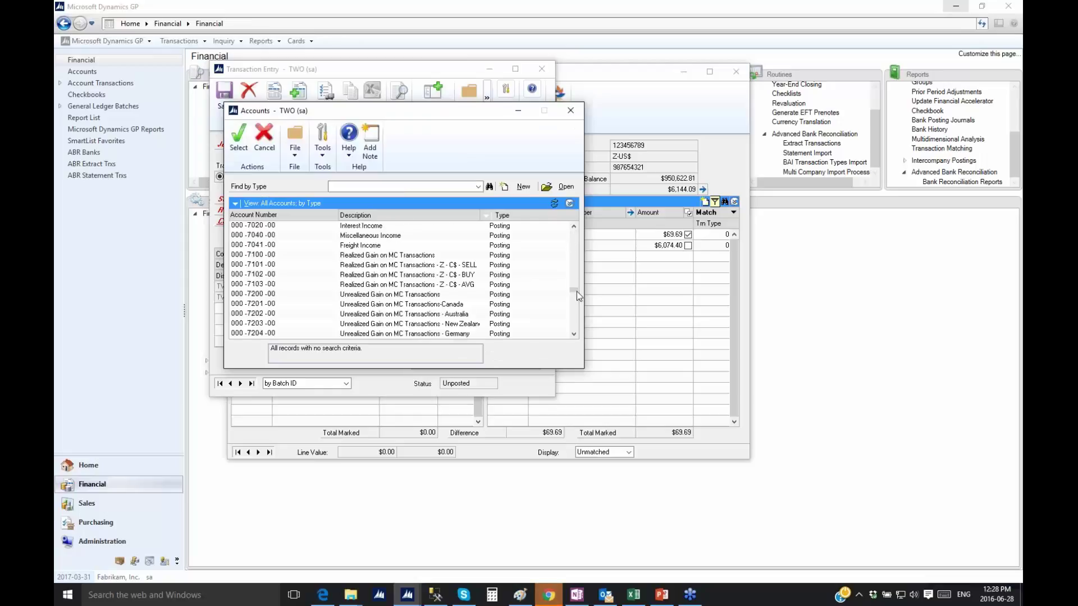
left_click(577, 292)
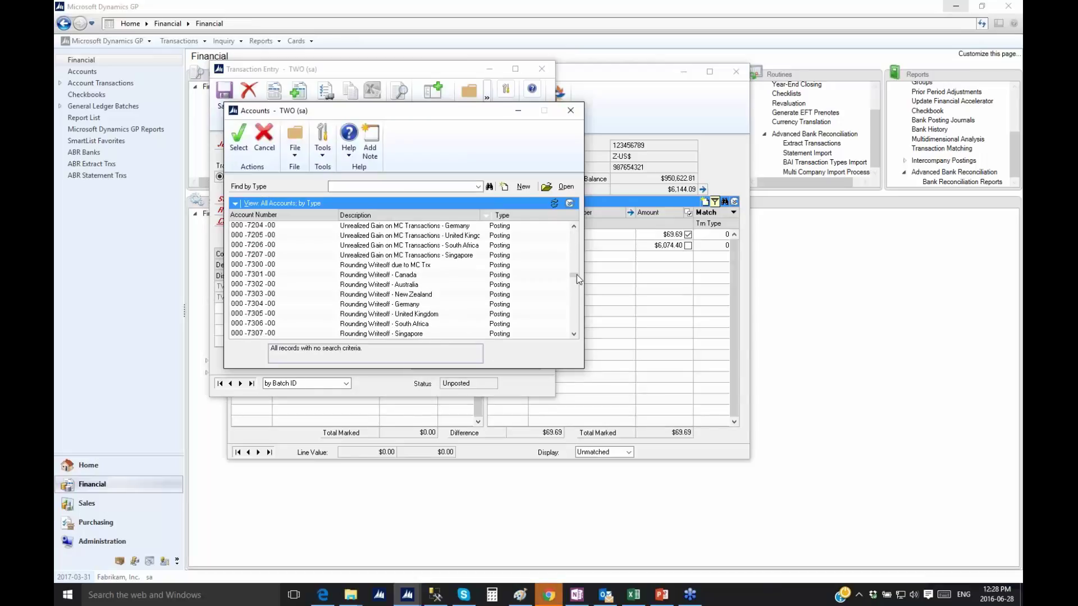
left_click(578, 275)
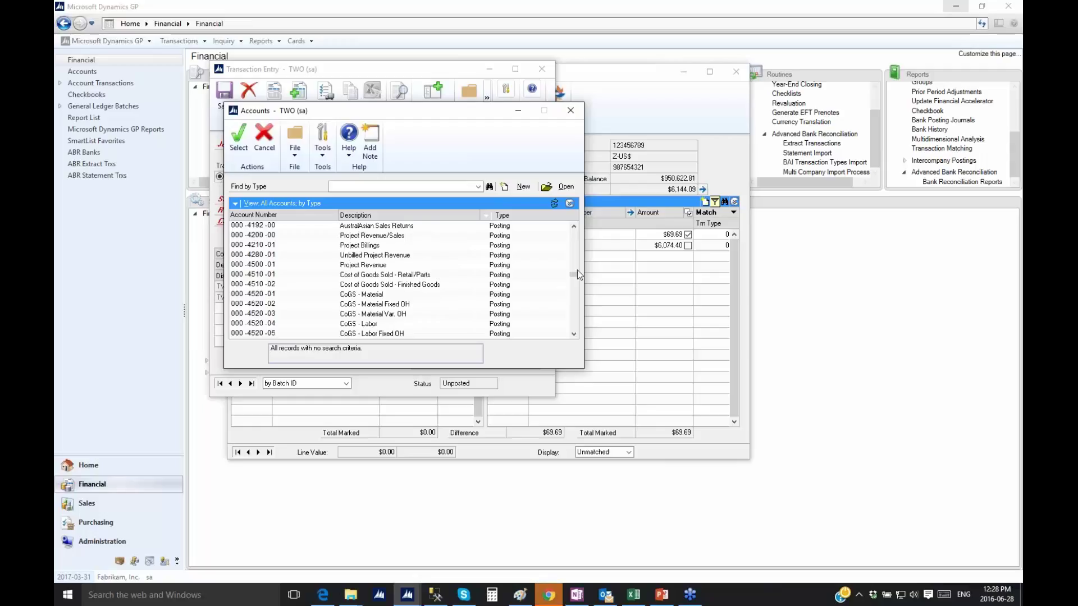
scroll(575, 252, "up", 5)
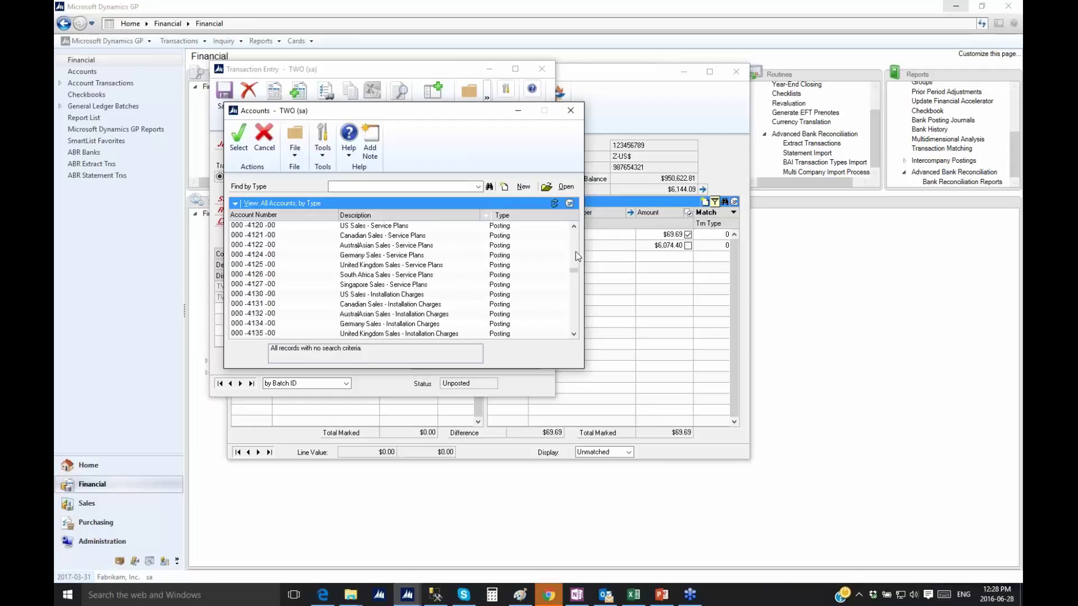
scroll(575, 251, "up", 10)
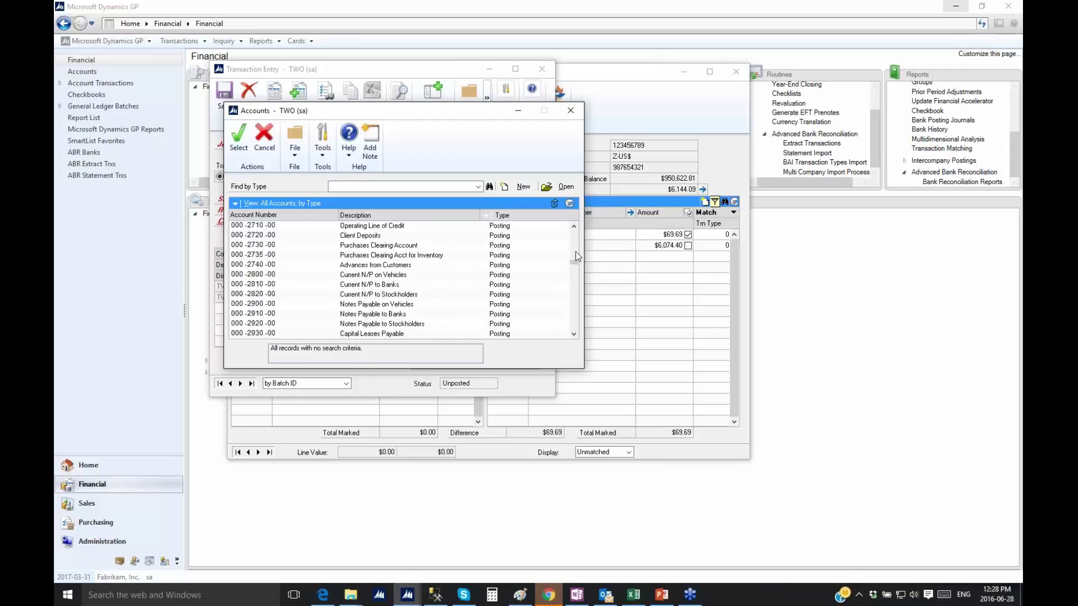
scroll(576, 316, "down", 4)
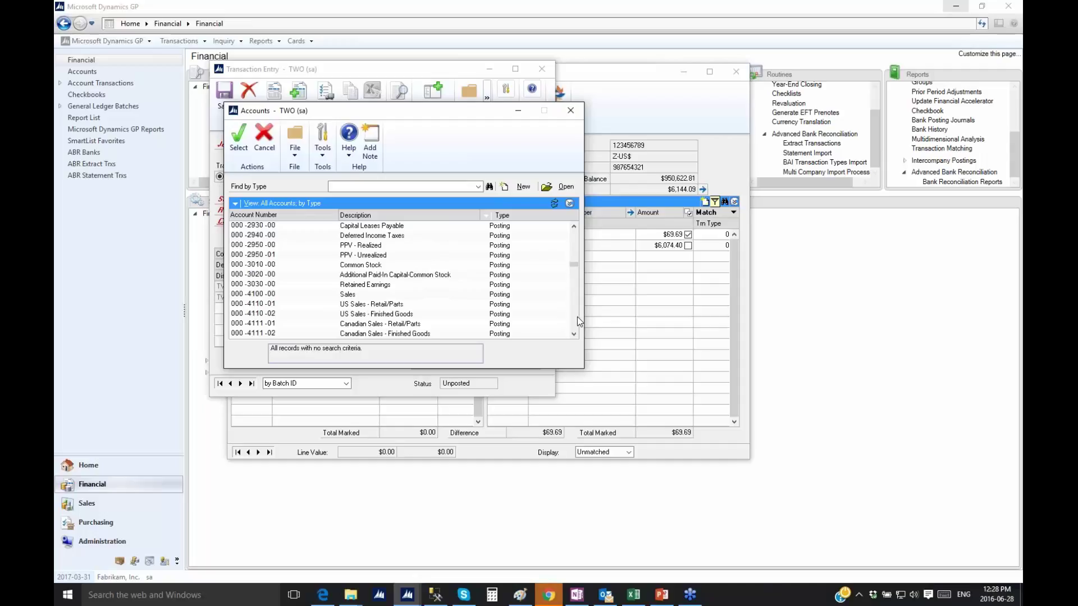
double_click(384, 298)
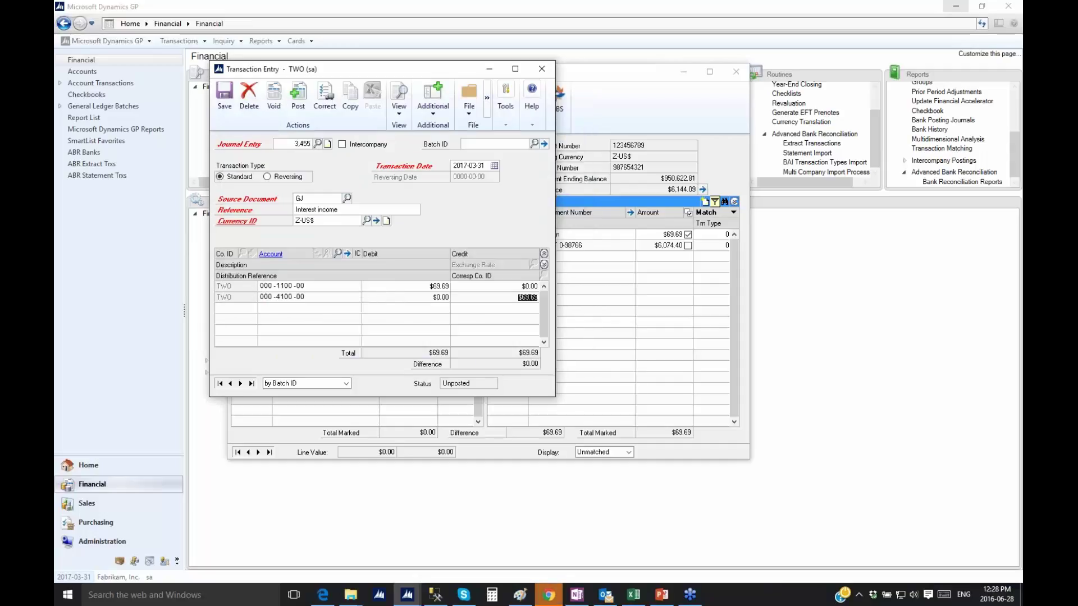
Post the interest income entry without printing the journal and match it with the "Transfer in" statement line.
left_click(298, 101)
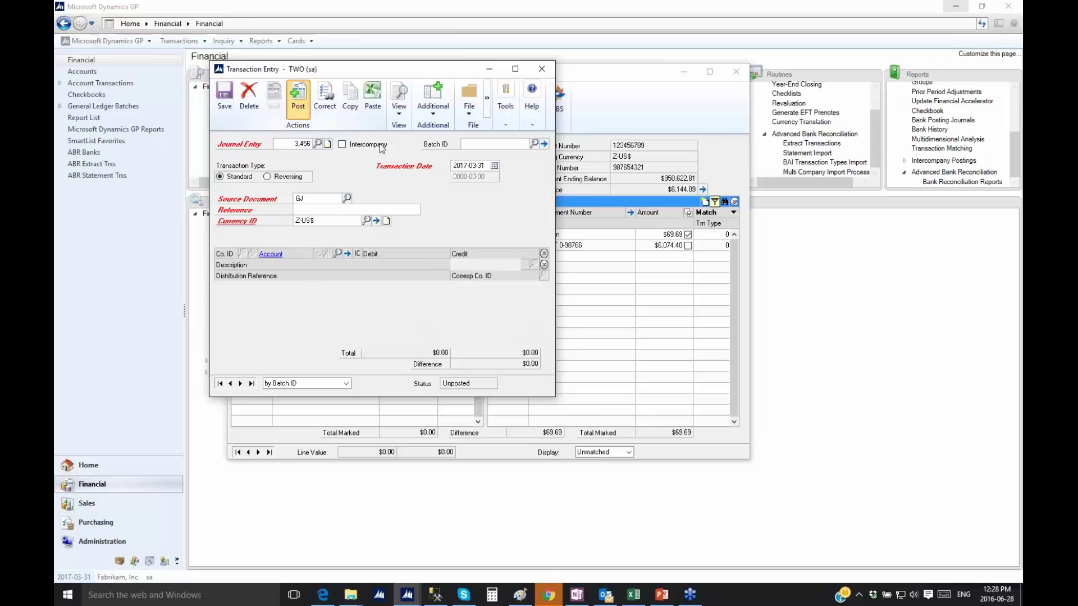
left_click(633, 389)
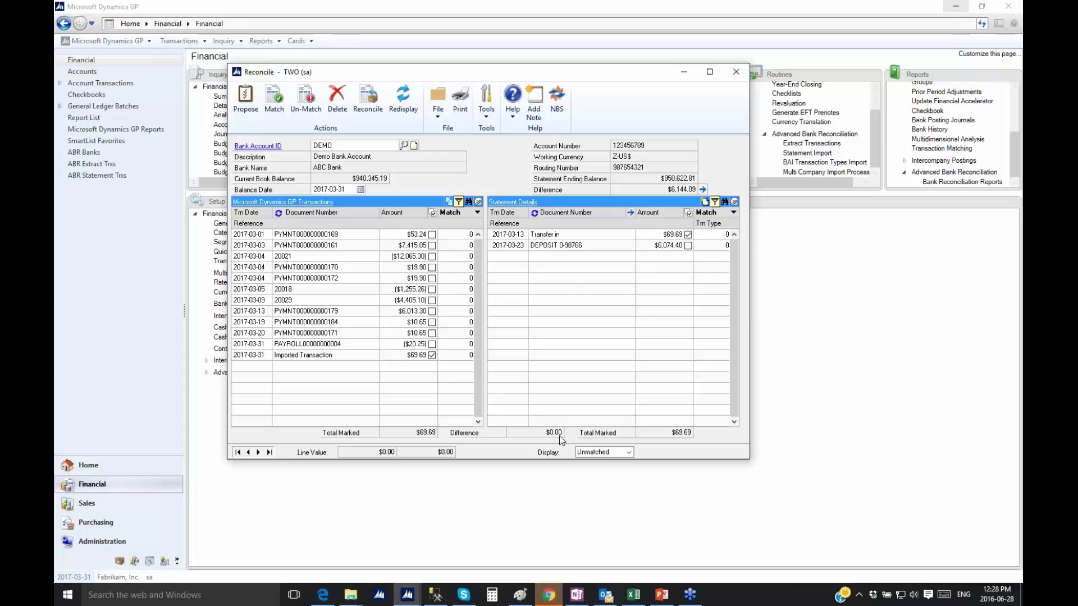
left_click(275, 98)
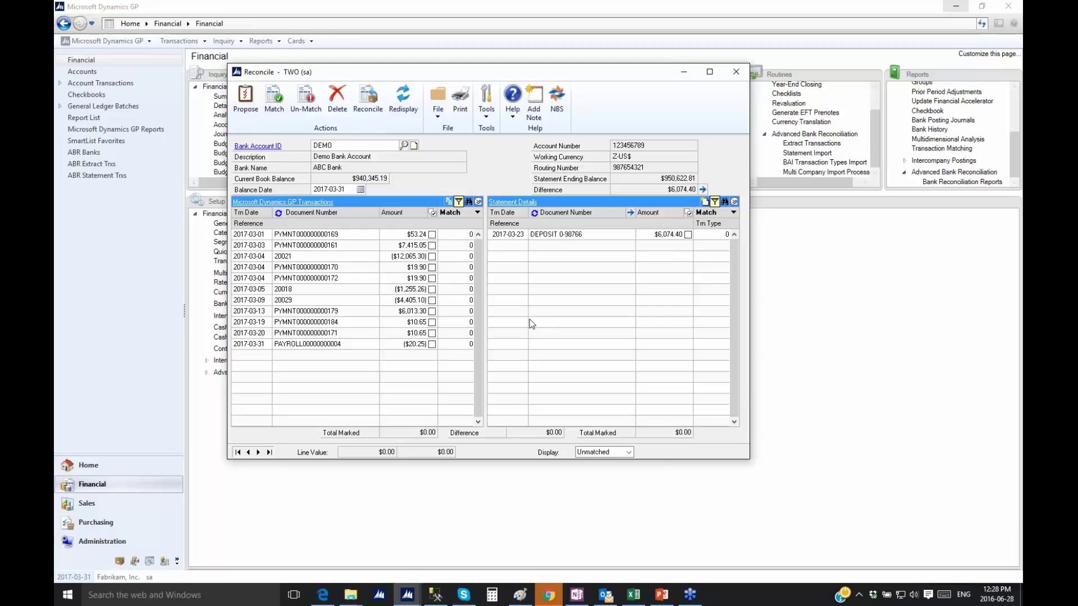
left_click(588, 235)
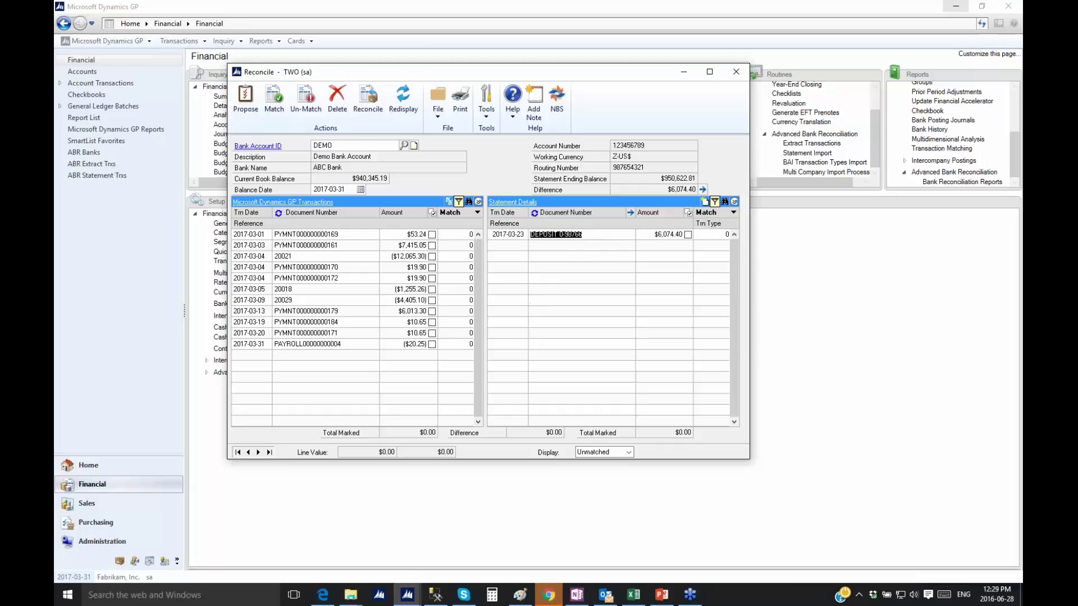
left_click(600, 238)
left_click(432, 333)
left_click(432, 322)
left_click(432, 311)
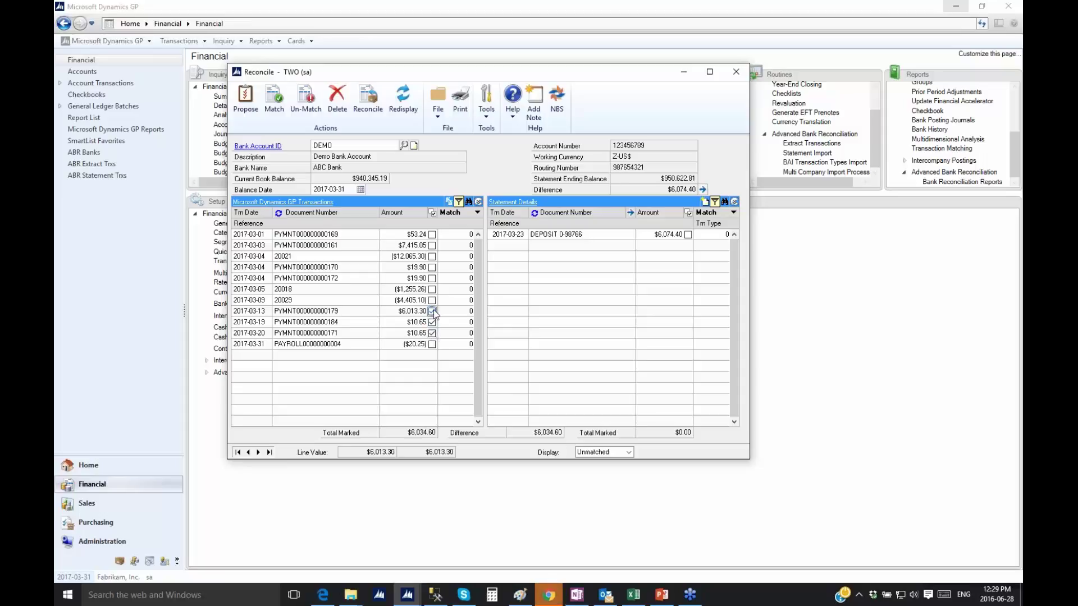
left_click(431, 278)
left_click(432, 267)
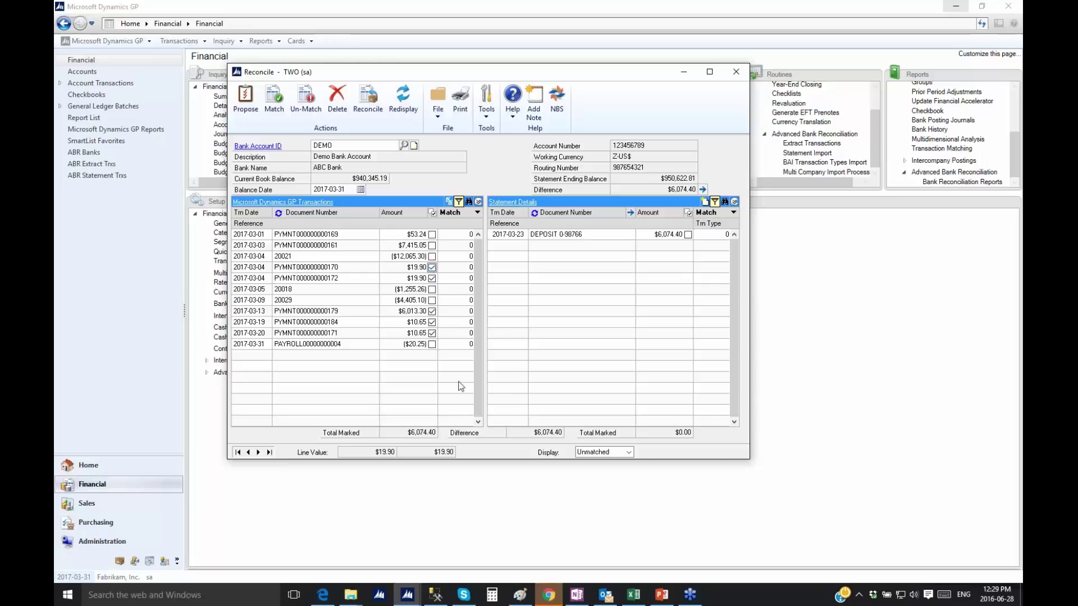
left_click(687, 234)
left_click(688, 234)
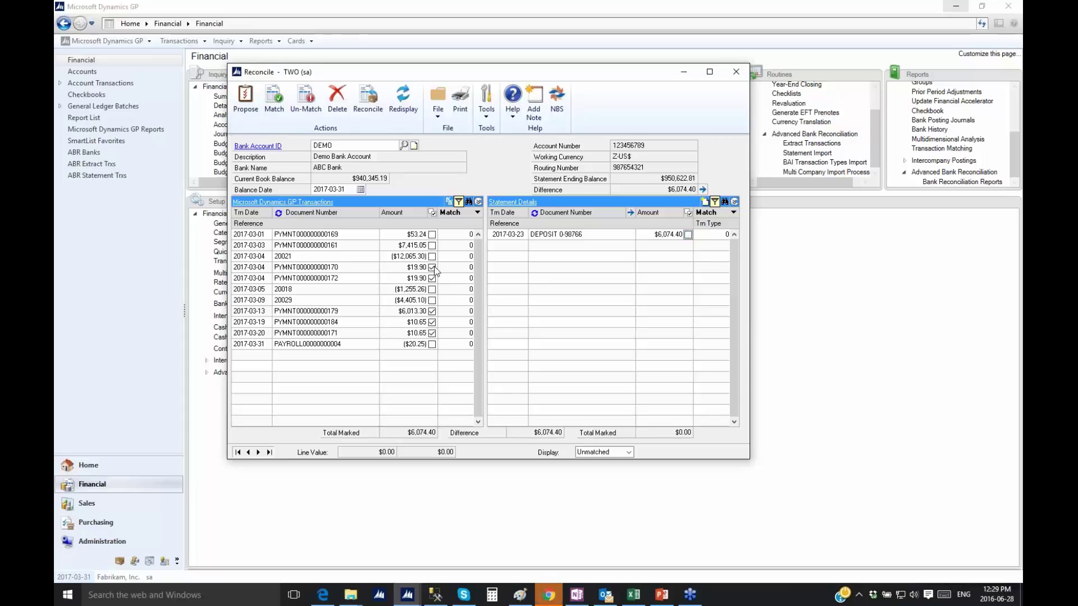
Unmark the five cash receipts in the Microsoft Dynamics GP transactions list.
left_click(431, 267)
left_click(432, 278)
left_click(432, 311)
left_click(432, 323)
left_click(432, 333)
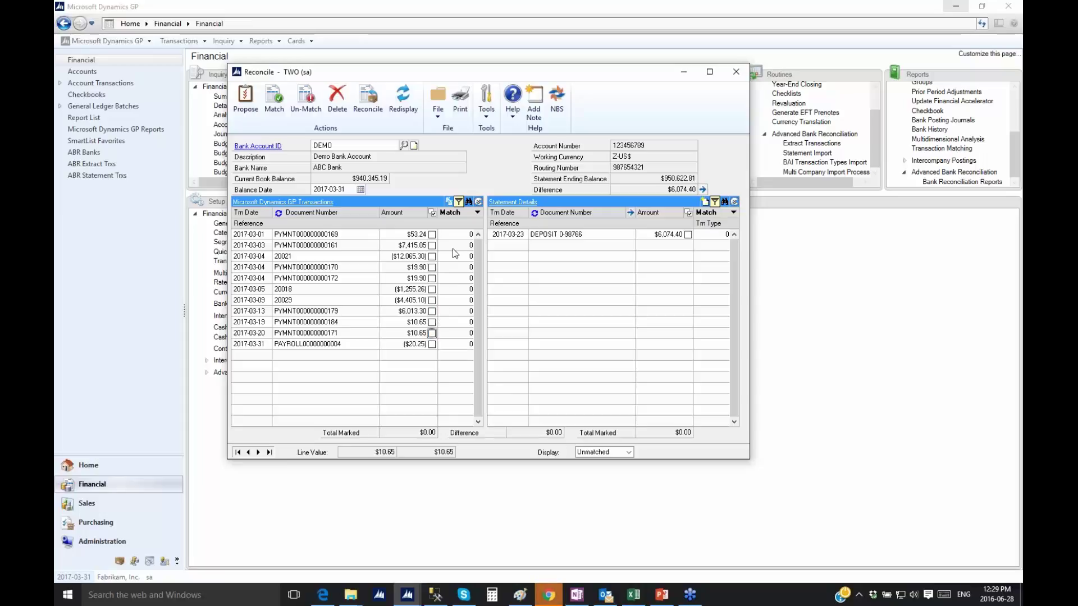
Start a transaction grouping for the GP transactions with number DEPOSIT00001 and transaction date 2017-03-15.
left_click(449, 203)
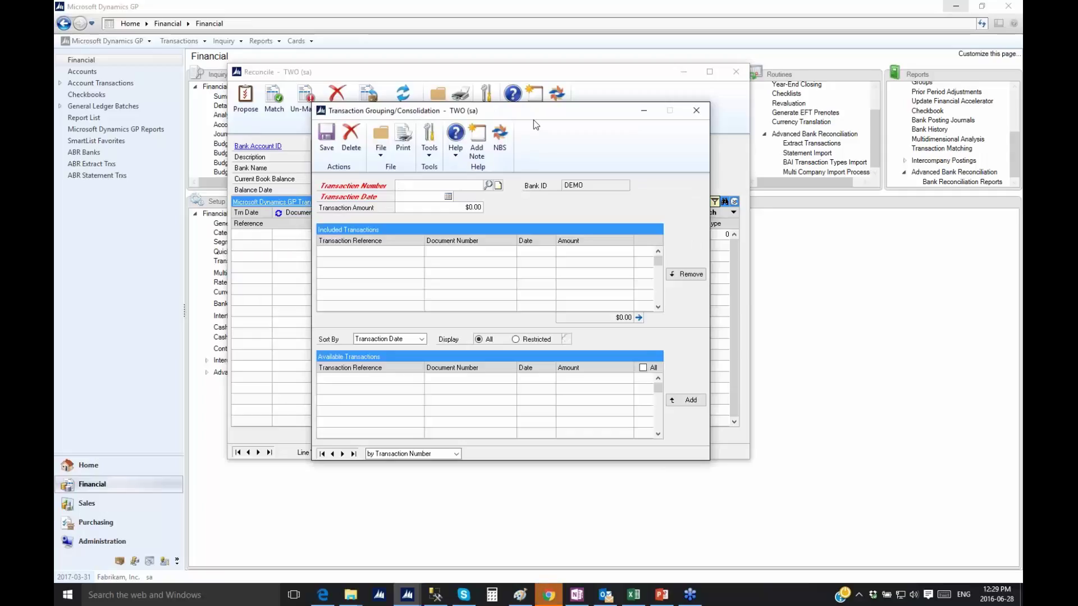
left_click_drag(545, 109, 526, 71)
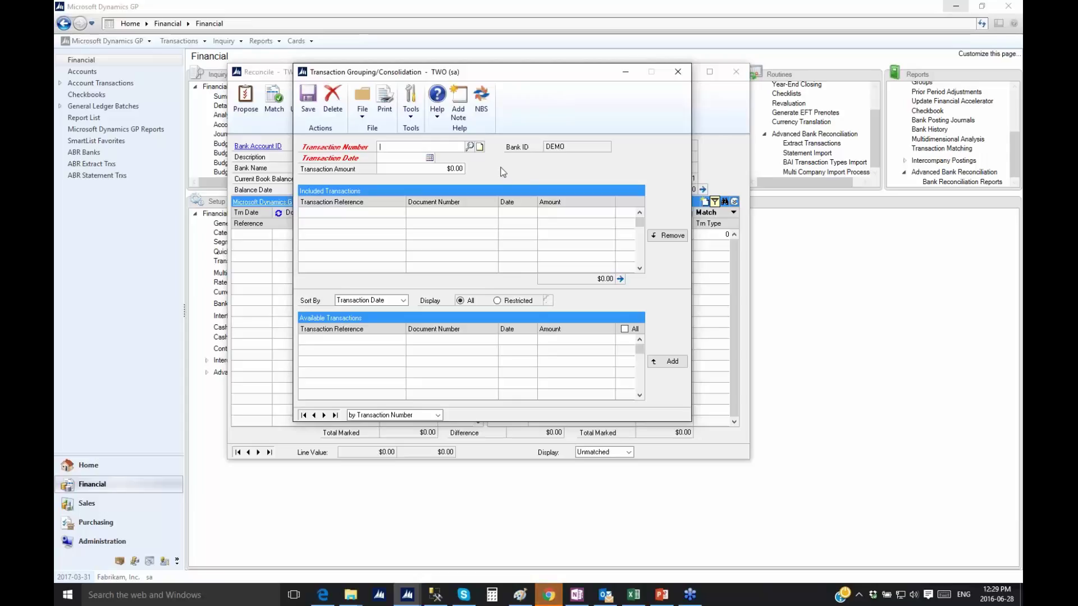
type("POSIT")
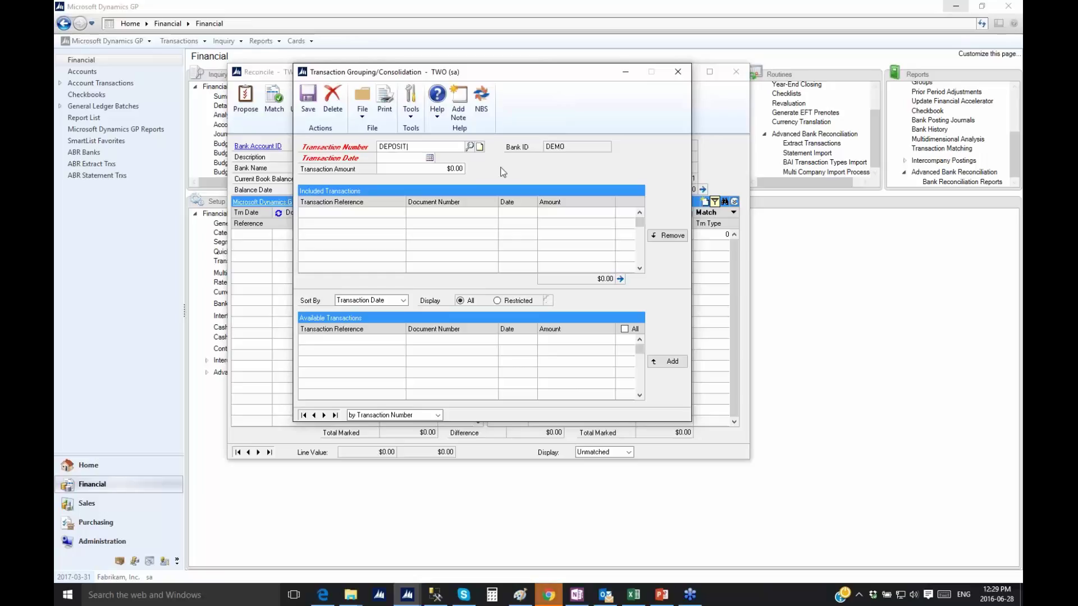
type("00001")
key("Tab")
left_click(430, 158)
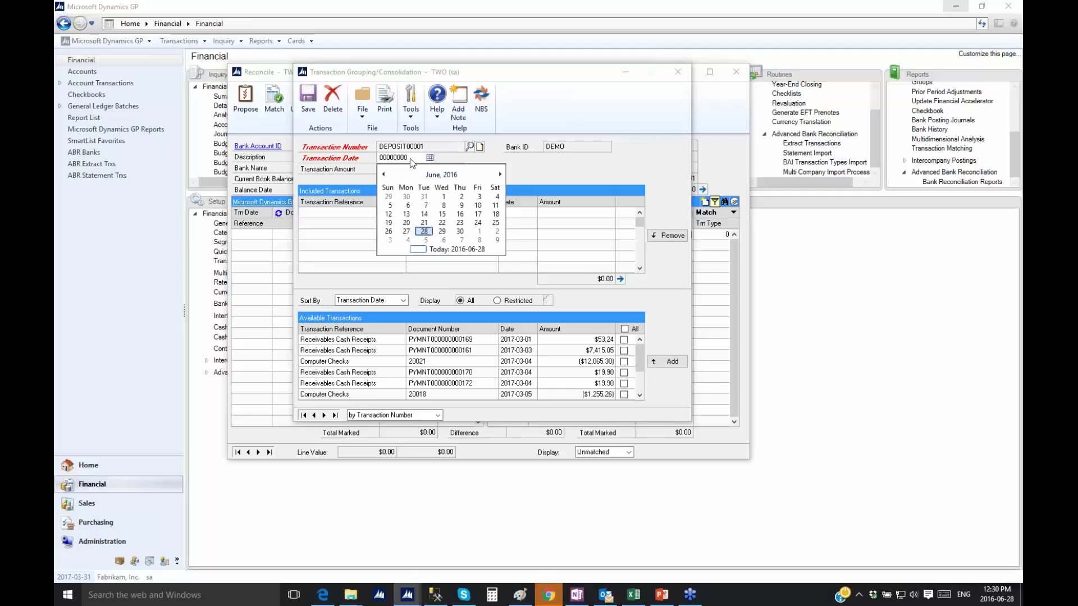
left_click(410, 158)
type("2017")
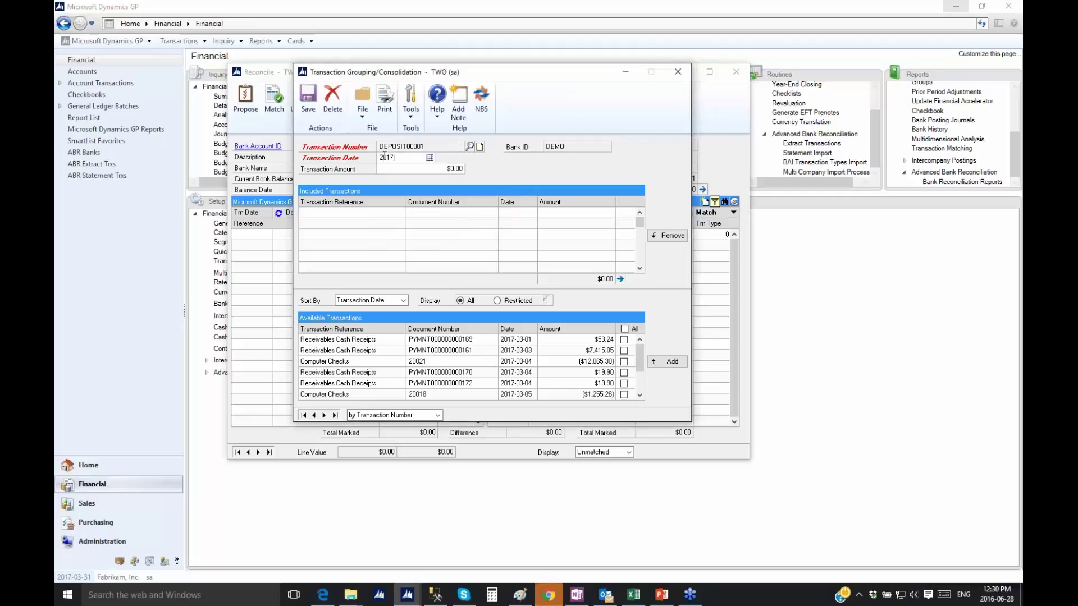
type("-03-15")
key("Tab")
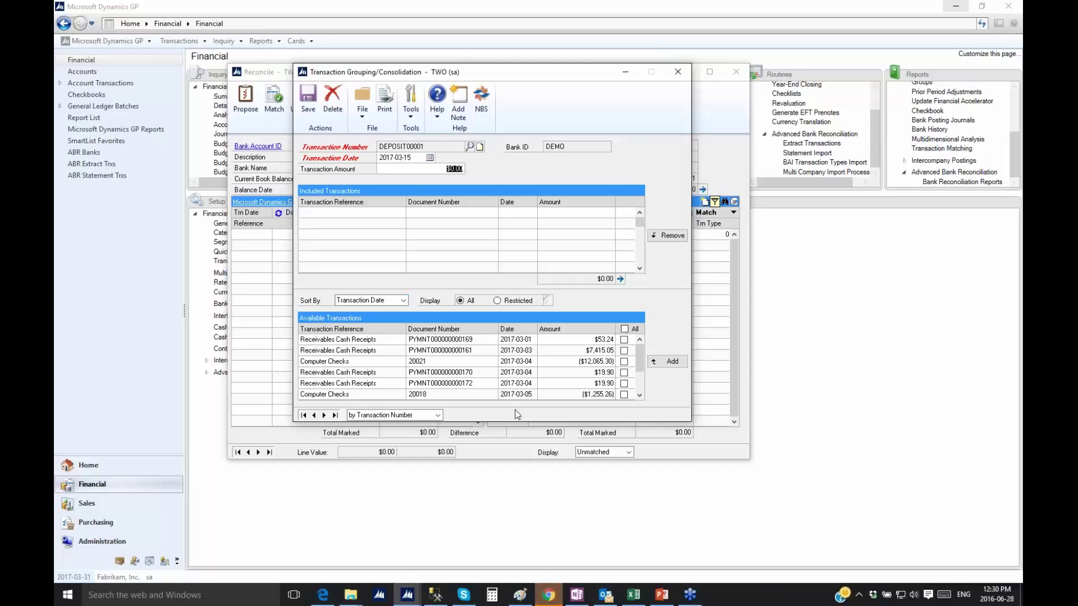
Sort the grouping's available transactions by Cheque Number.
left_click(404, 301)
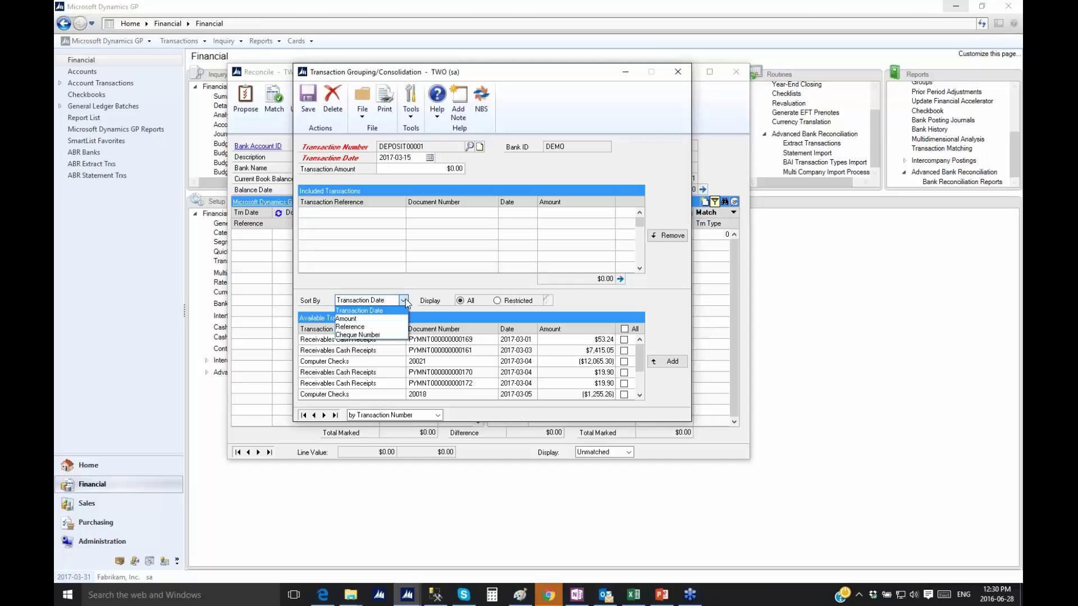
key("Down")
key("Down")
key("Down")
key("Return")
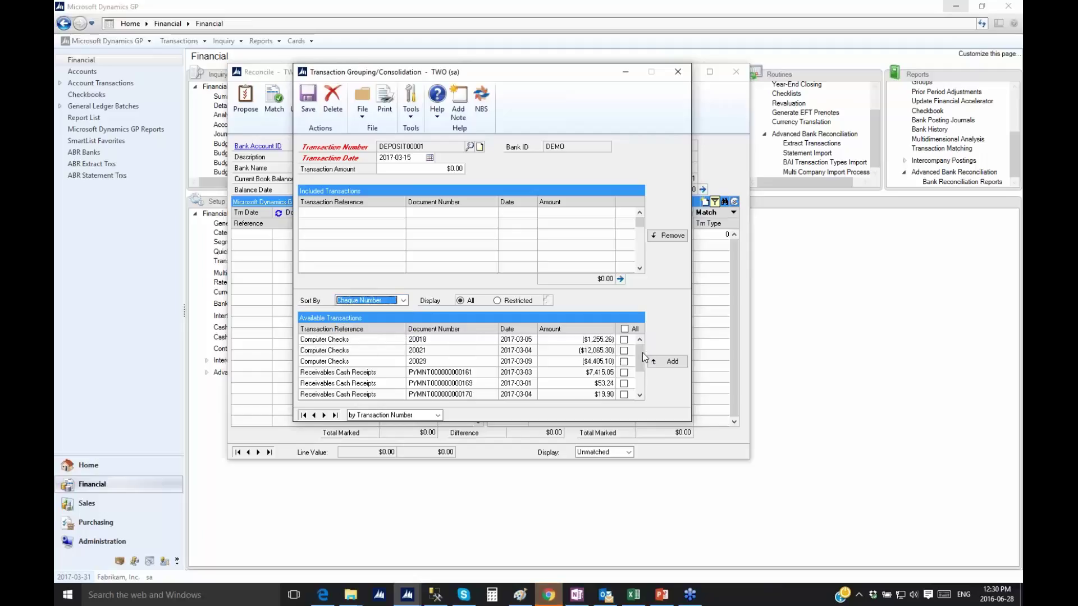
left_click(640, 383)
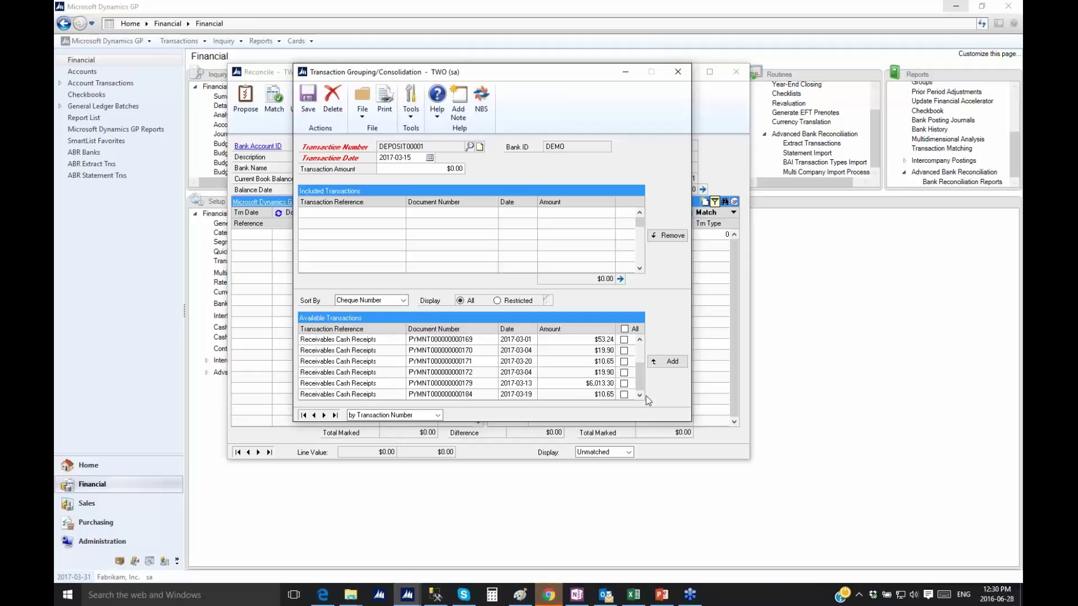
left_click(623, 395)
left_click(624, 372)
left_click(624, 383)
left_click(624, 362)
left_click(624, 350)
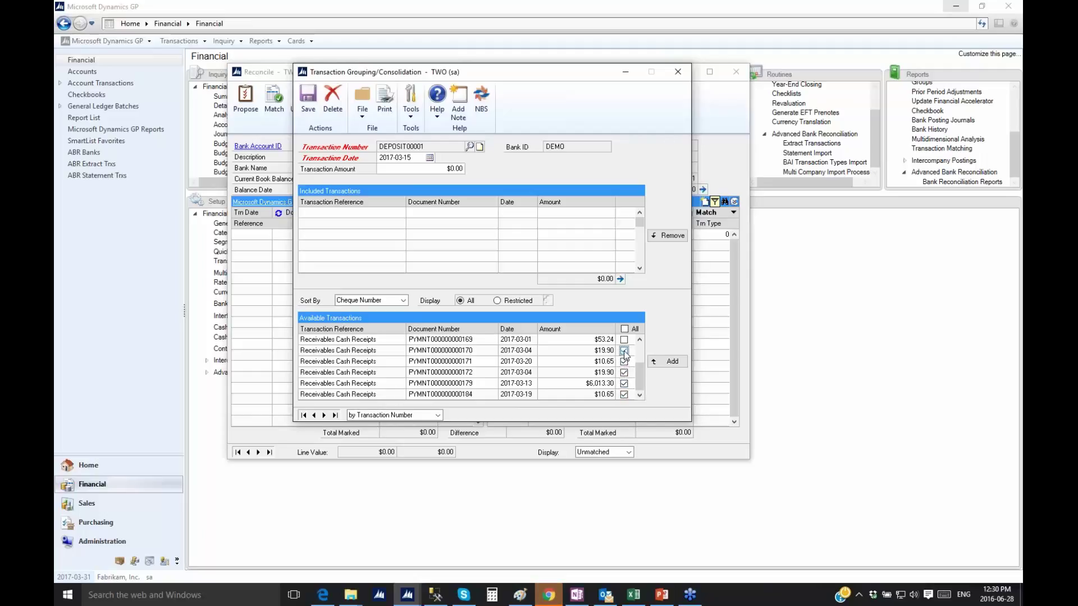
left_click(668, 362)
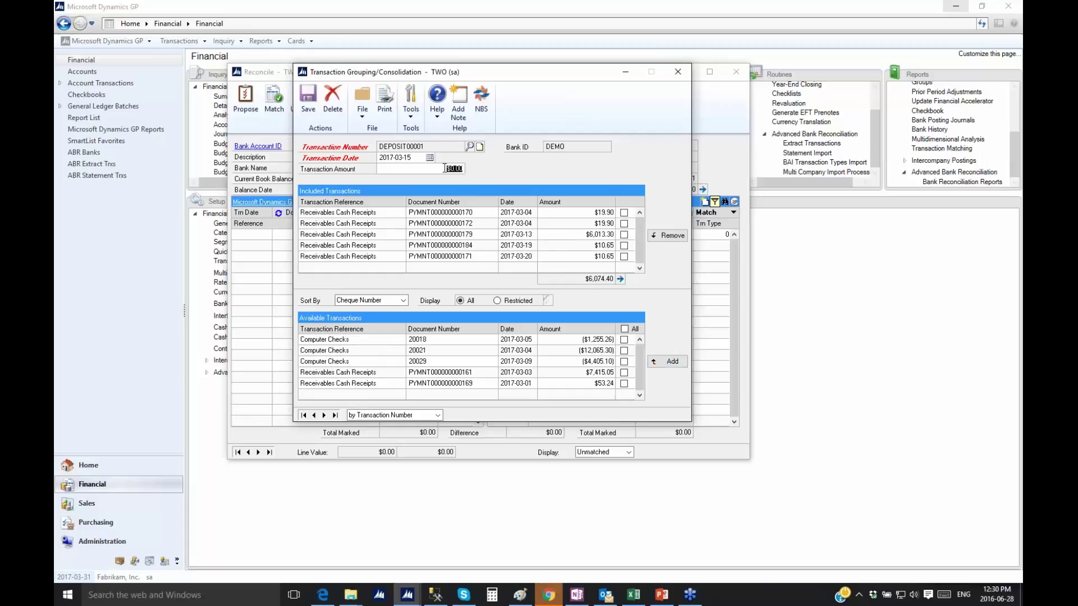
type("6074.40")
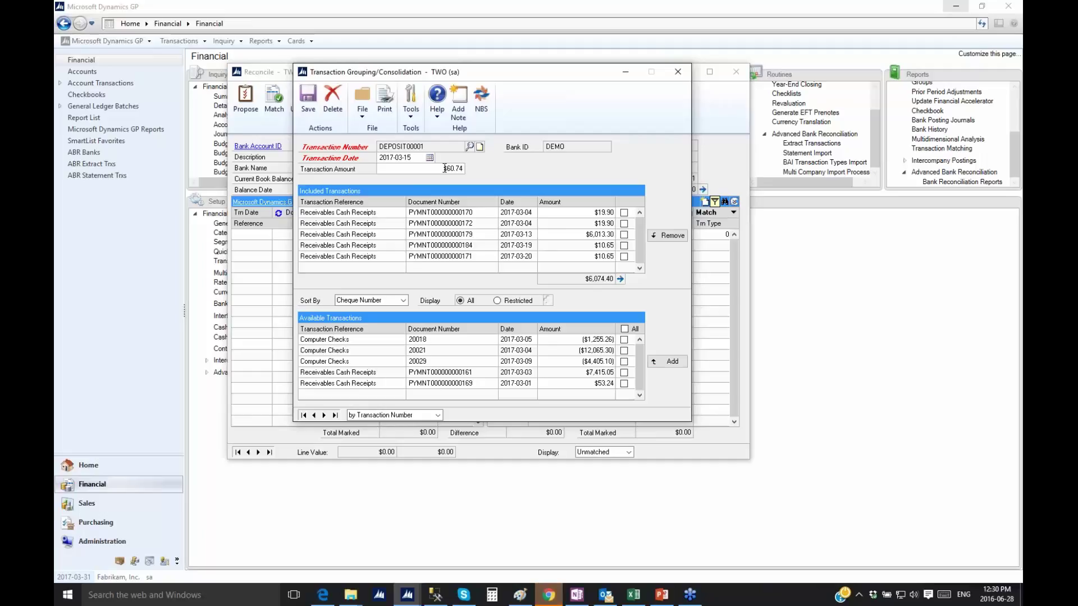
Save the DEPOSIT00001 transaction group and close the grouping window.
key("Tab")
left_click(309, 105)
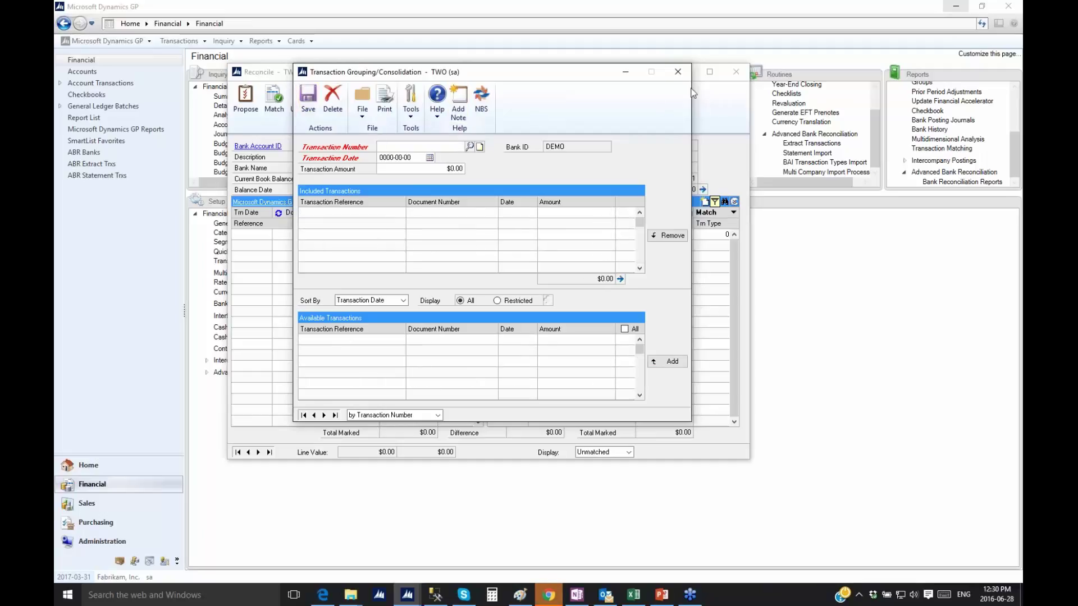
left_click(678, 72)
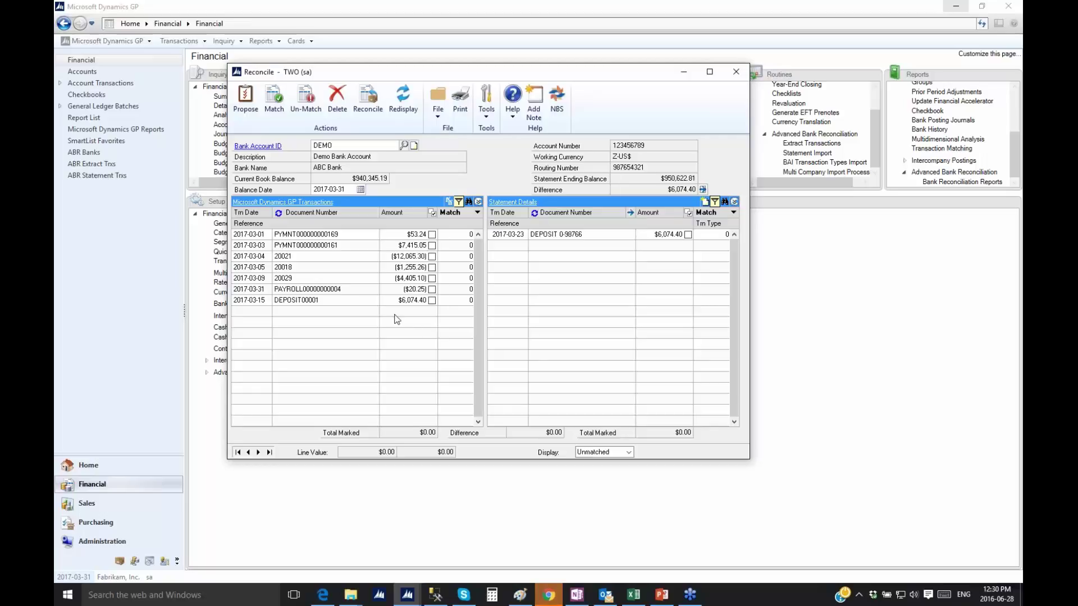
Match GP transaction DEPOSIT00001 with the DEPOSIT 0-98766 statement line.
left_click(335, 303)
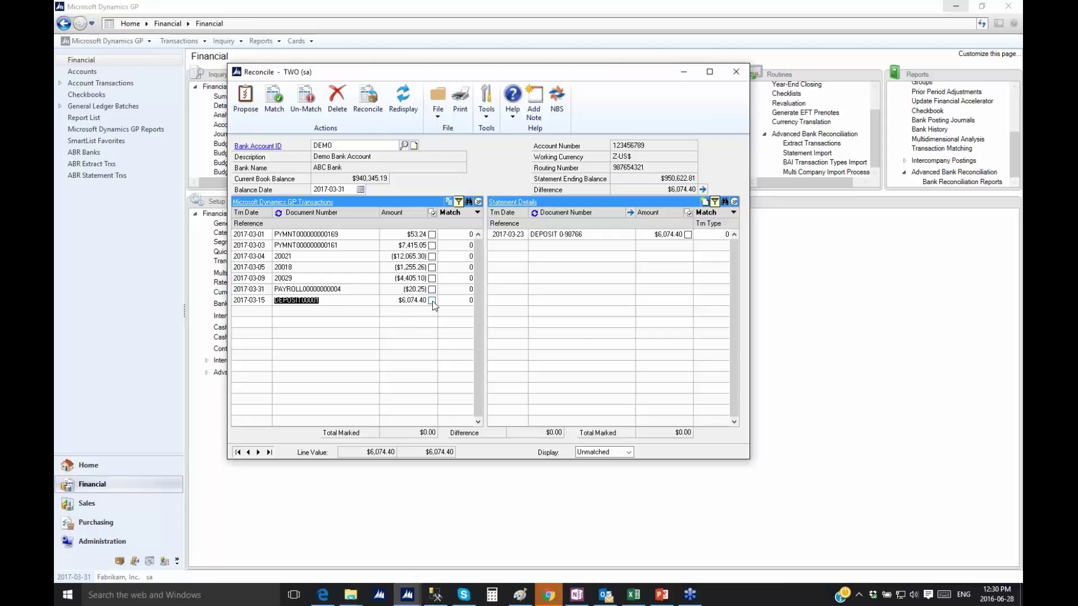
left_click(432, 301)
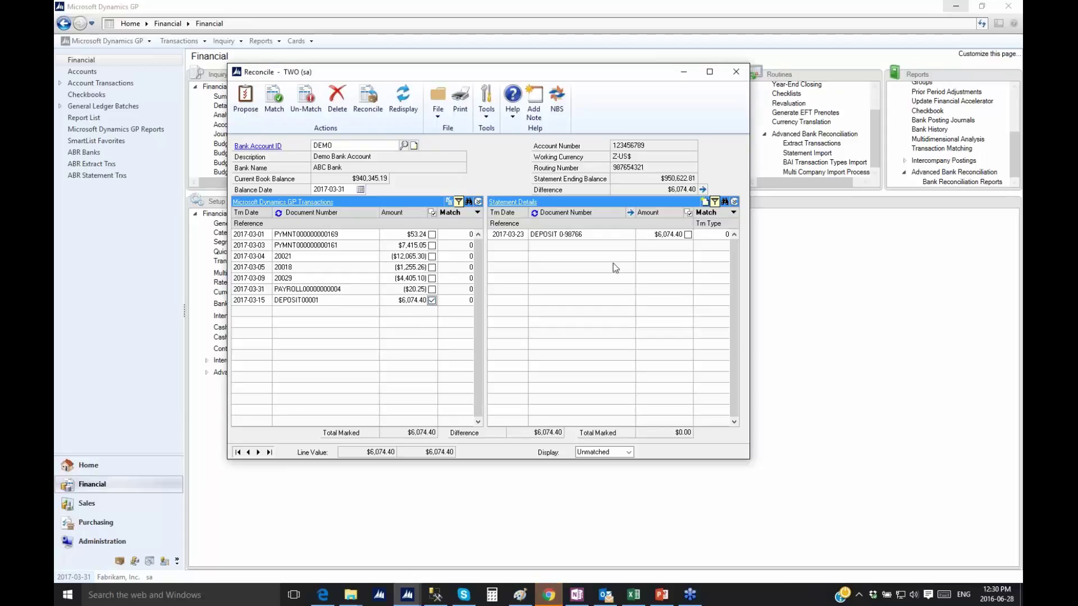
left_click(687, 234)
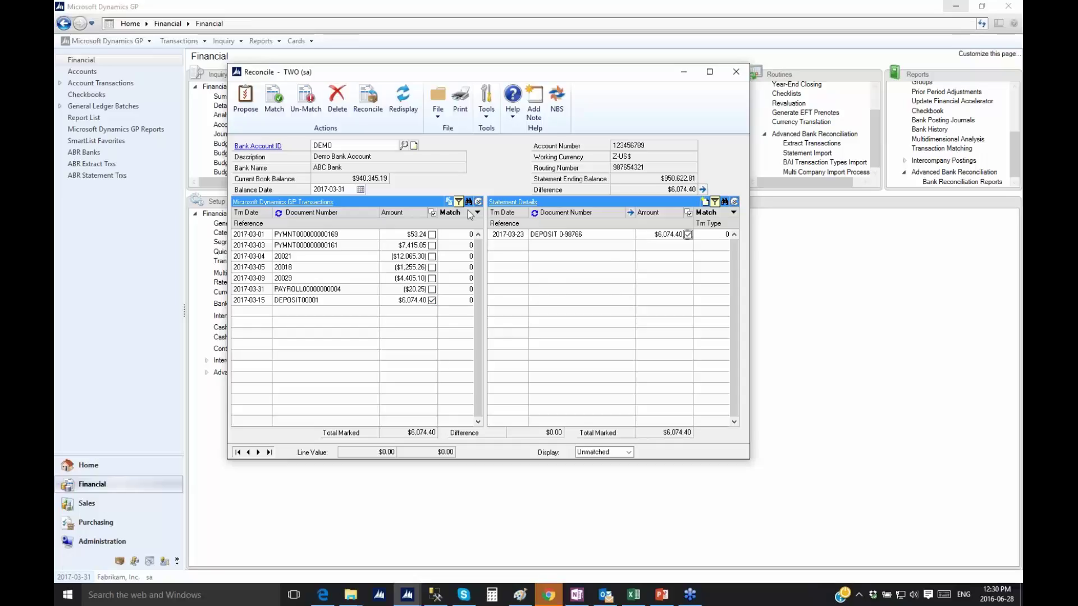
left_click(282, 104)
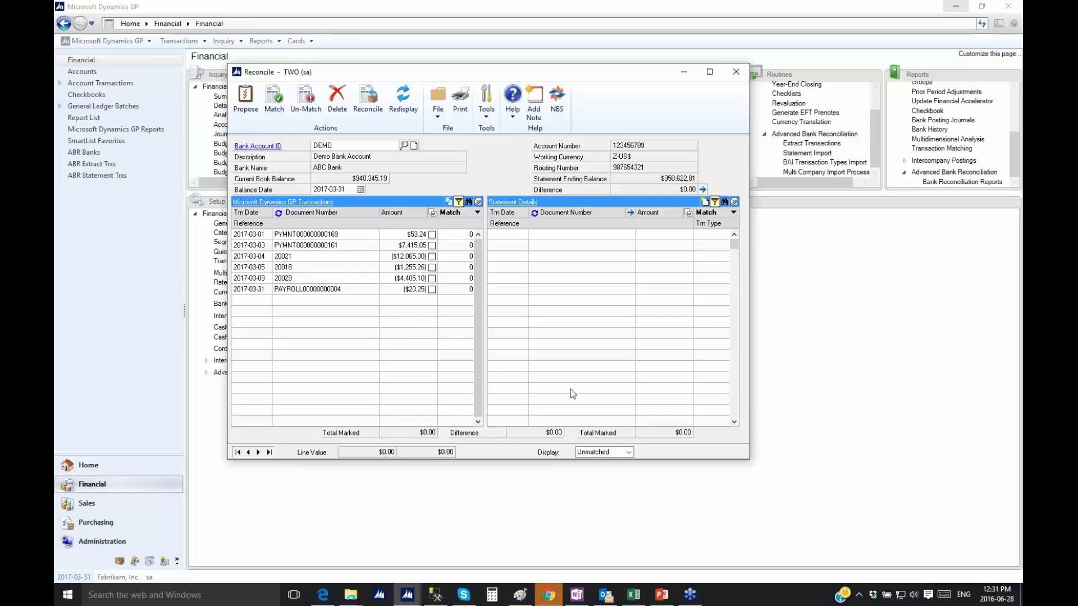
left_click(630, 453)
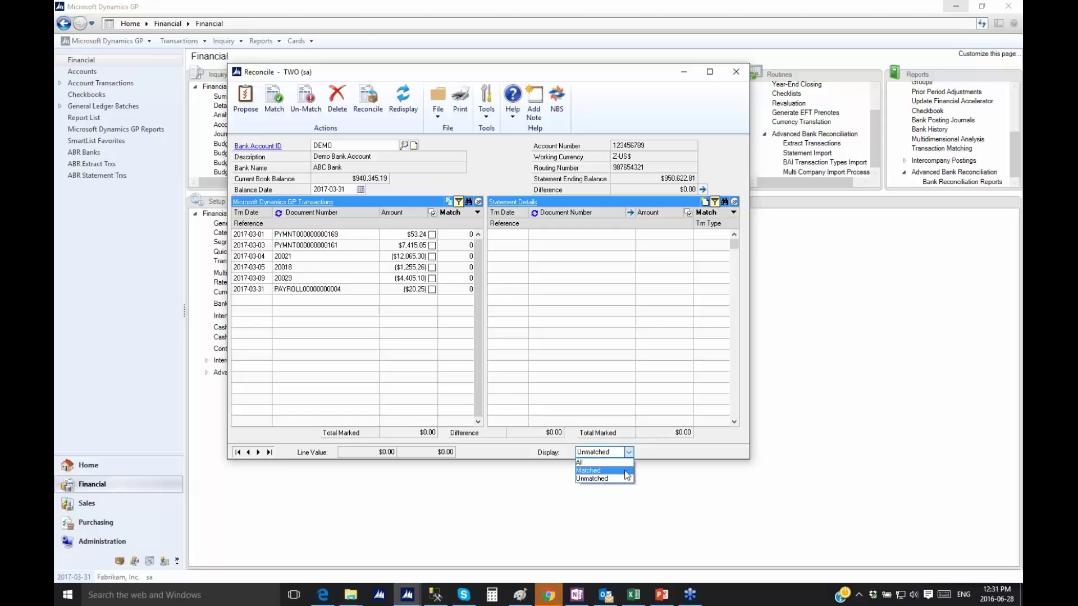
left_click(627, 475)
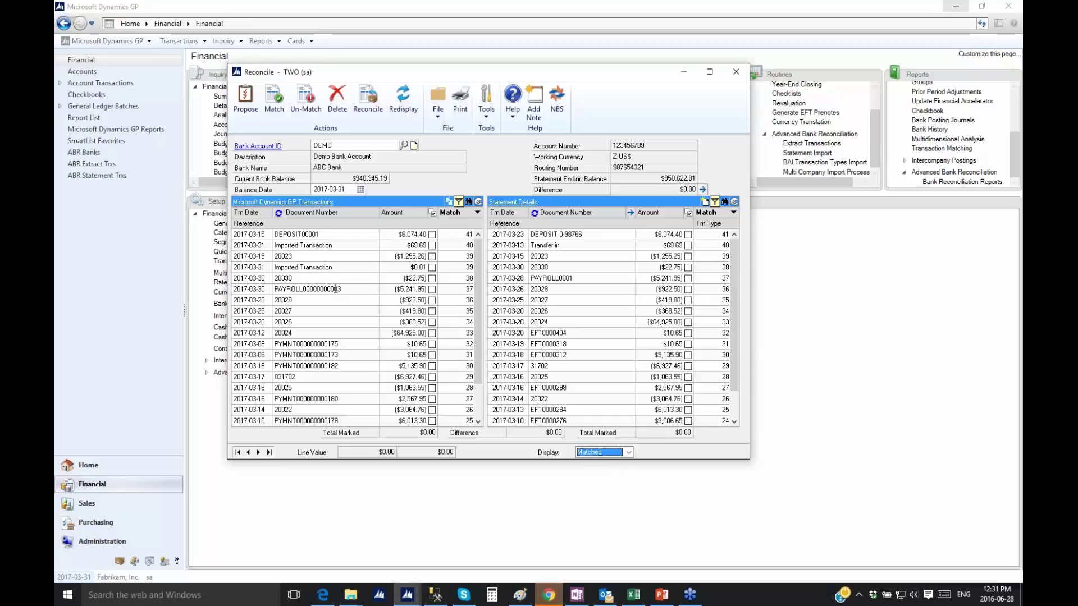
left_click(354, 289)
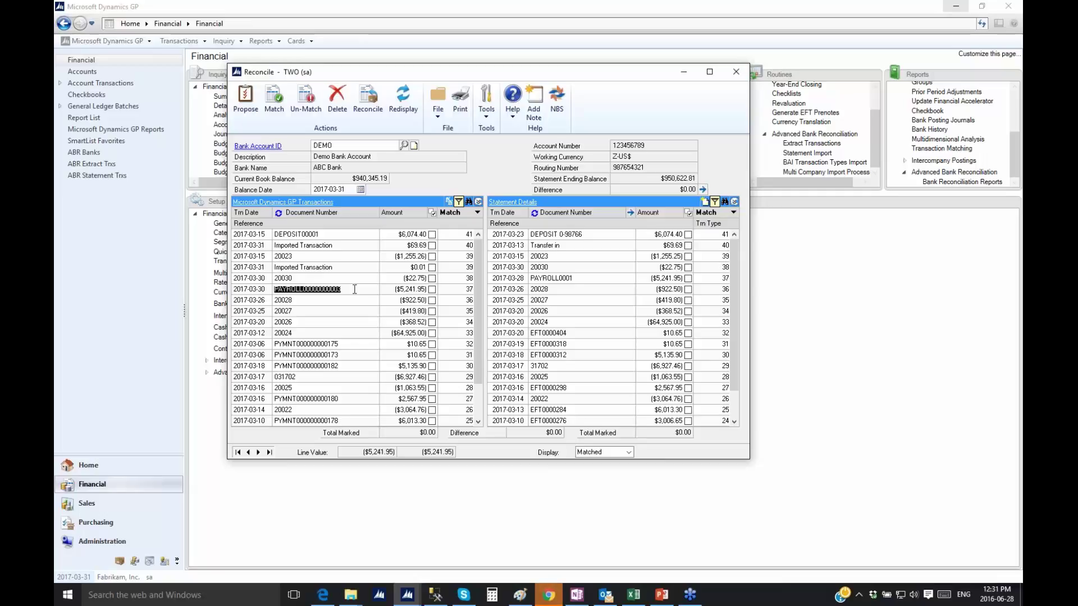
left_click(364, 291)
left_click_drag(344, 289, 274, 291)
left_click(345, 290)
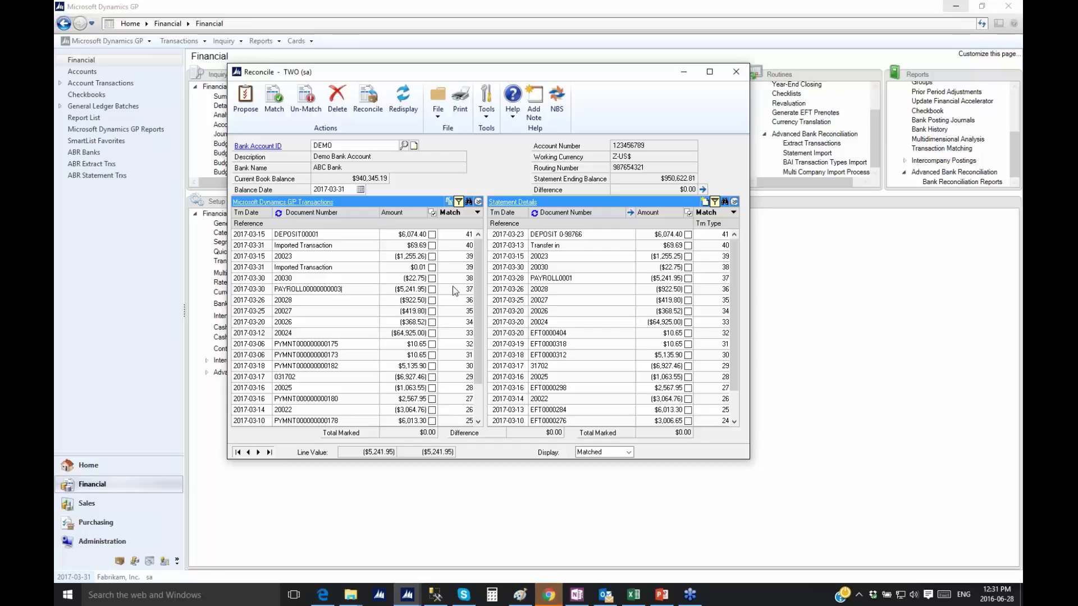
left_click(587, 279)
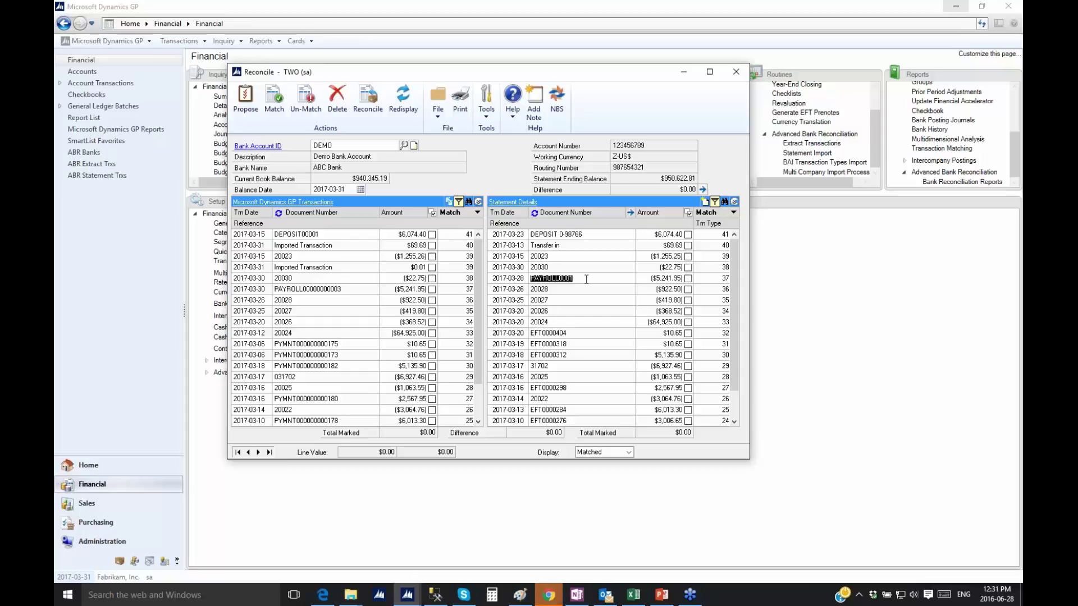
left_click(364, 289)
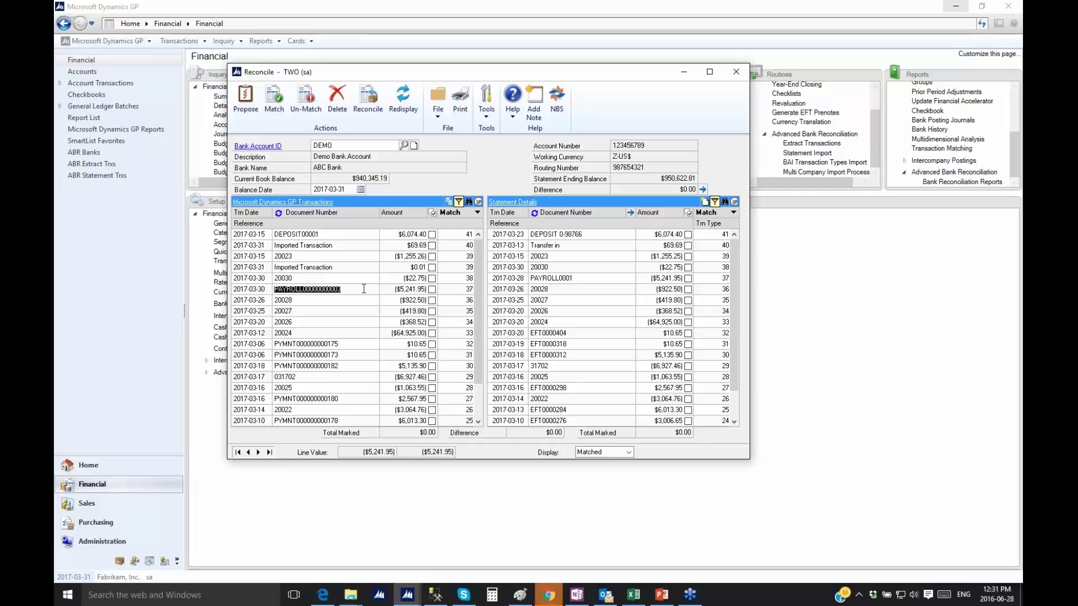
left_click(310, 202)
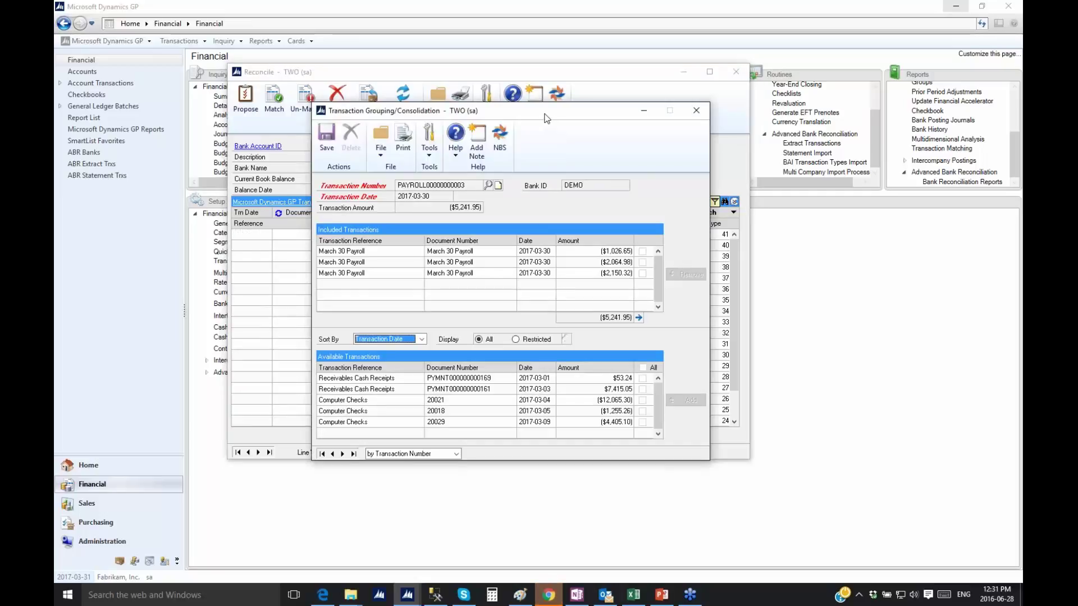
left_click_drag(549, 106, 494, 82)
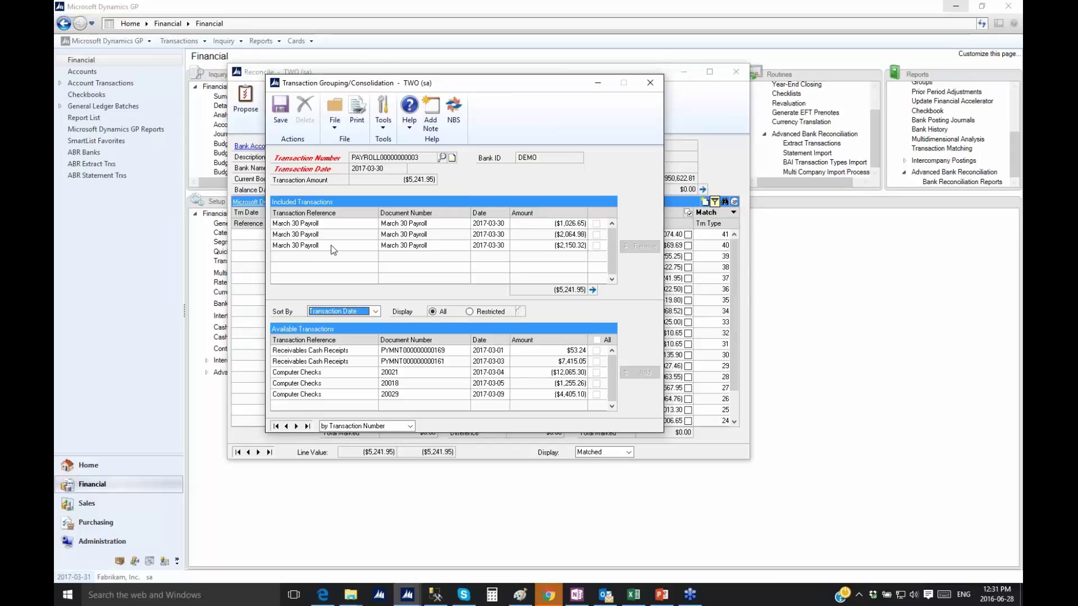
left_click(650, 85)
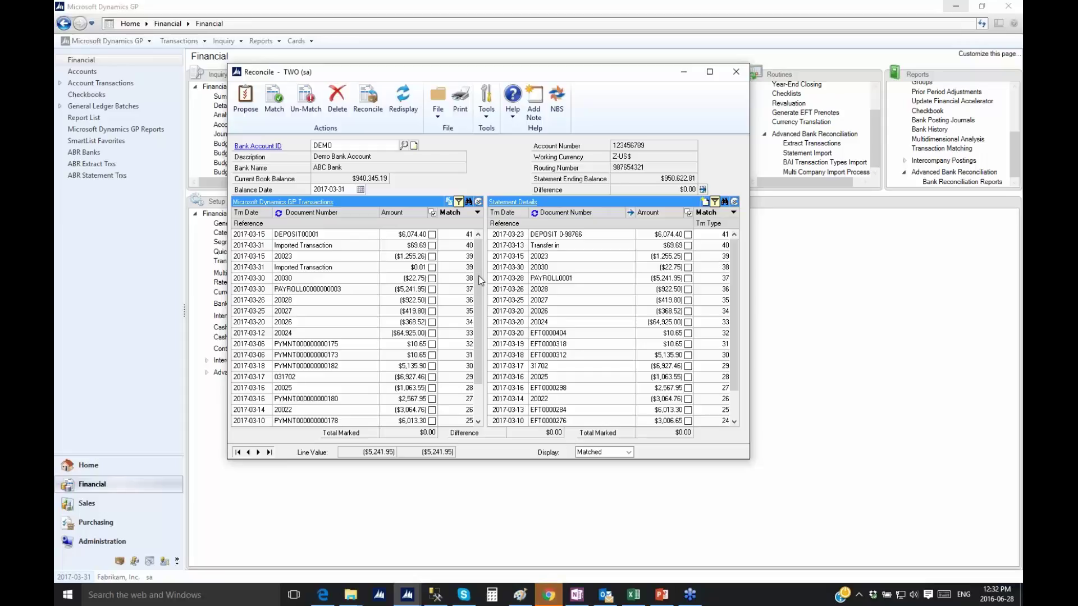
Show only the unmatched transactions again and select check 20021 in the GP list.
left_click(629, 452)
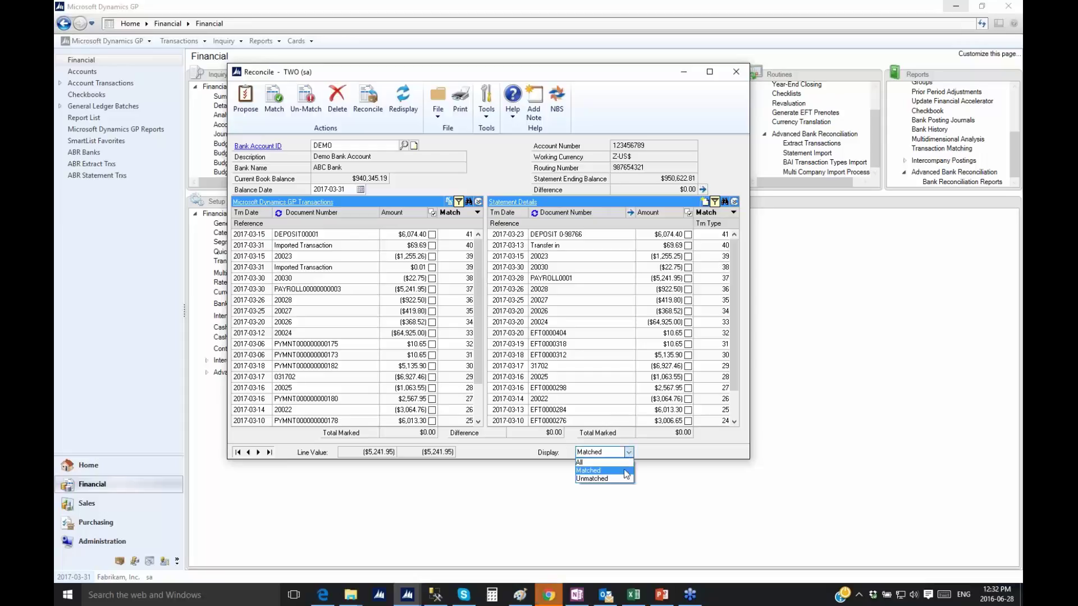
left_click(619, 479)
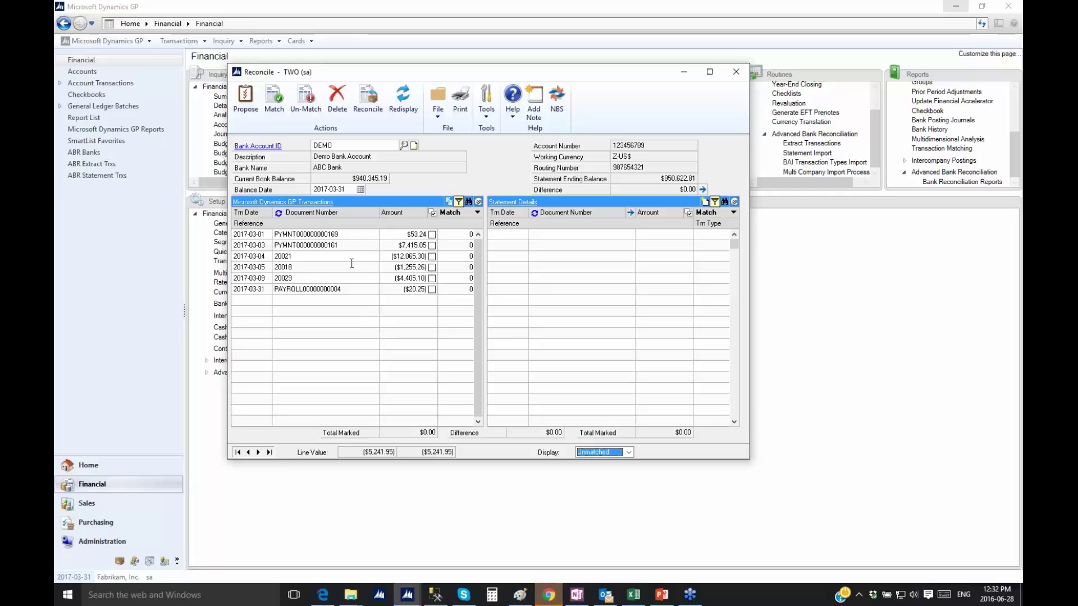
left_click(351, 256)
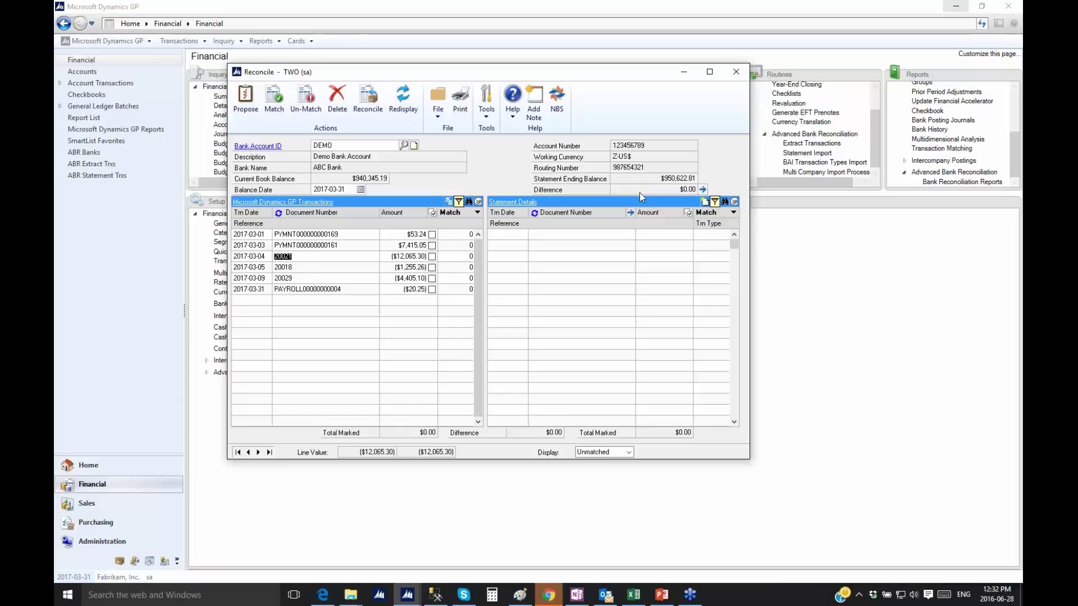
Reconcile the DEMO account's matched transactions, sending the reconciliation reports to the screen.
left_click(366, 105)
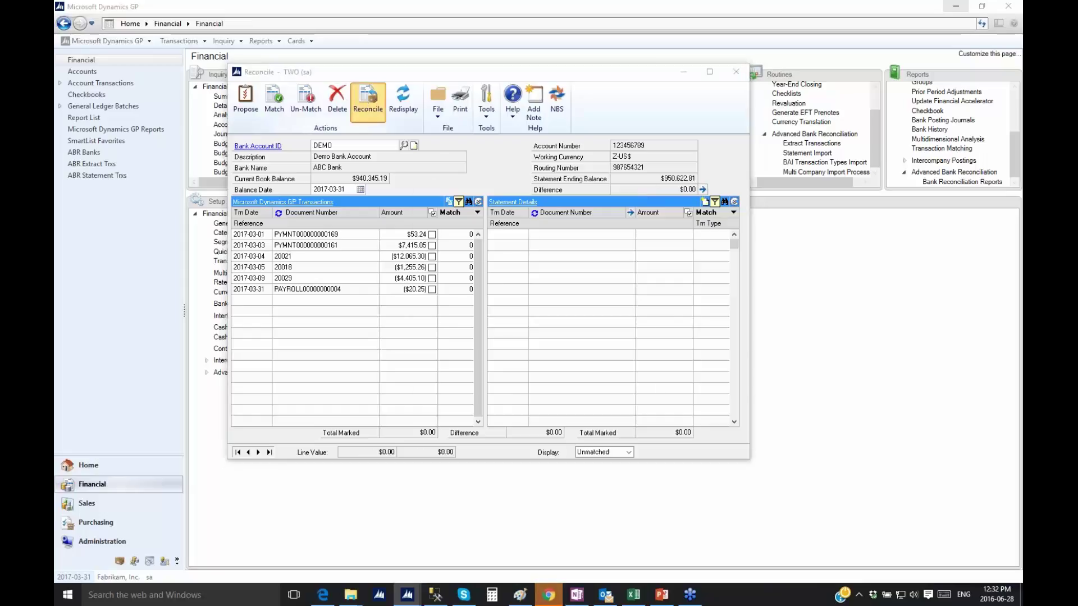
left_click(457, 294)
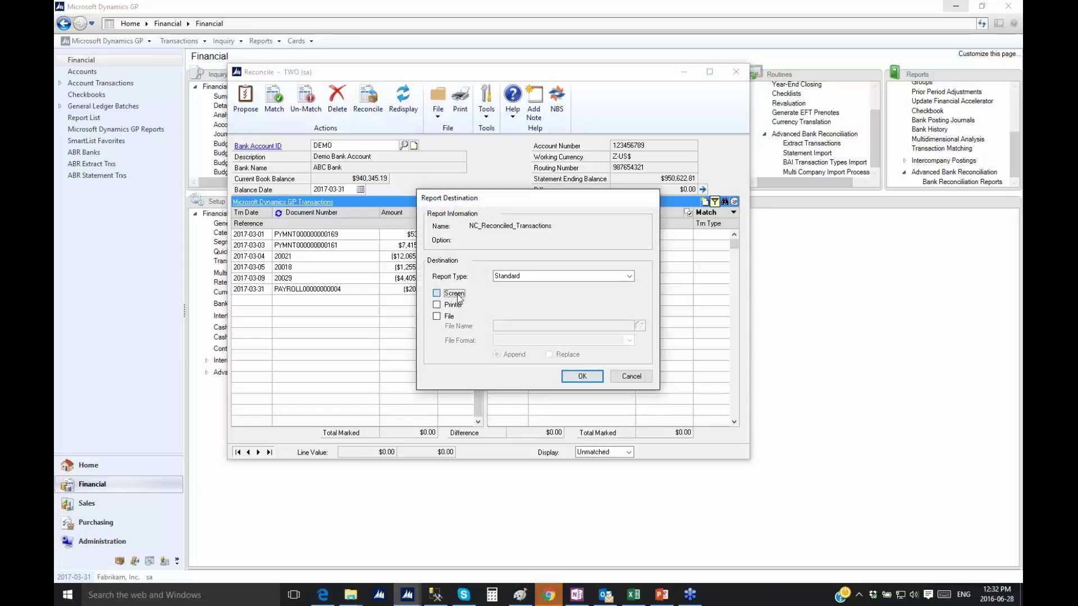
left_click(589, 380)
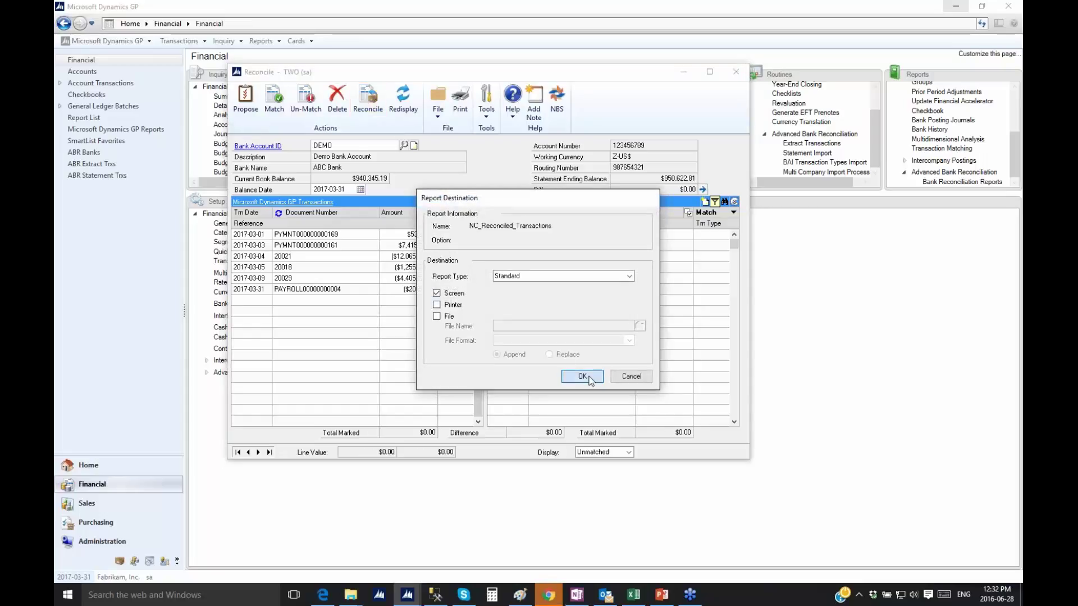
left_click(451, 293)
left_click(583, 379)
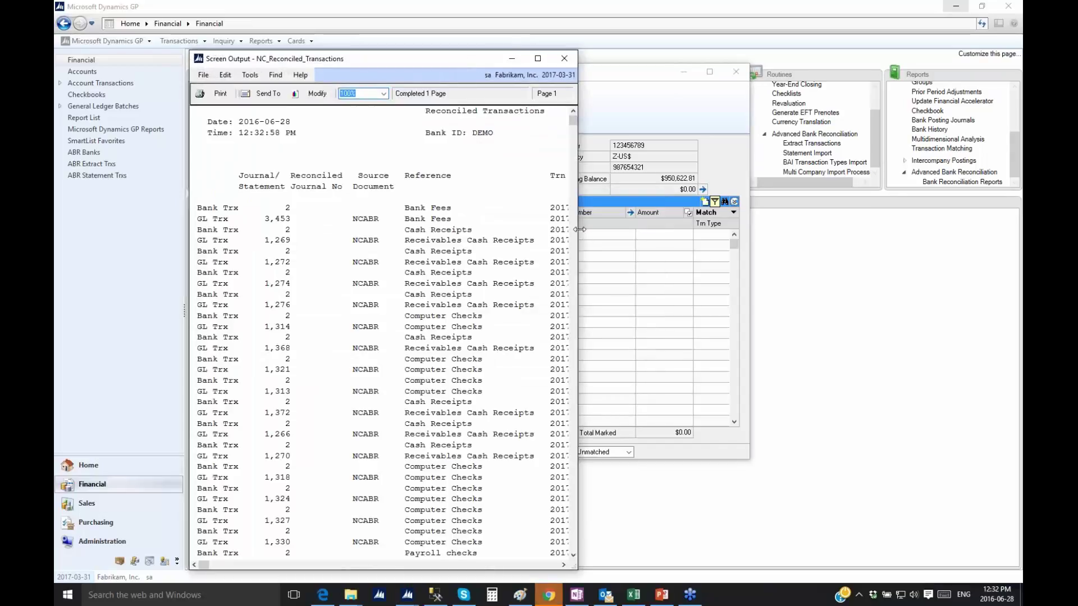
Widen the Reconciled Transactions report, review its bank and GL entries, and close it.
left_click_drag(579, 211, 803, 211)
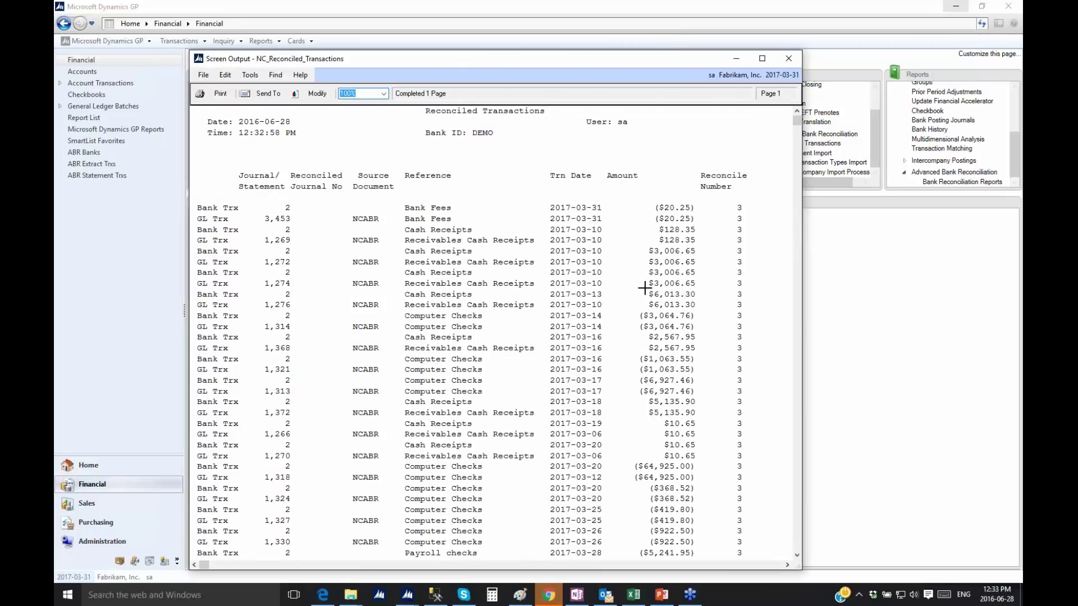
scroll(654, 268, "down", 11)
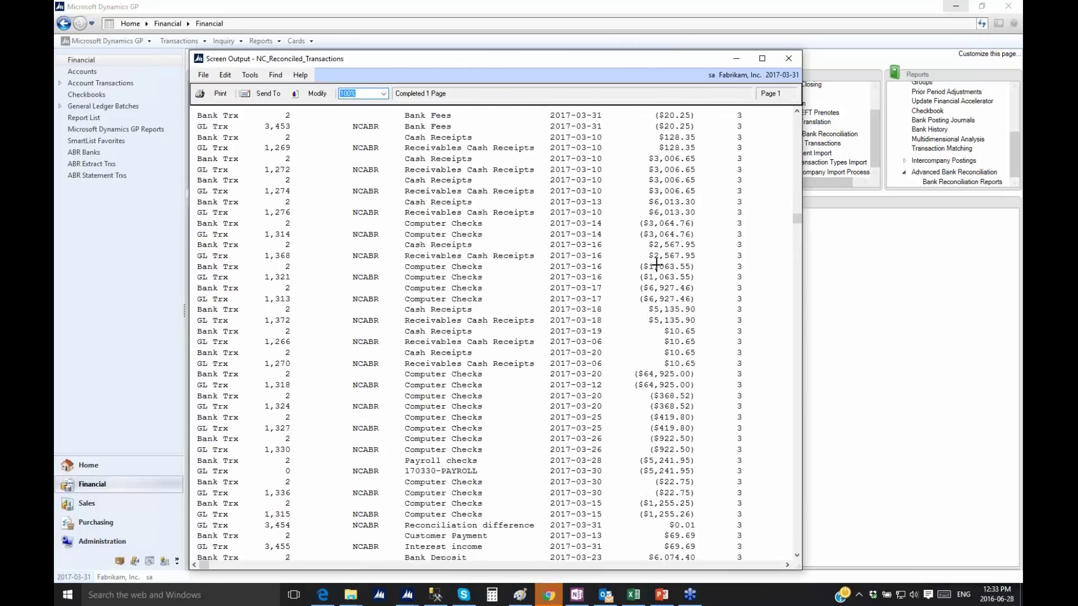
scroll(662, 260, "up", 12)
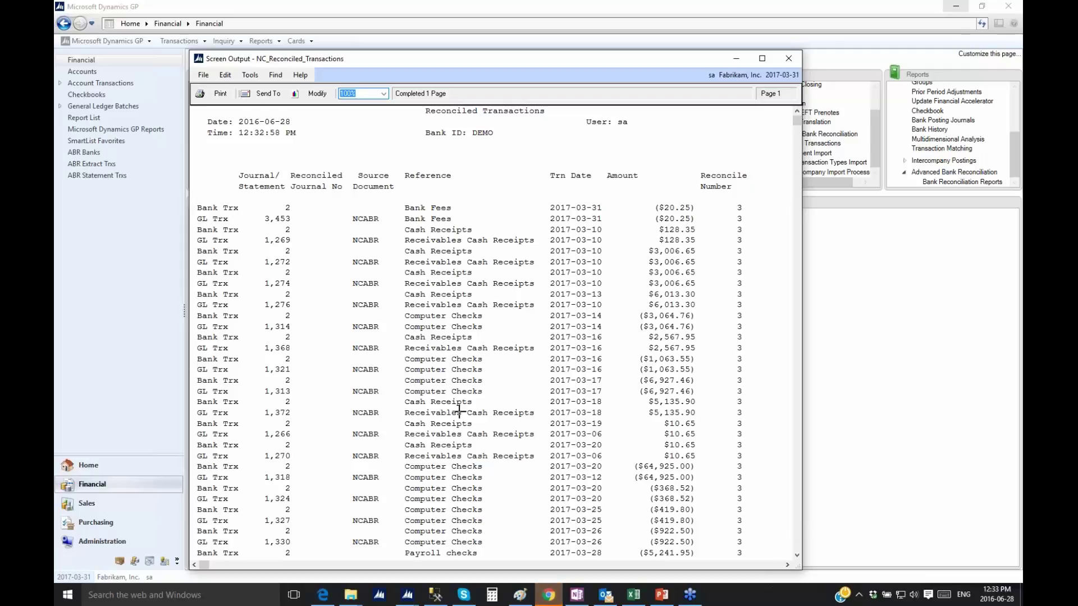
left_click(789, 58)
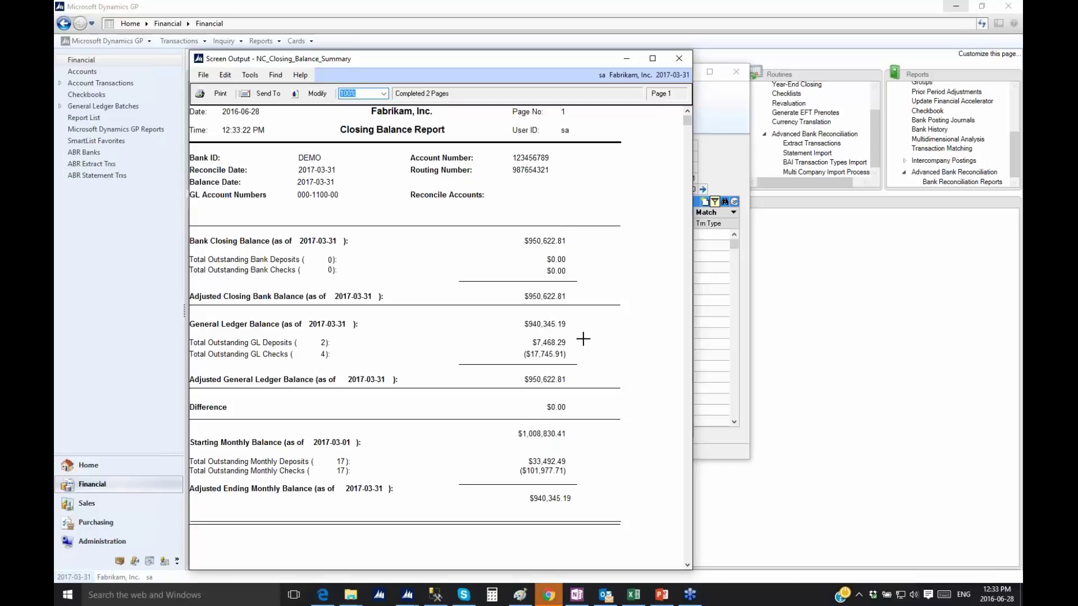
Review the Closing Balance Report's balances and outstanding transactions on both pages, and close it.
scroll(582, 340, "down", 1)
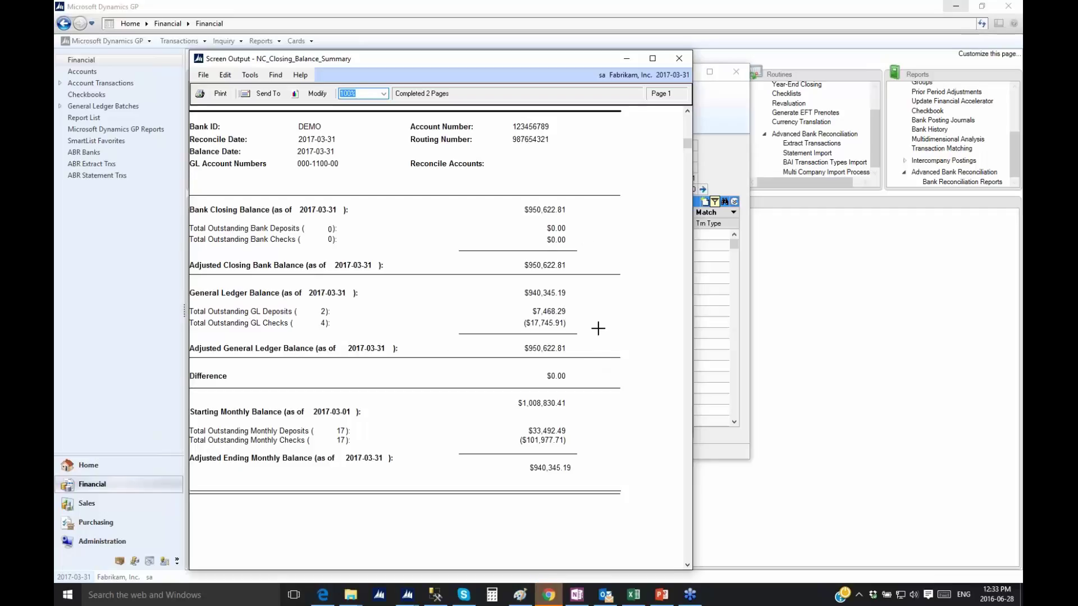
scroll(598, 328, "down", 1)
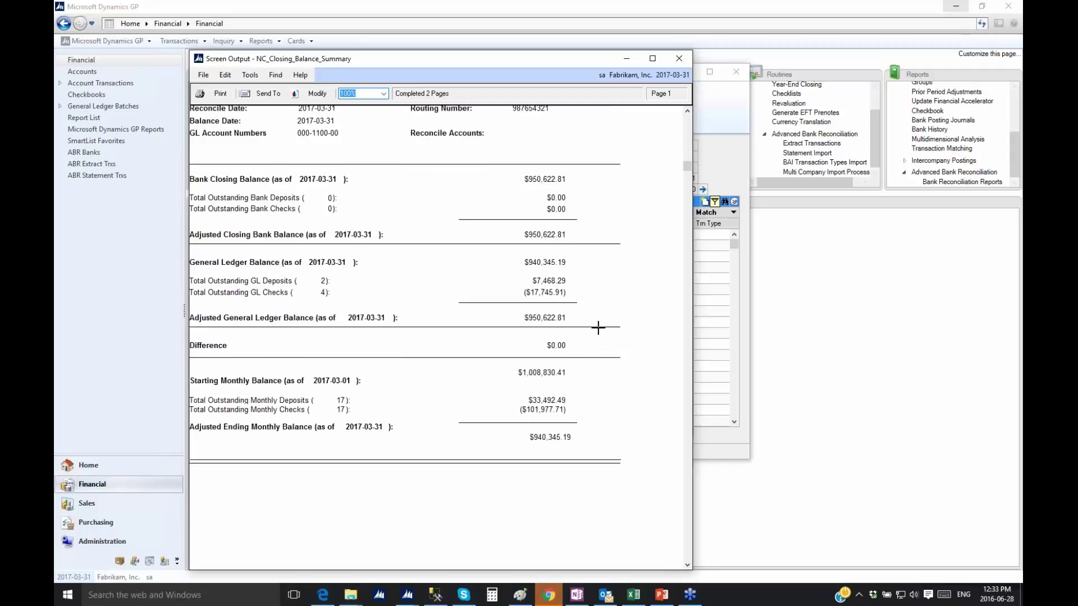
scroll(598, 328, "down", 15)
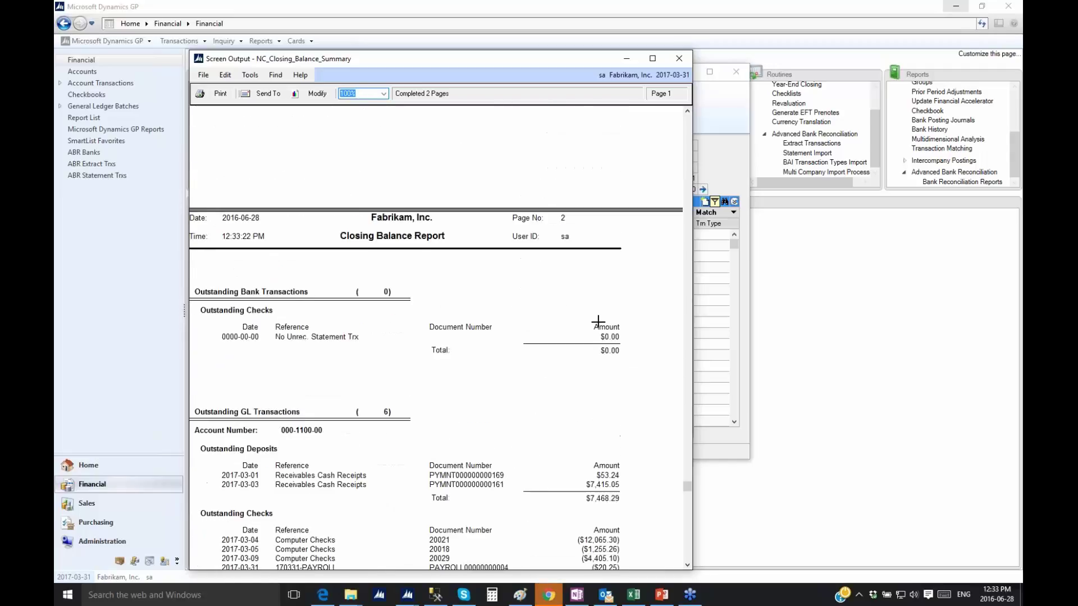
scroll(597, 322, "down", 5)
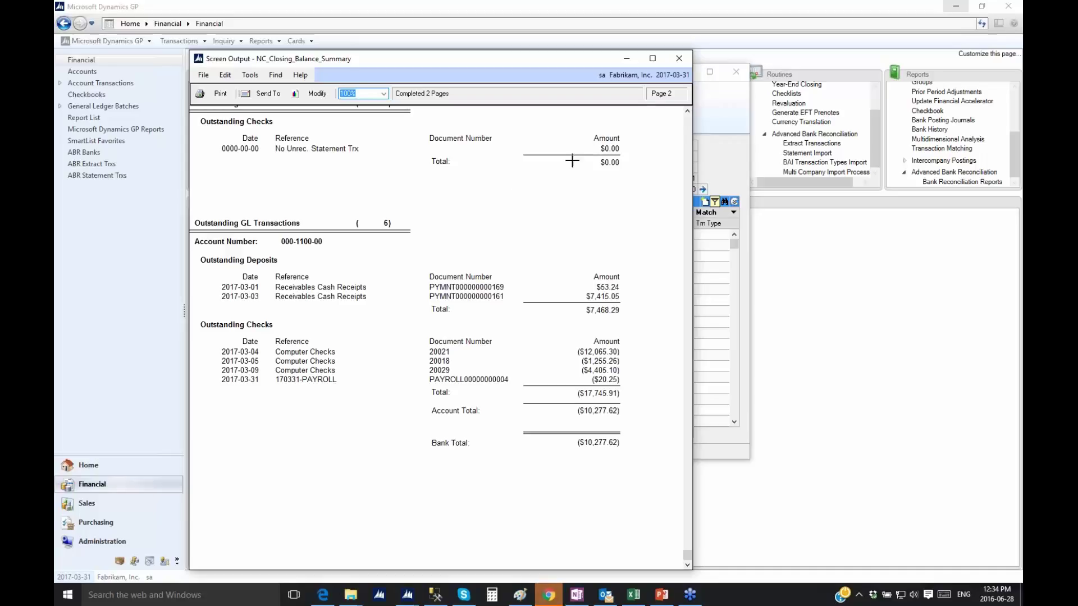
left_click(680, 58)
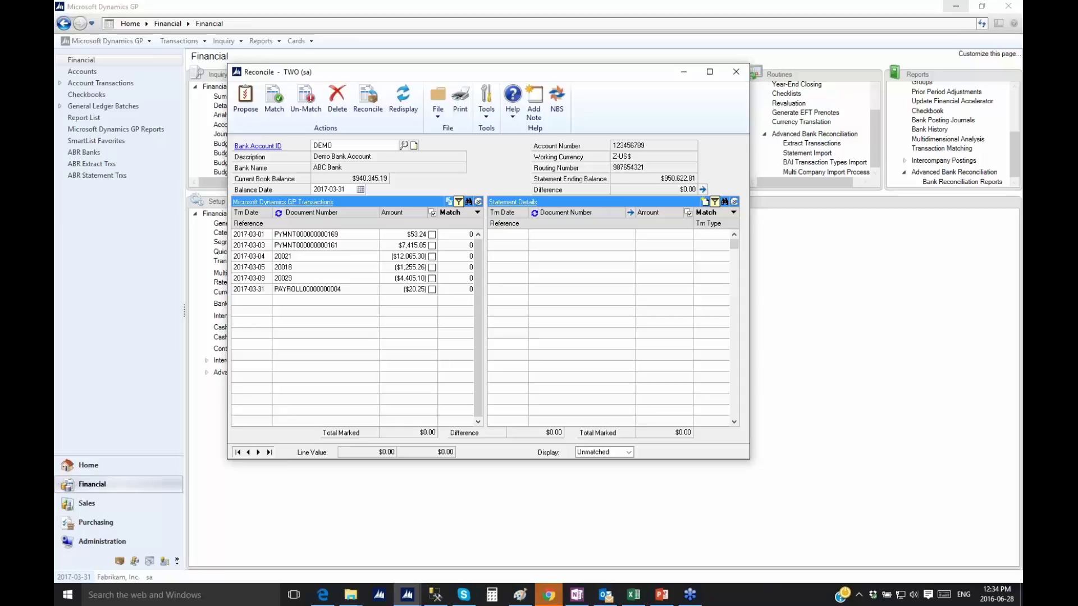
Close the Reconcile window and open Check Inquiry under the Advanced Bank Reconciliation inquiries.
left_click(736, 72)
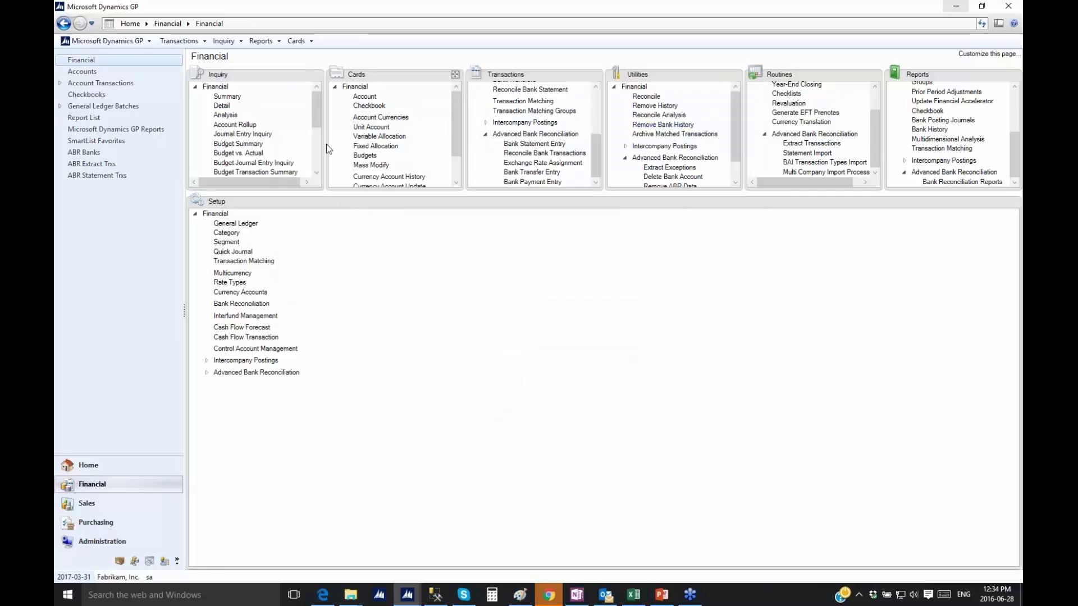
scroll(318, 109, "down", 4)
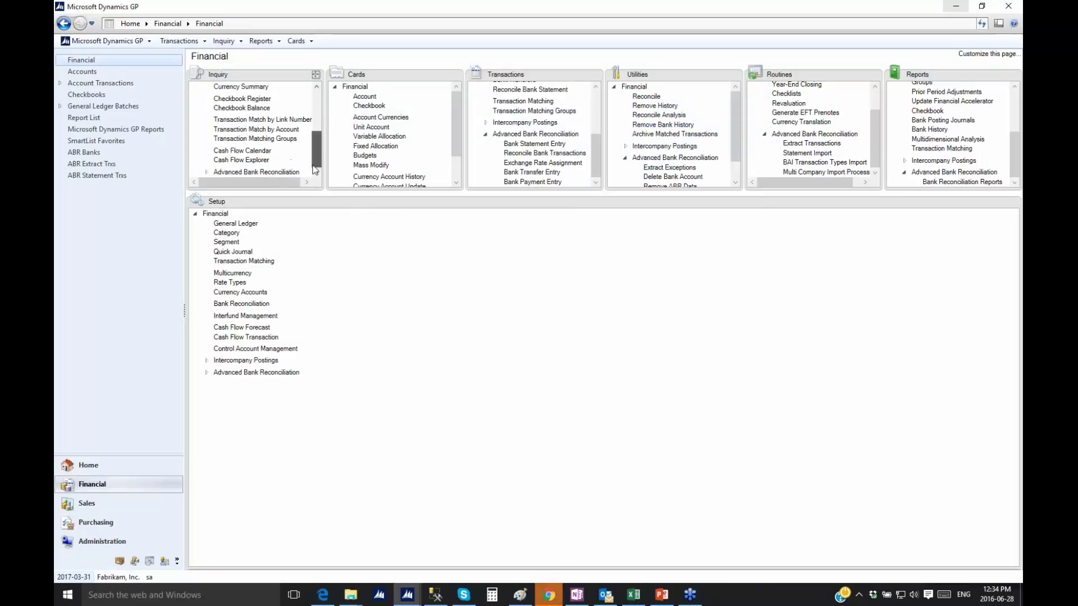
left_click(295, 174)
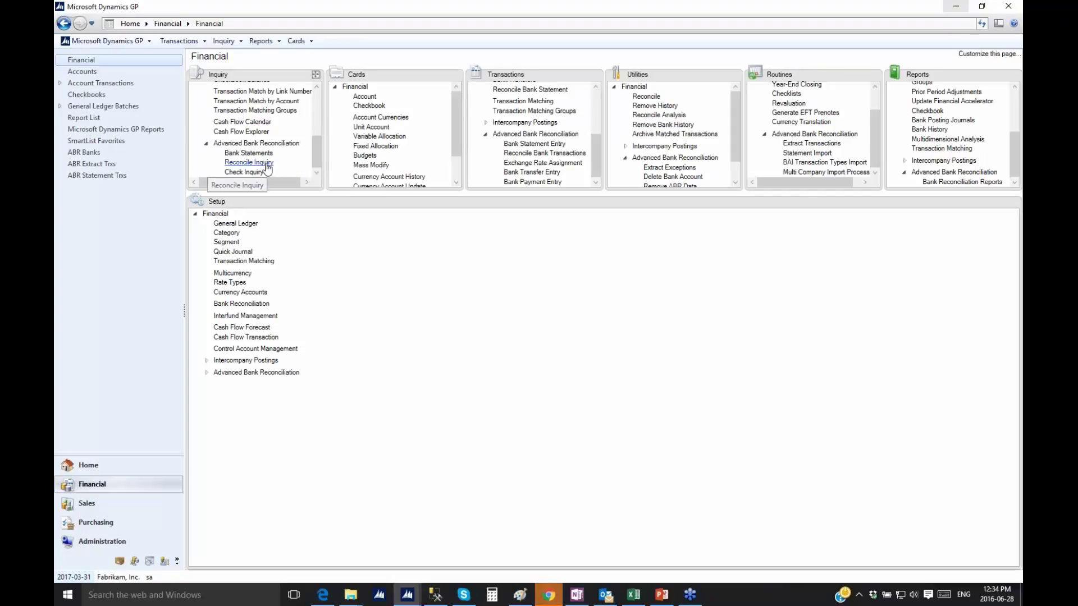
left_click(246, 173)
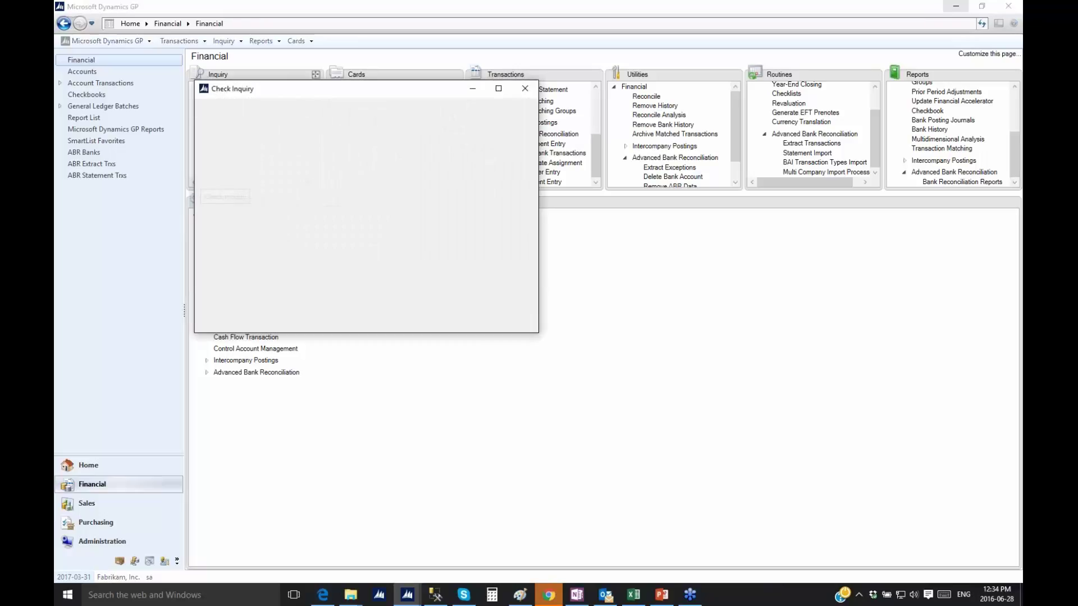
Search the check inquiry for document number 20040.
left_click_drag(366, 89, 466, 97)
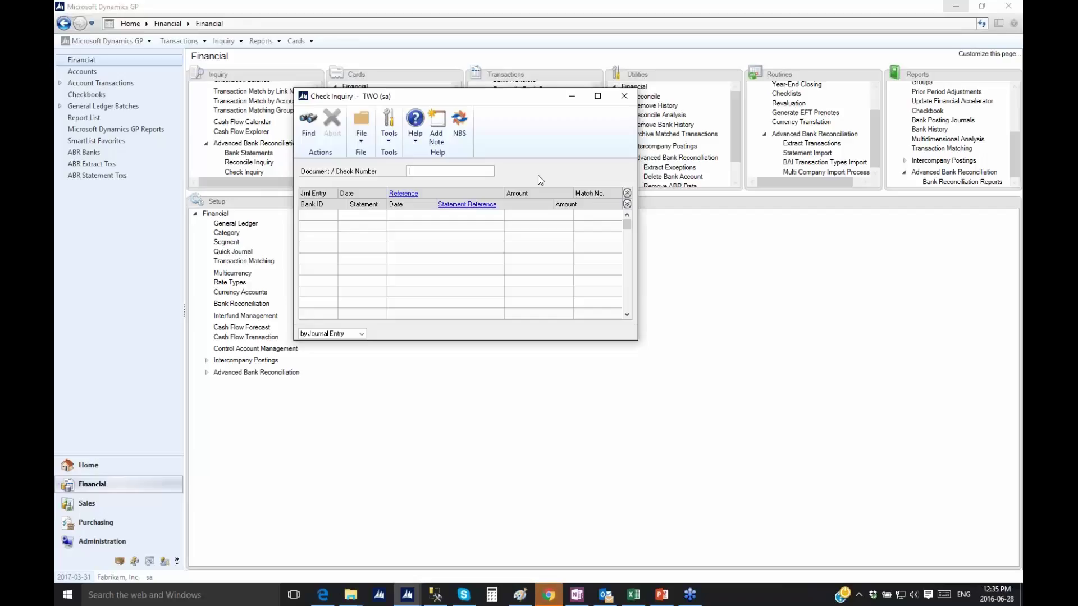
type("20040")
key("Tab")
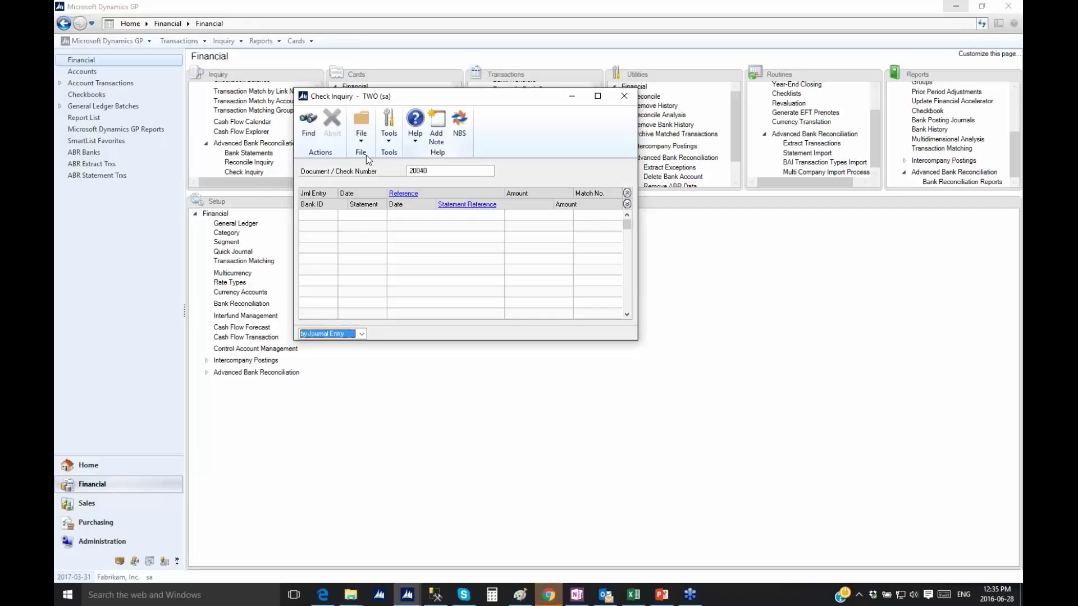
left_click(308, 128)
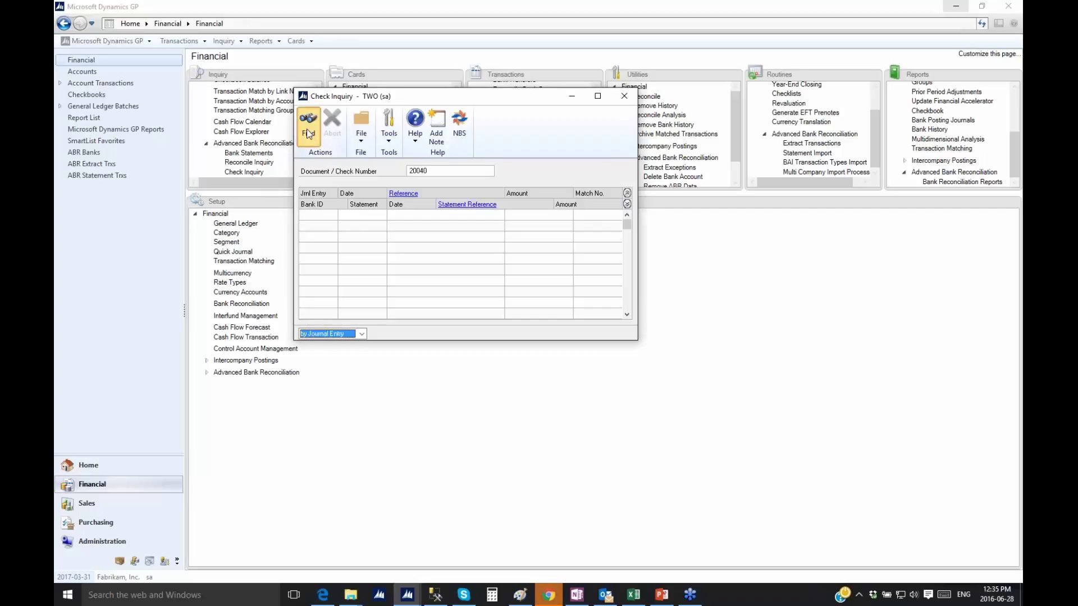
Search the check inquiry for document number 20024 and open the statement reference of the Computer Checks entry.
left_click(441, 170)
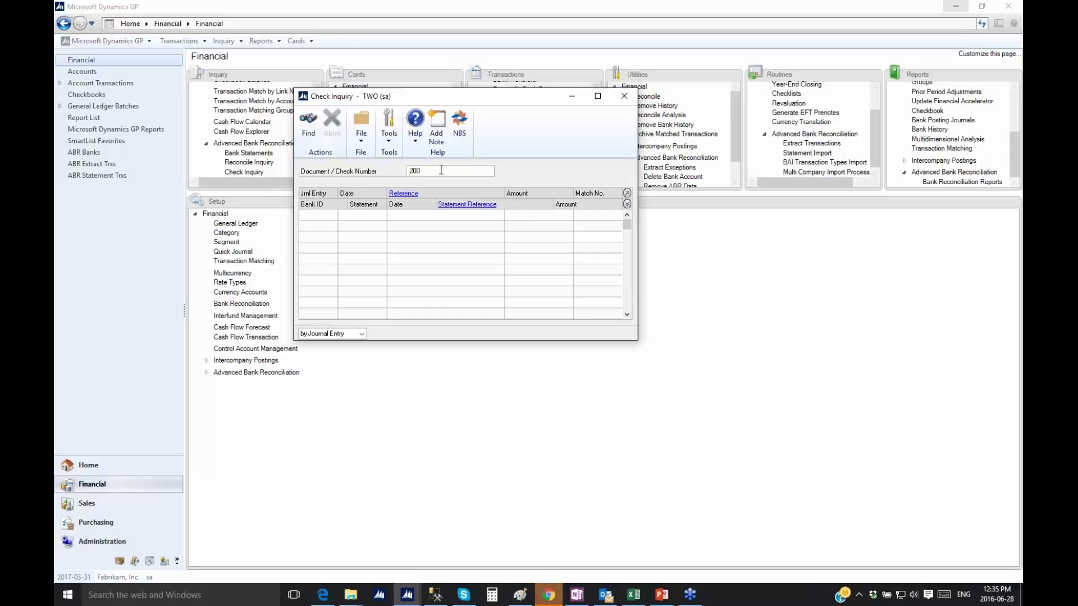
key("Tab")
left_click(308, 124)
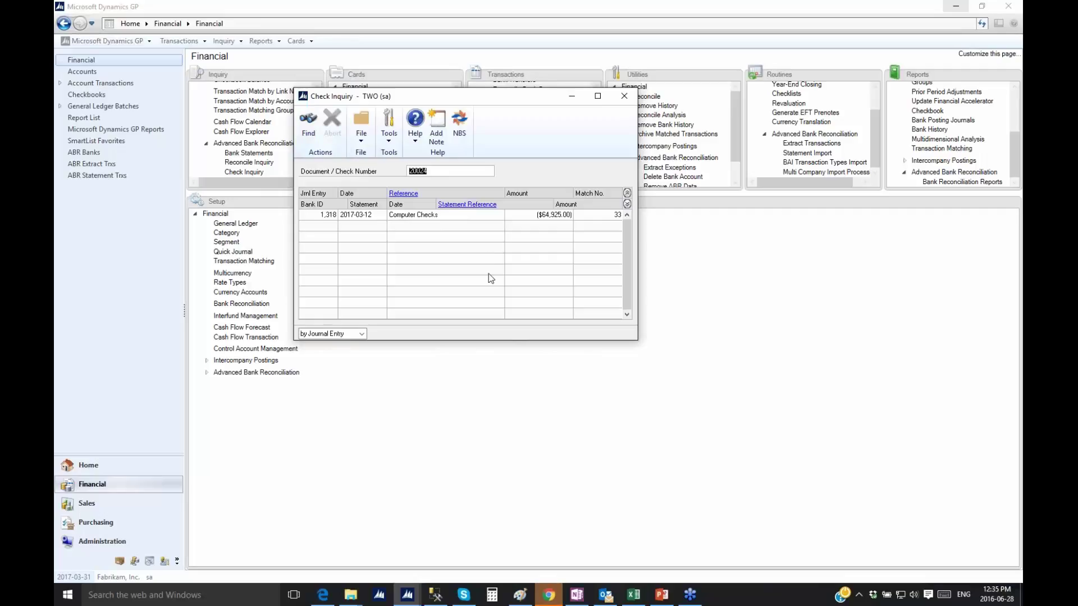
left_click(467, 216)
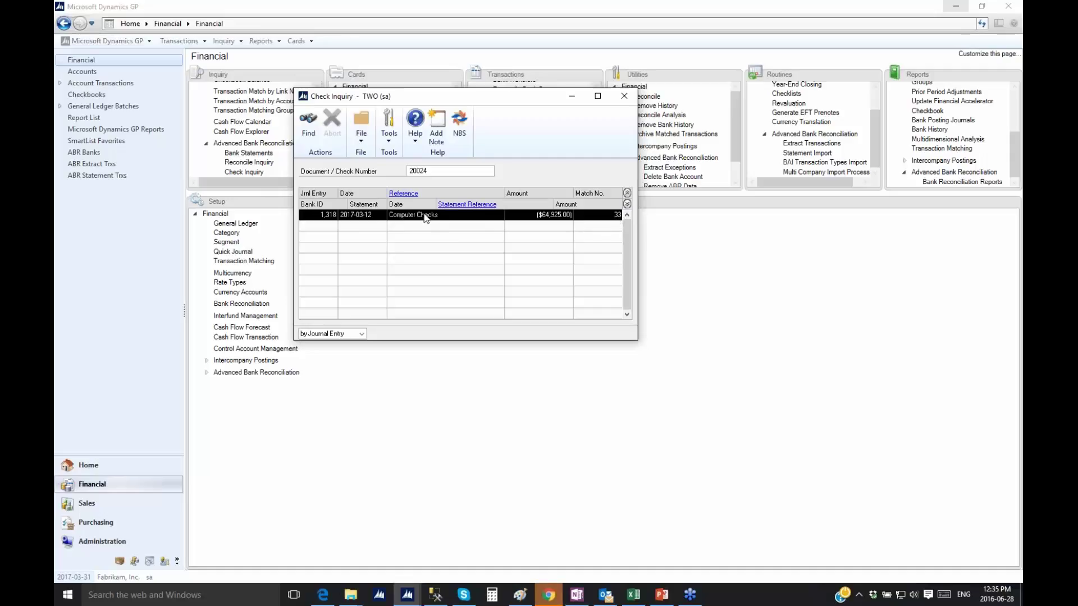
left_click(469, 205)
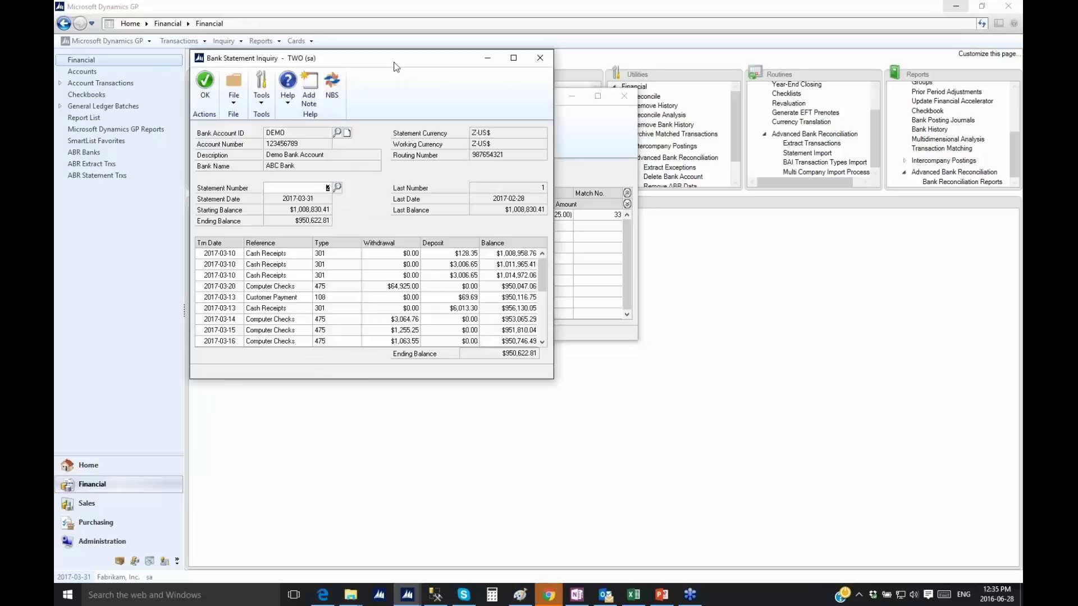
Locate the 2017-03-20 Computer Checks withdrawal of $64,925.00 in the bank statement, and close both inquiry windows.
left_click_drag(395, 63, 726, 81)
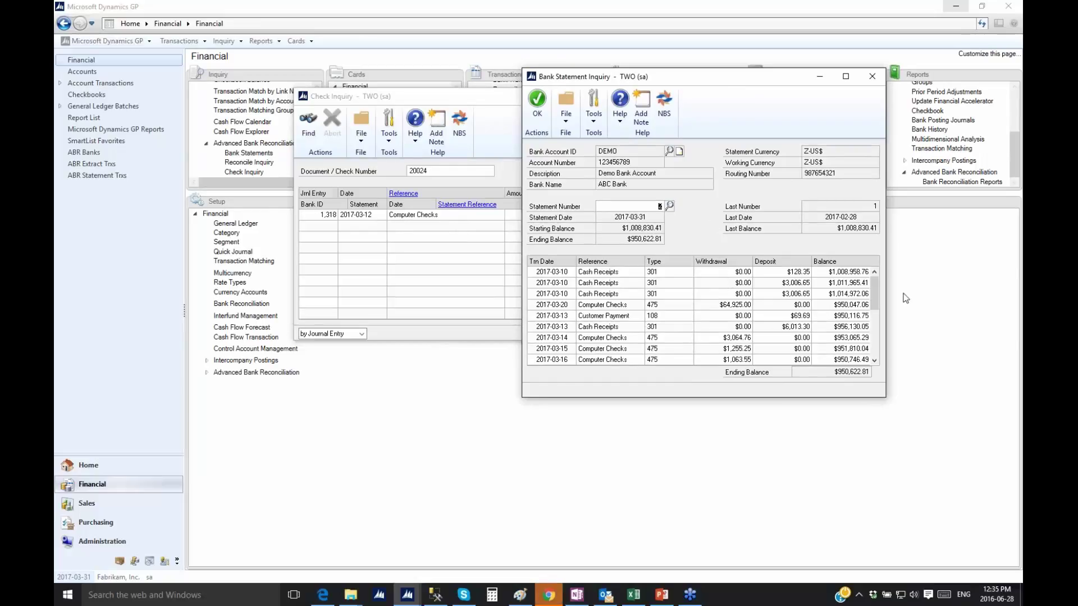
scroll(877, 301, "down", 2)
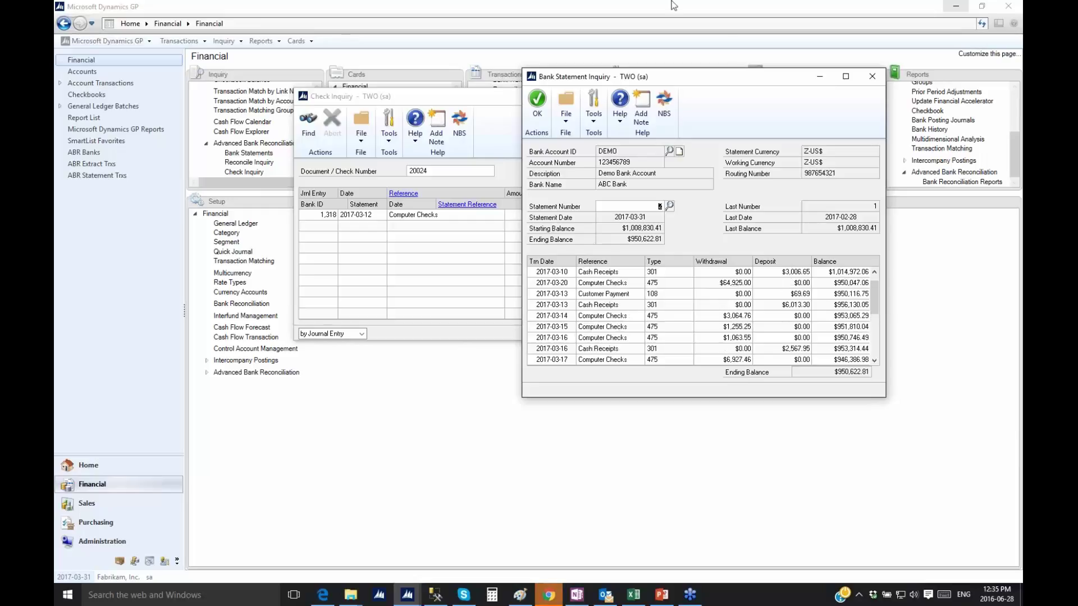
left_click_drag(723, 75, 700, 104)
left_click(685, 306)
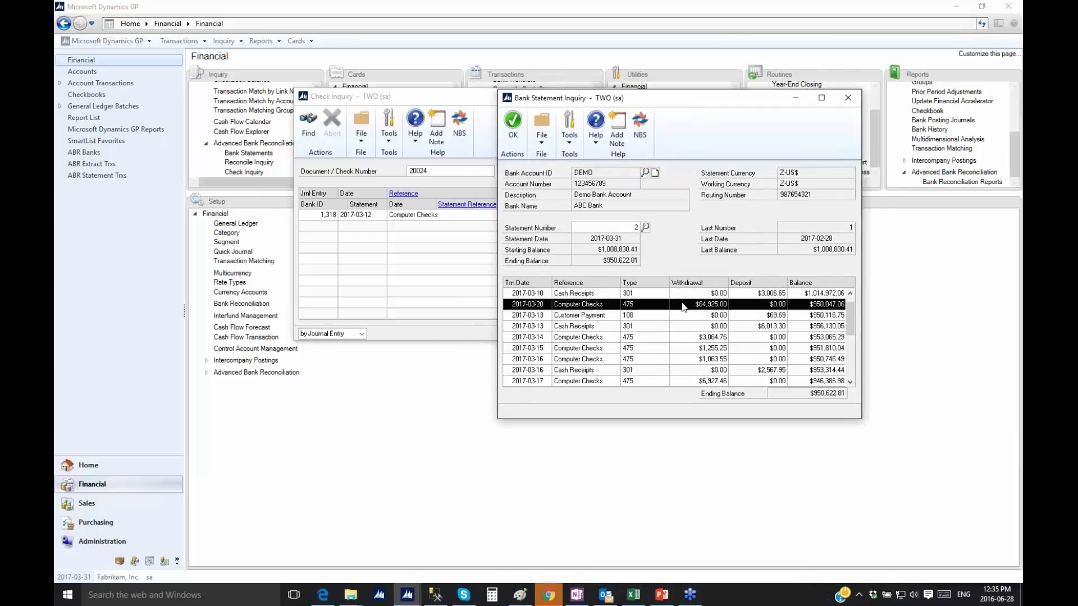
left_click(848, 98)
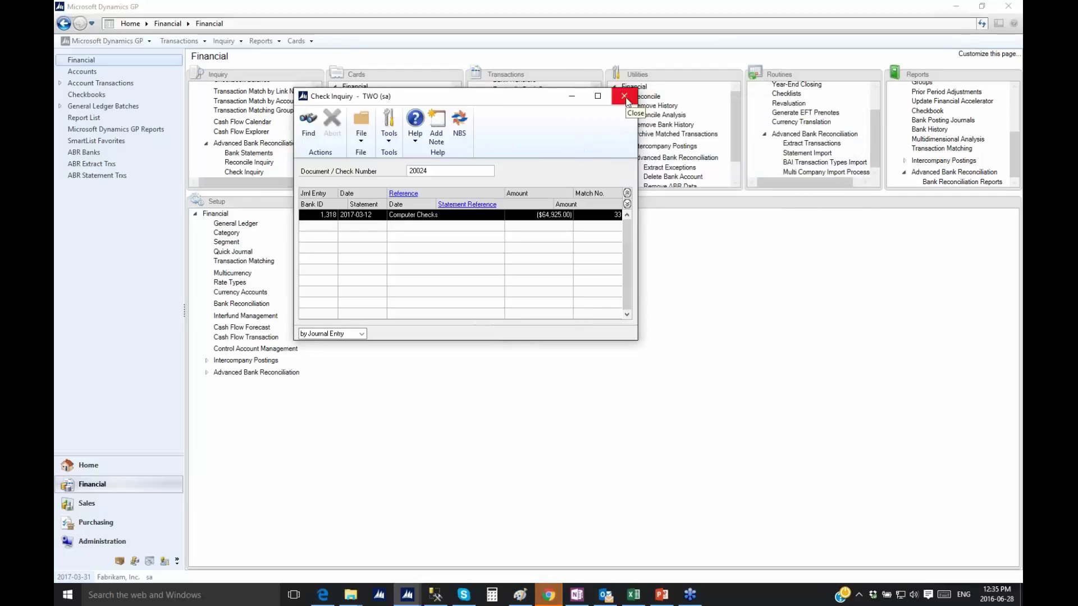
left_click(625, 97)
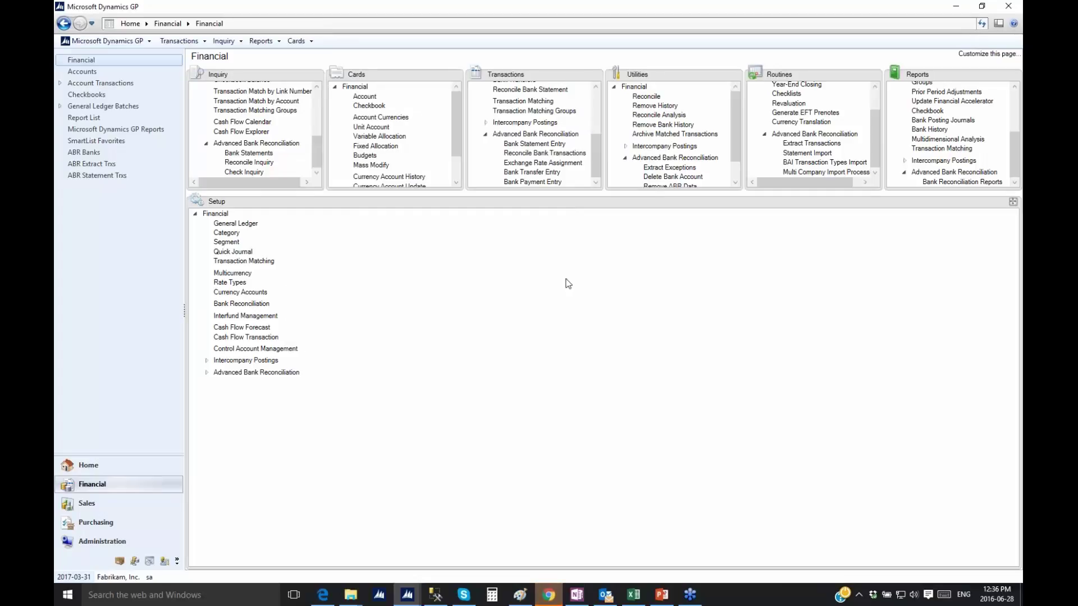
Switch to the PowerPoint webinar slides and bring up slide 8 with the client testimonial.
left_click(662, 594)
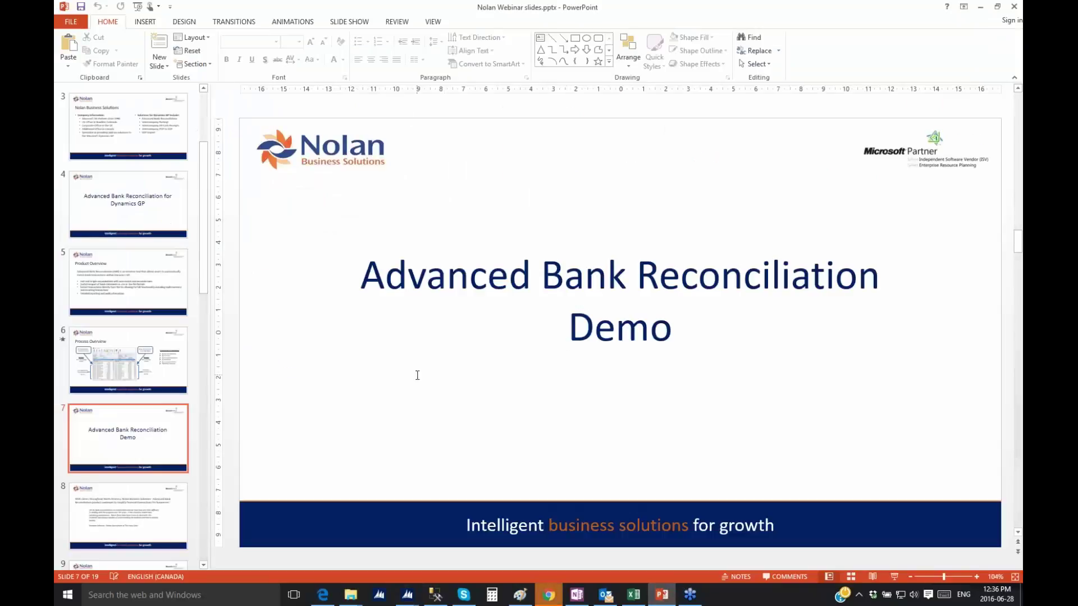
left_click(94, 522)
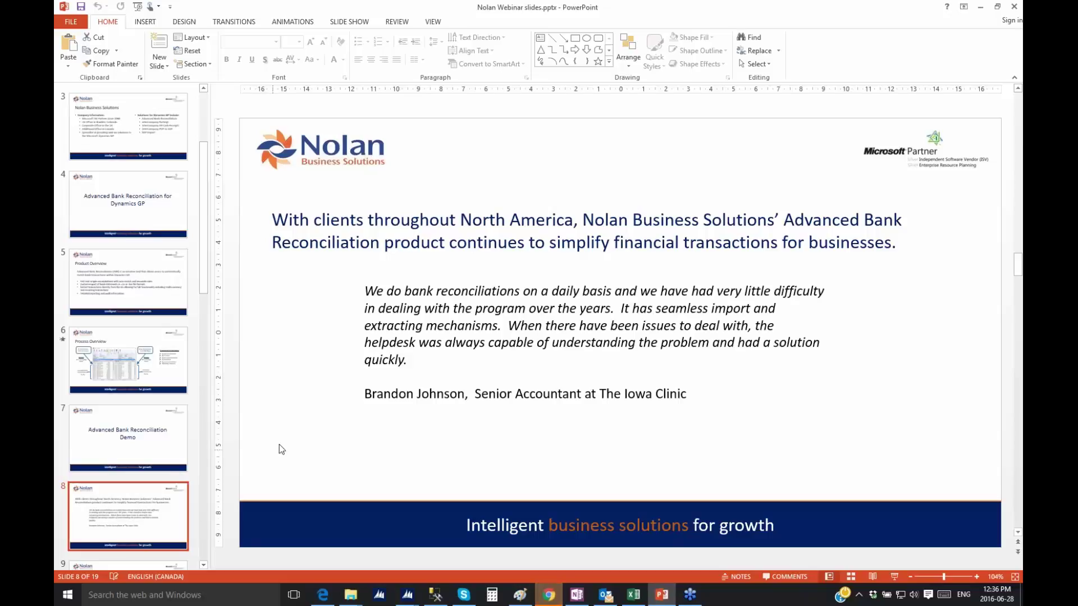
scroll(282, 443, "down", 2)
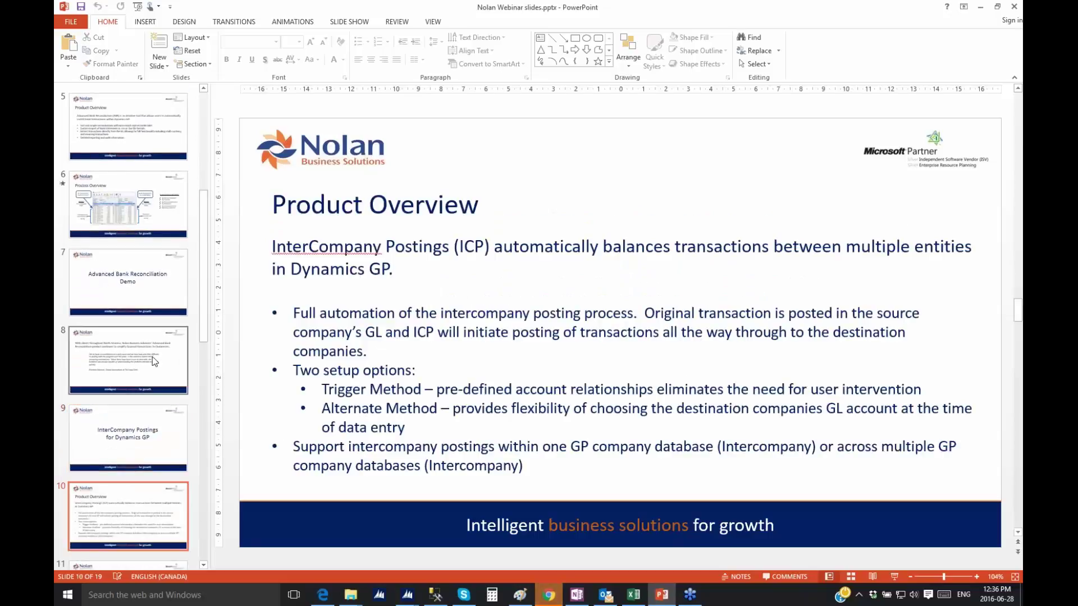
left_click(152, 358)
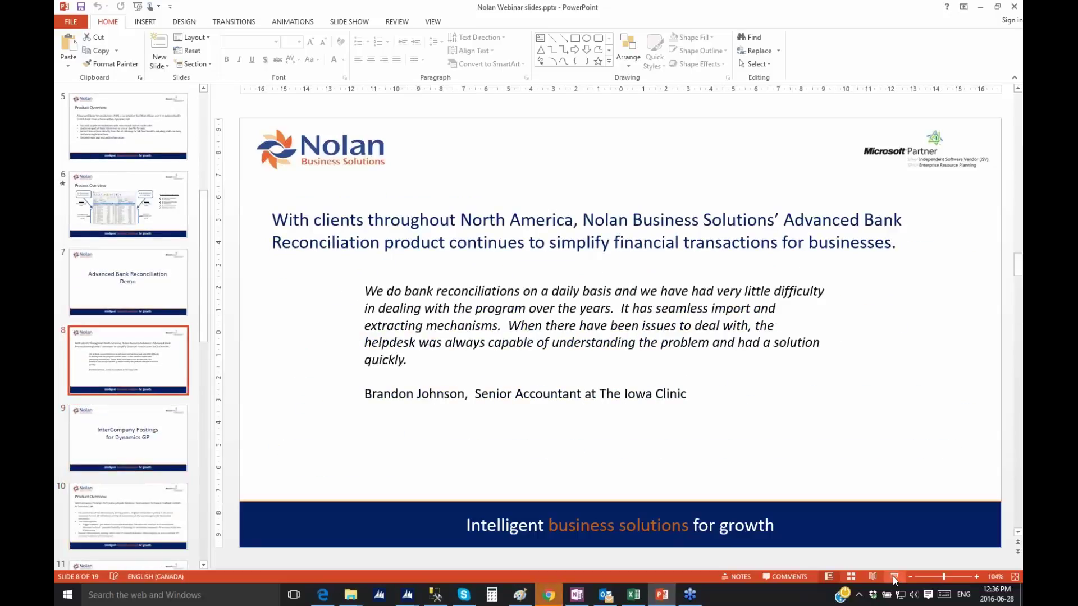
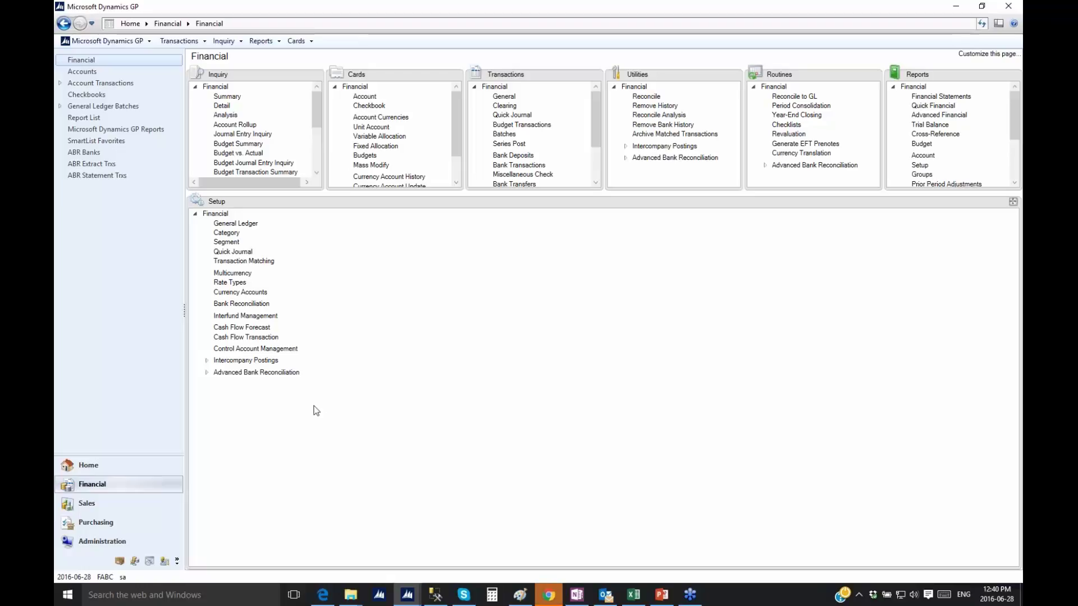
Open the Intercompany Postings Accounts Setup, display its account relationships, examine trigger account 000-6181-10, and close the window.
left_click(273, 361)
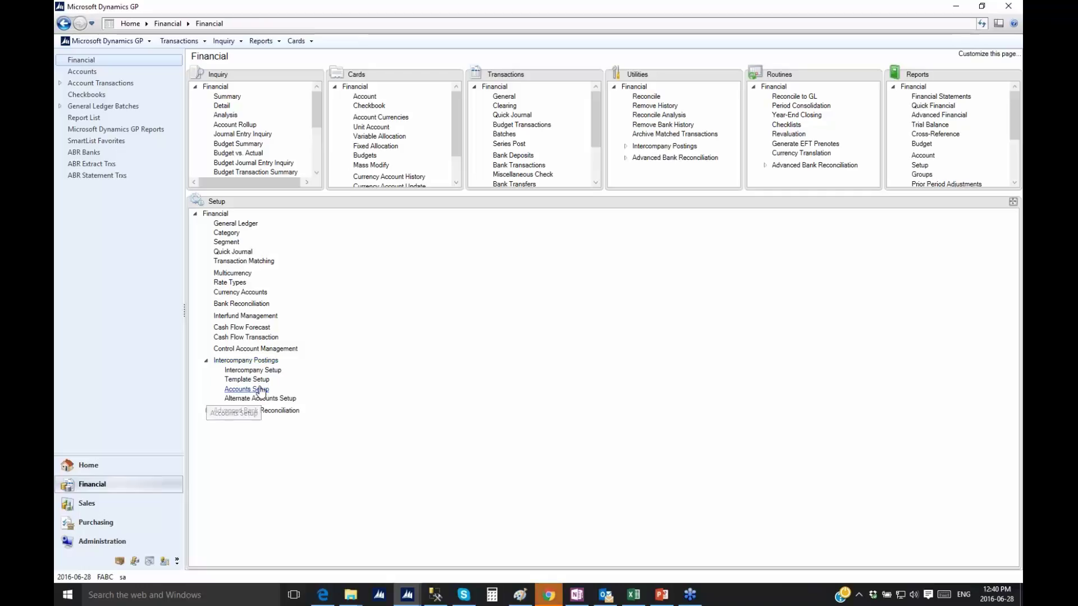
left_click(260, 391)
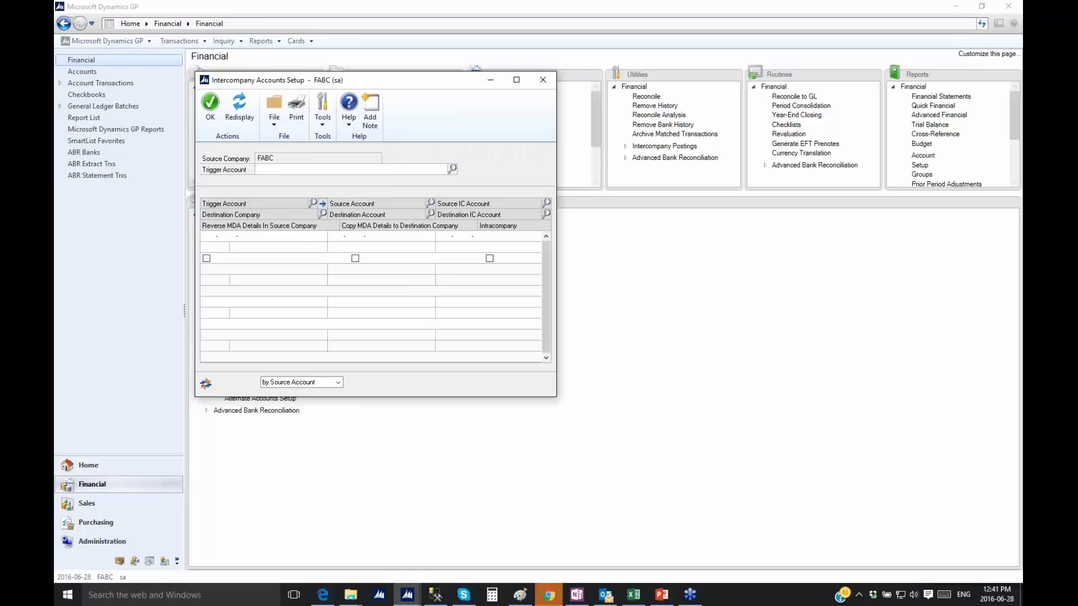
left_click(239, 107)
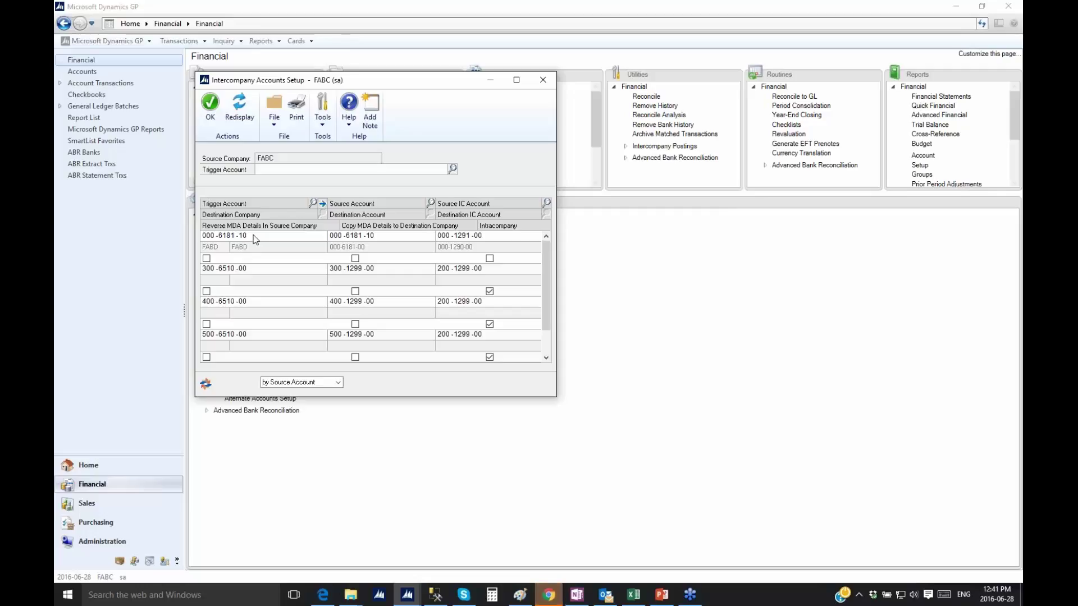
double_click(220, 236)
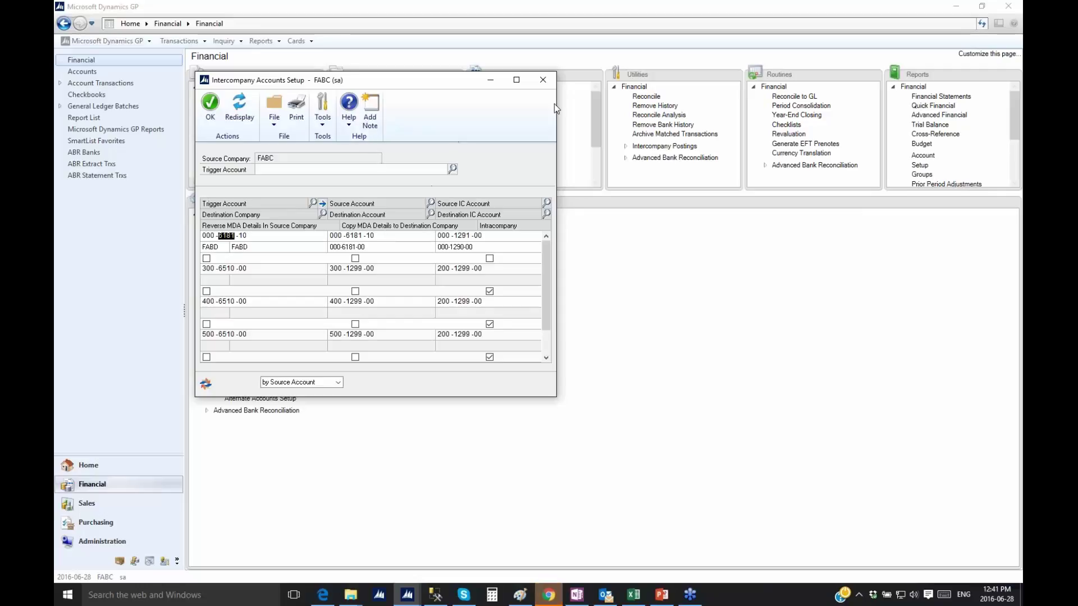
left_click(542, 90)
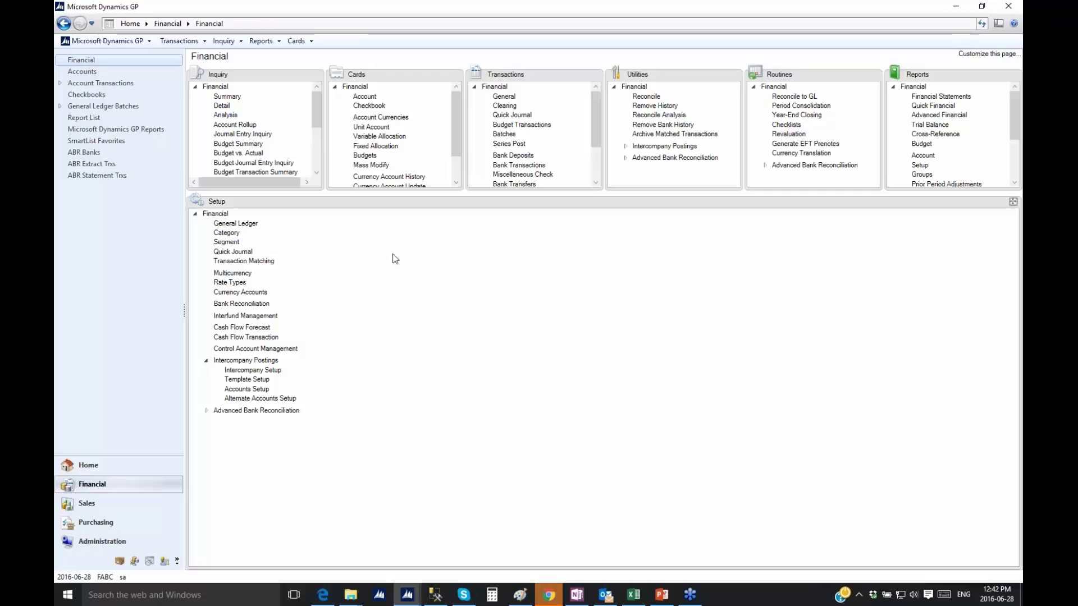
Start a payables invoice in the Purchasing area's Transaction Entry for vendor ALLENSON0001.
left_click(94, 522)
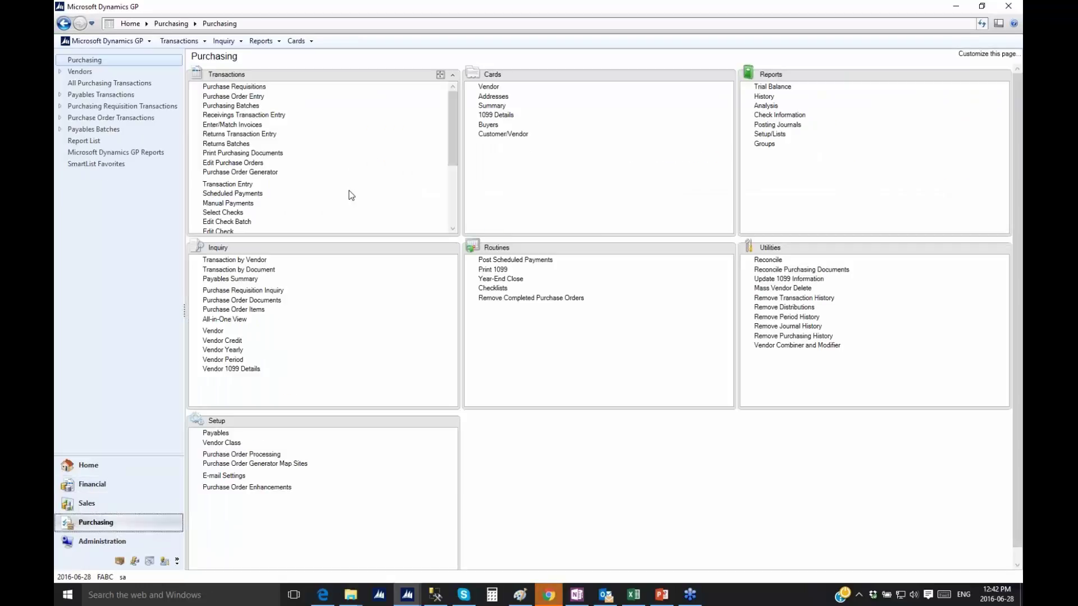
left_click(235, 185)
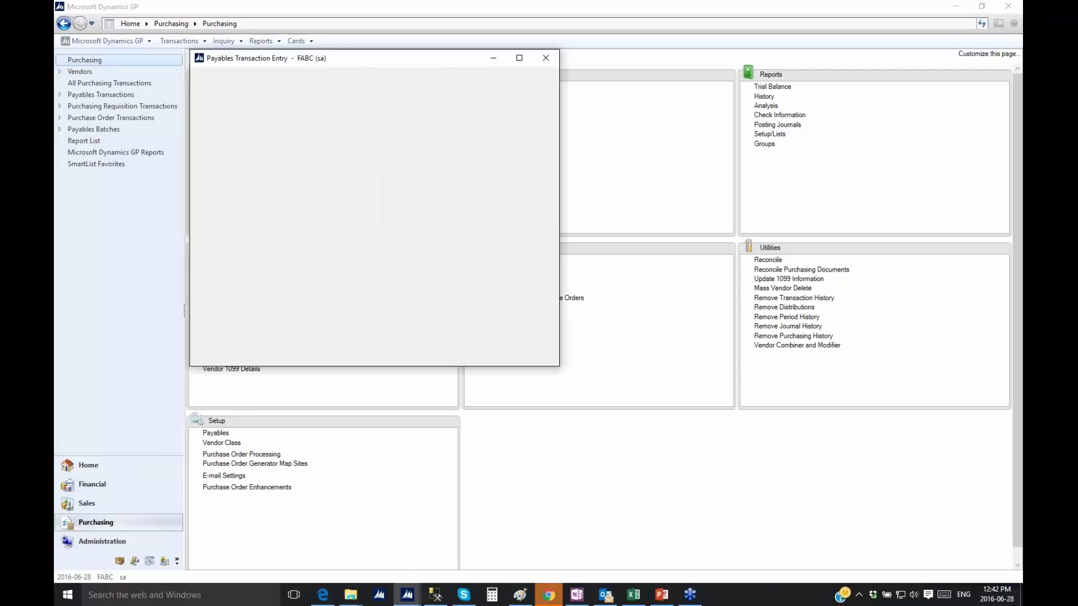
left_click_drag(388, 55, 419, 89)
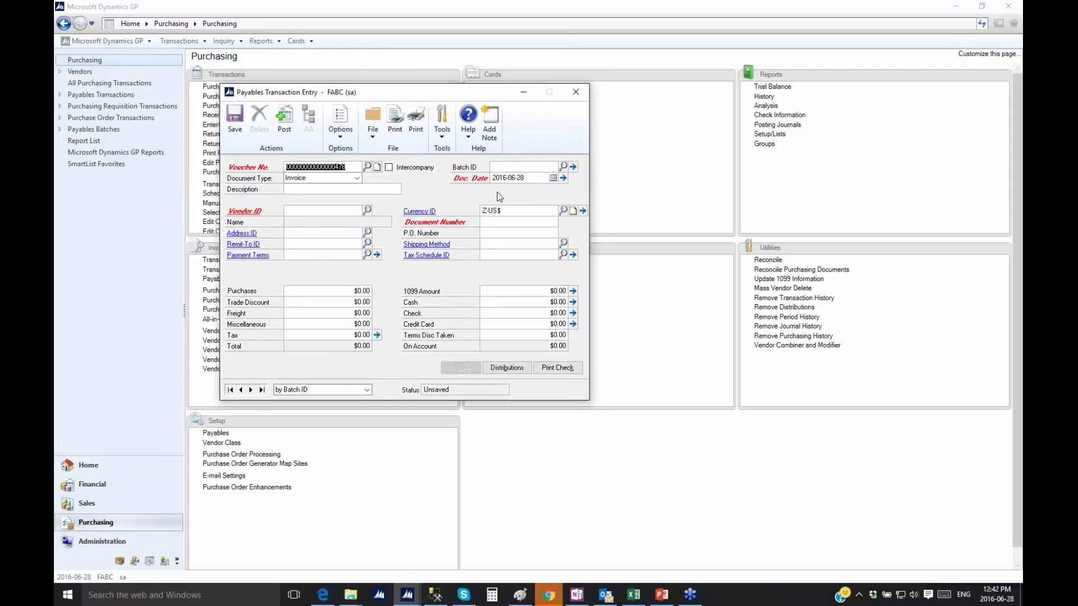
left_click(543, 179)
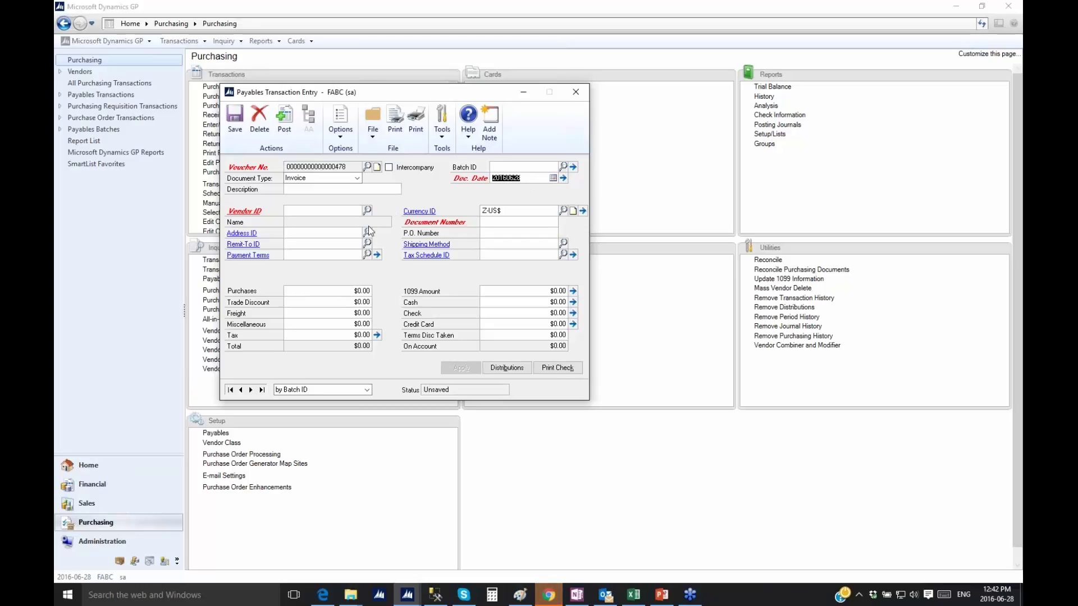
left_click(368, 211)
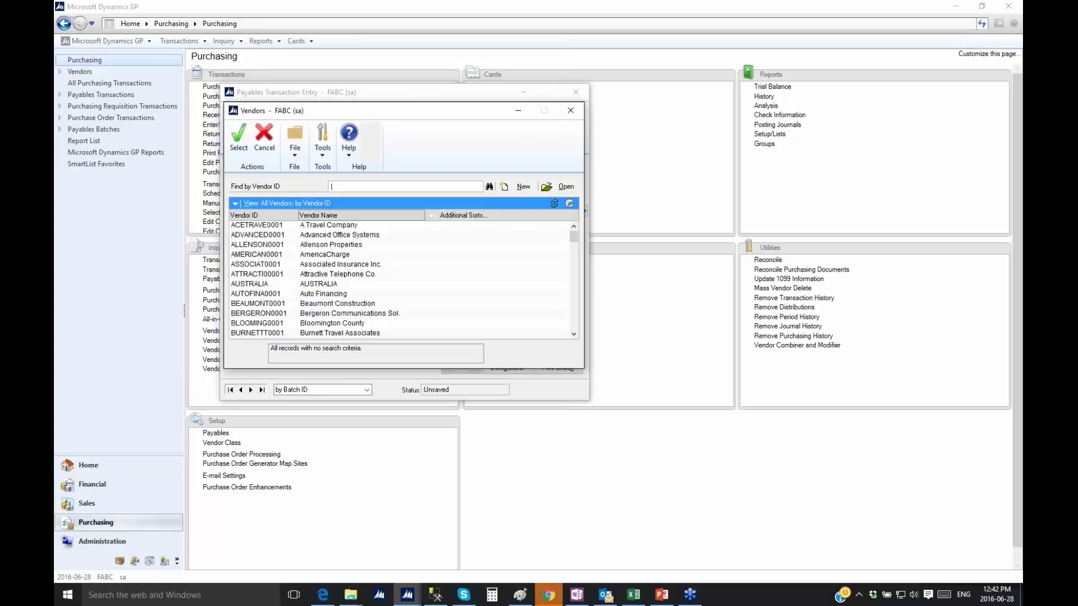
double_click(365, 245)
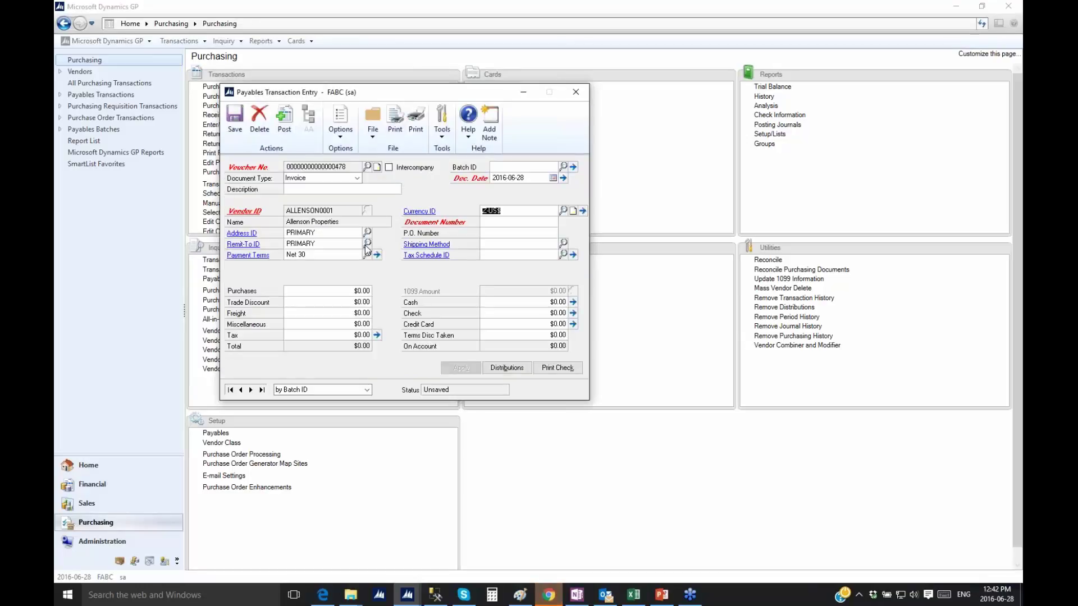
Enter document number 9078958 and a purchases amount of $1,600.00 on the invoice.
key("Tab")
type("9078958")
key("Tab")
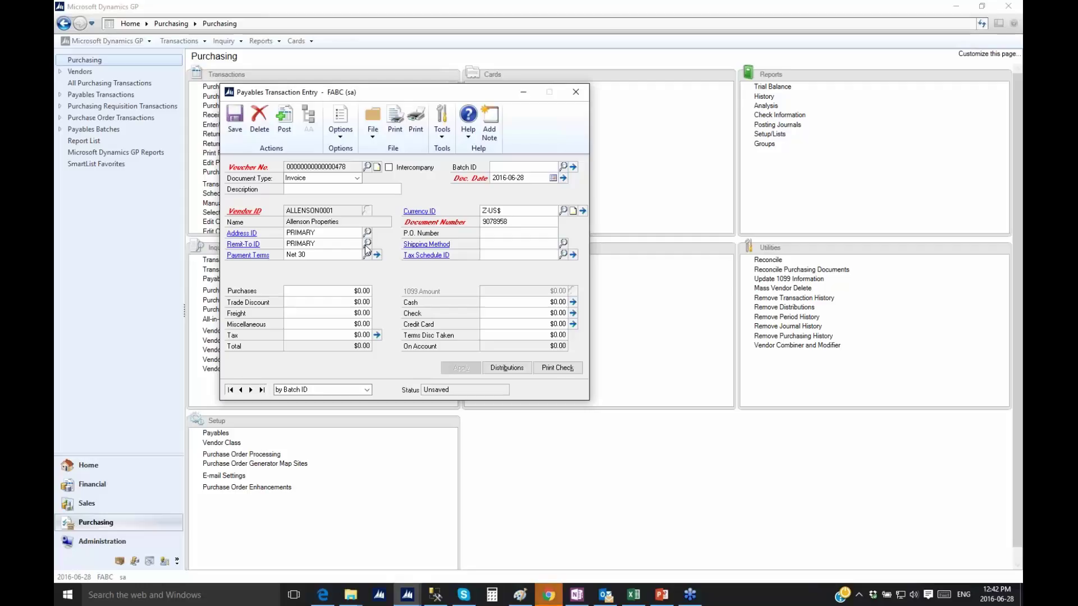
key("Tab")
left_click(339, 290)
type("1560000")
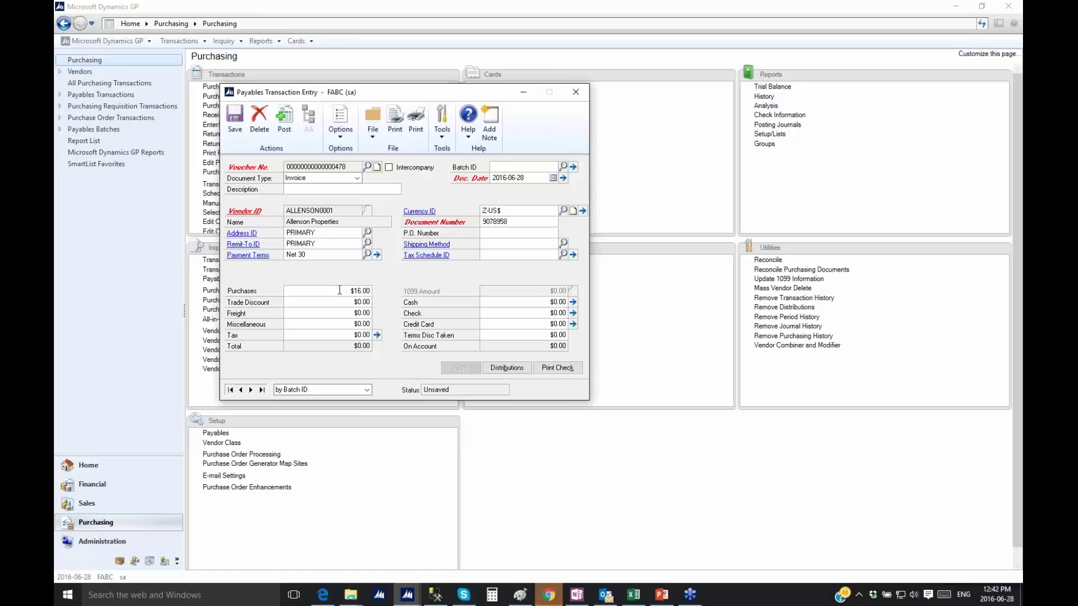
key("Tab")
Open the invoice's distributions and set the debit for purchases account 000-6181-00 to $1,000.00.
left_click(508, 369)
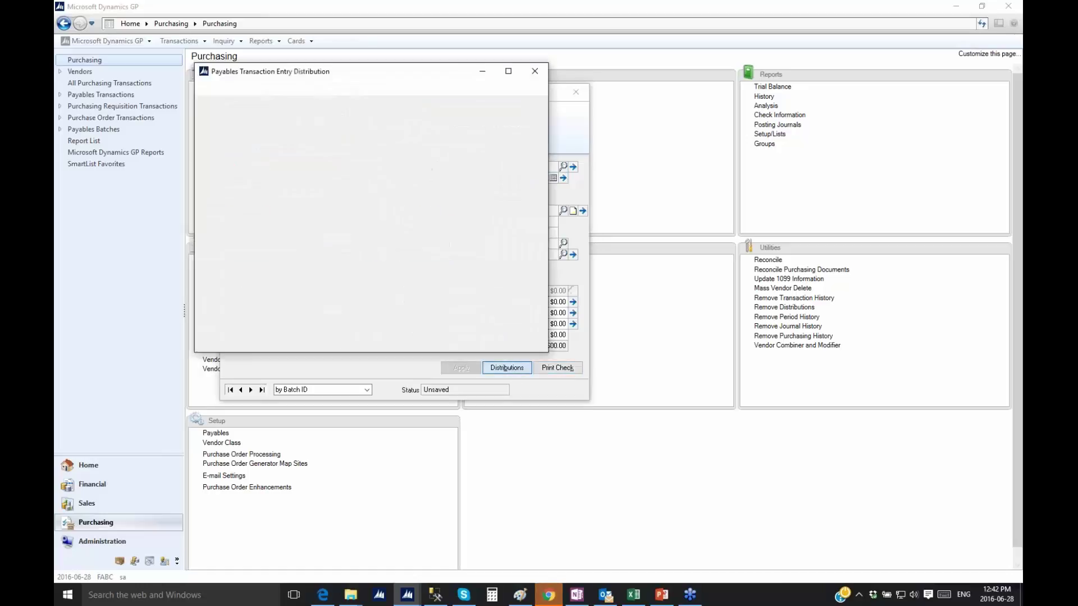
left_click_drag(418, 77, 611, 134)
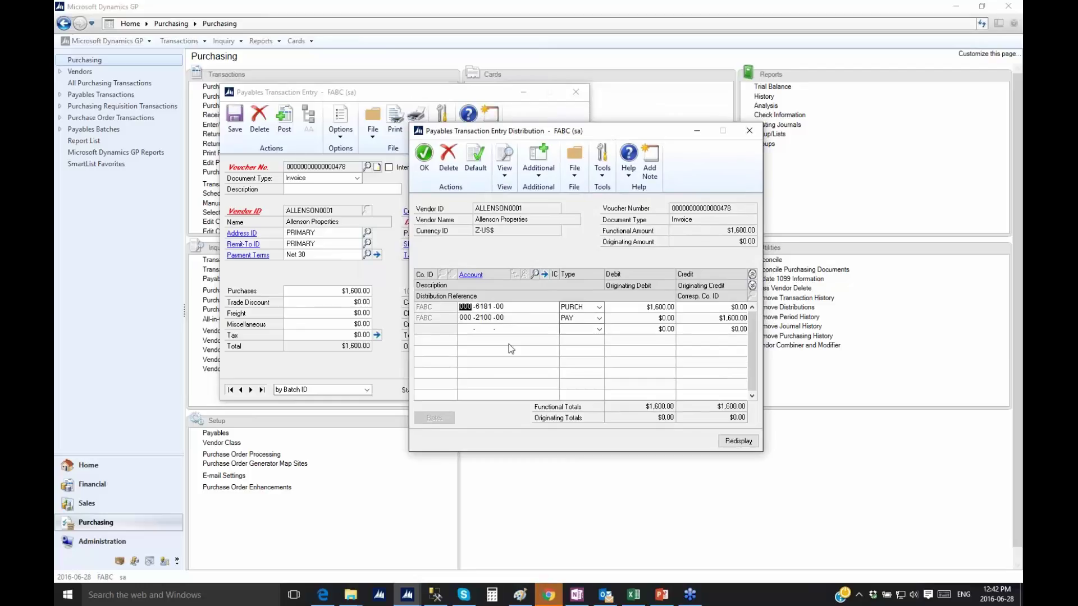
key("Tab")
key("Tab")
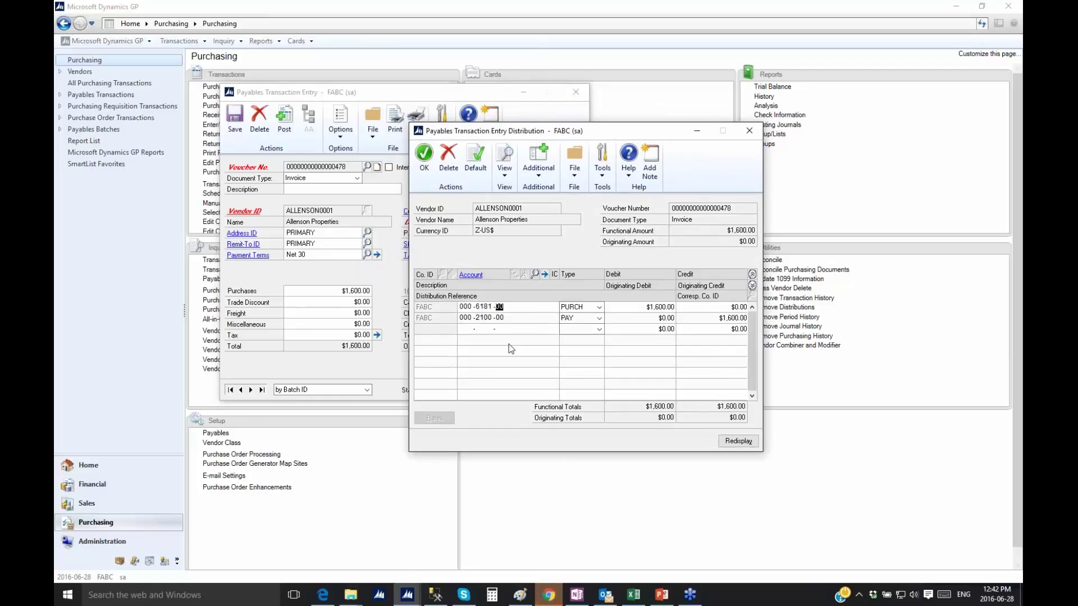
left_click(500, 308)
double_click(499, 307)
key("Tab")
key("Tab")
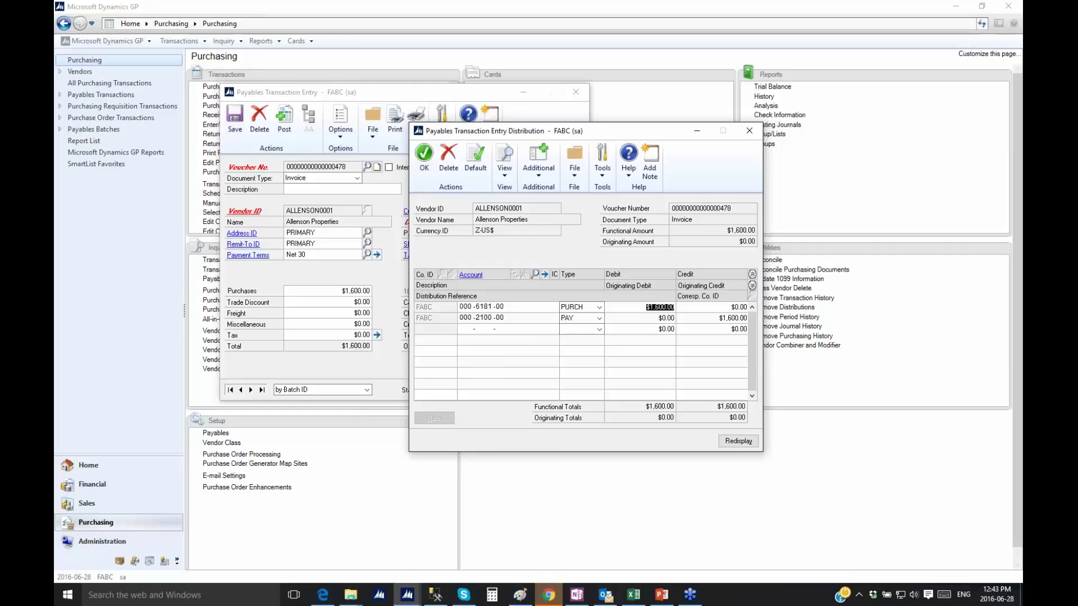
type("1,00")
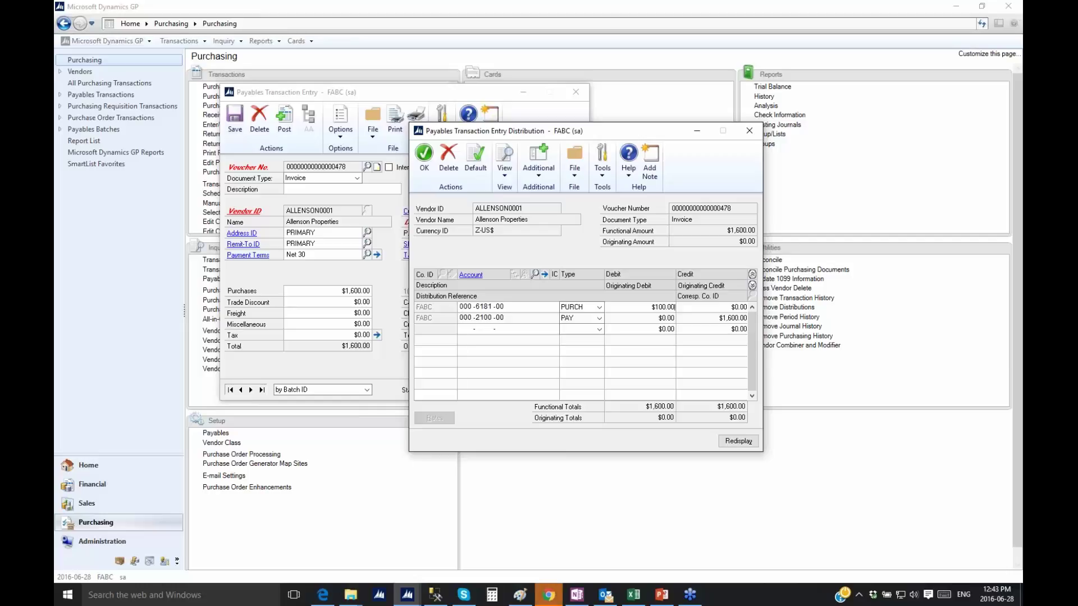
type("0")
Add a PURCH distribution line for account 000-6181-10 with a debit of $600.00.
key("Tab")
key("Tab")
key("Tab")
key("Tab")
key("Tab")
key("Tab")
key("Tab")
key("Tab")
type("000 -6181 -")
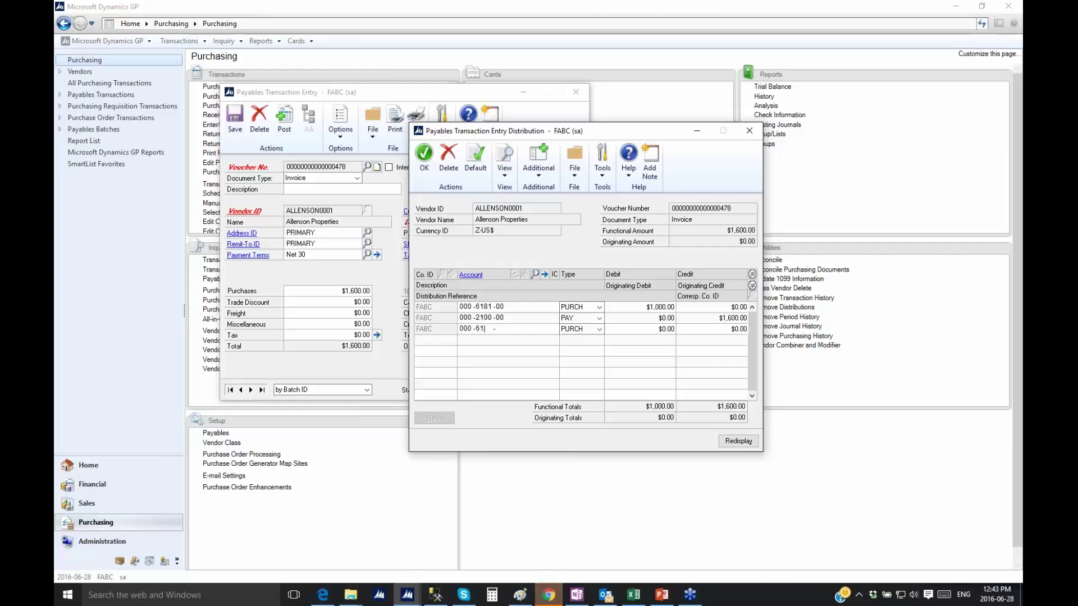
type("10")
key("Tab")
key("Tab")
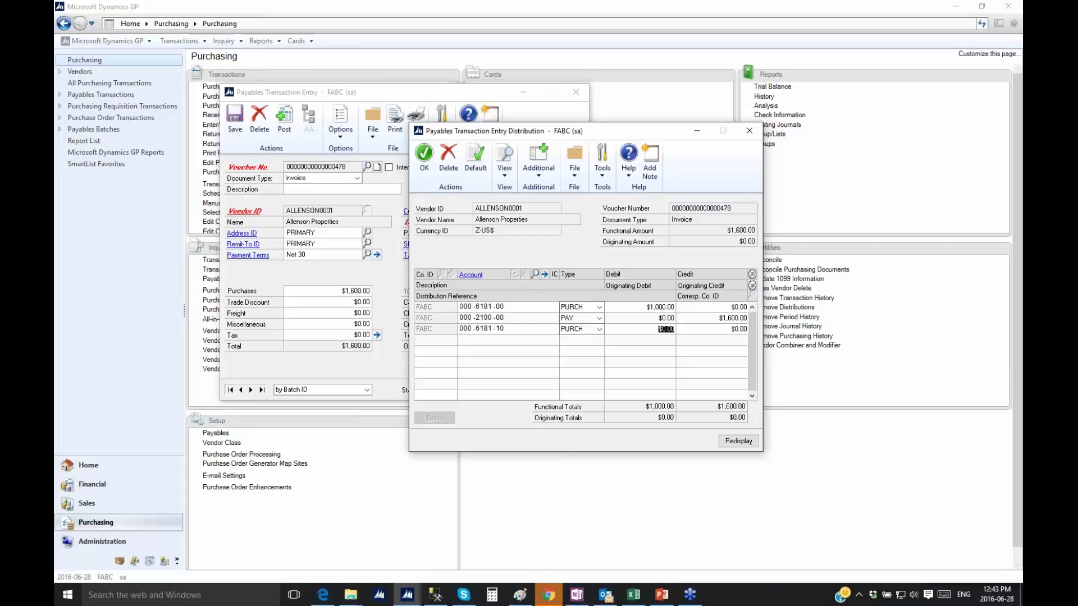
type("600.00")
key("Tab")
Expand the distribution lines to show account descriptions, accept them, then post the invoice and close its entry window.
left_click(753, 285)
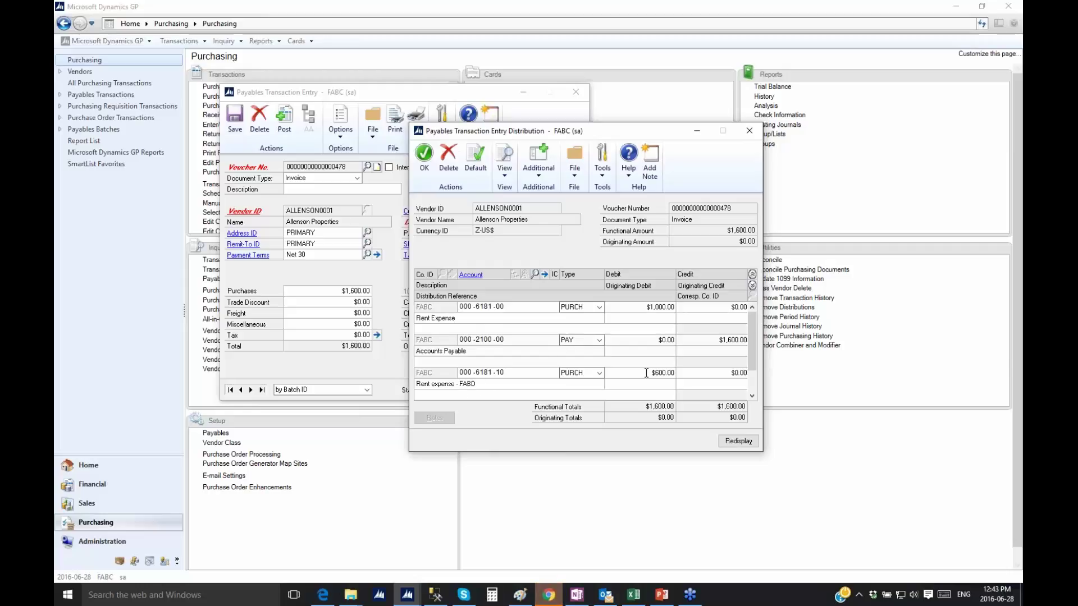
left_click(424, 155)
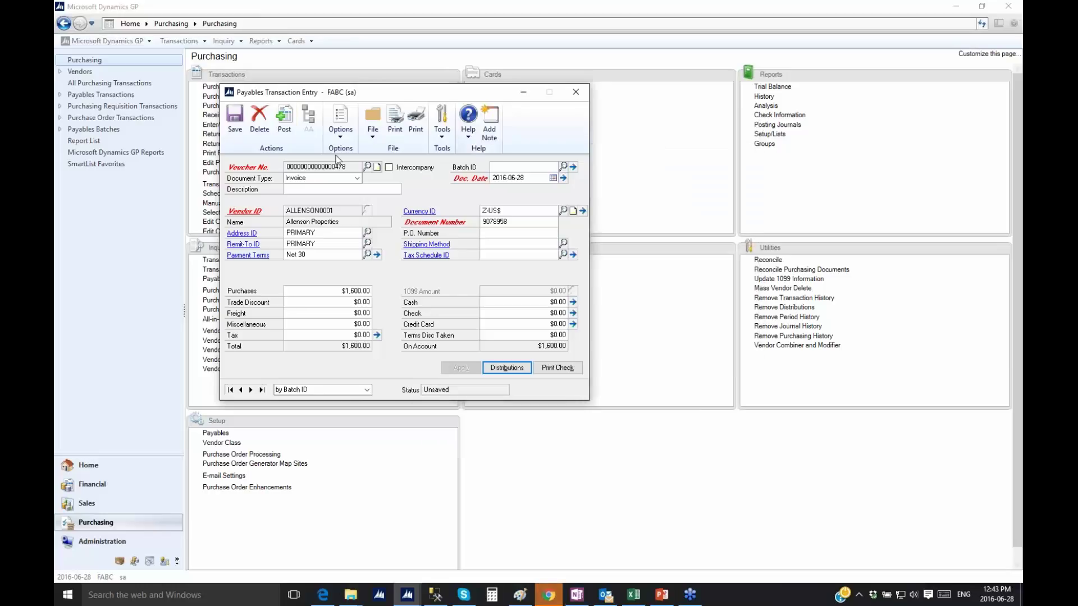
left_click(284, 119)
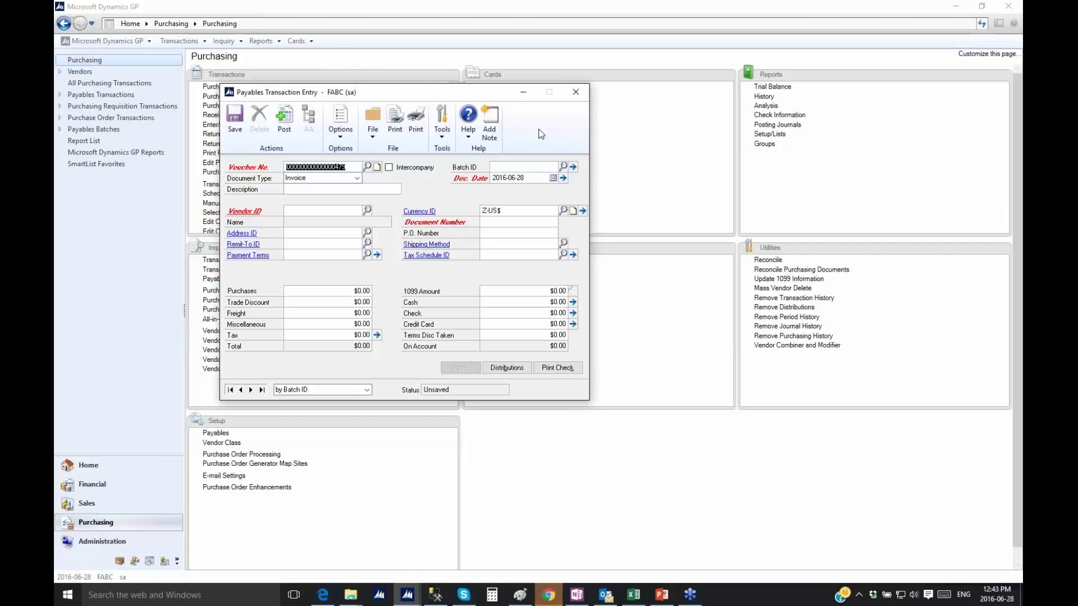
left_click(576, 91)
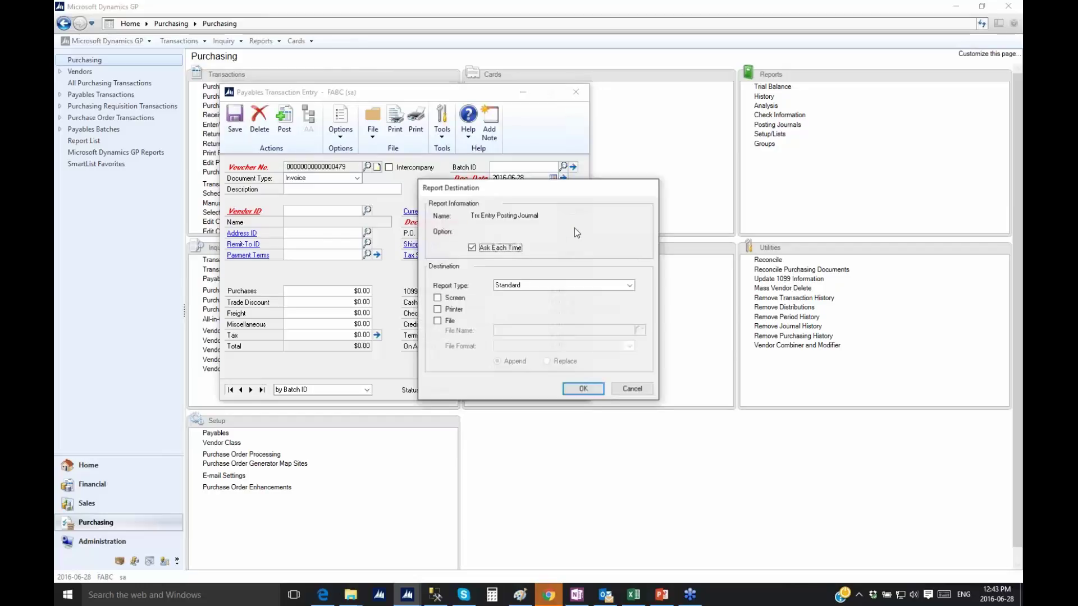
Send the Trx Entry Posting Journal to the screen, cancel the remaining report prompts, review its general ledger distributions, and close it.
left_click(456, 299)
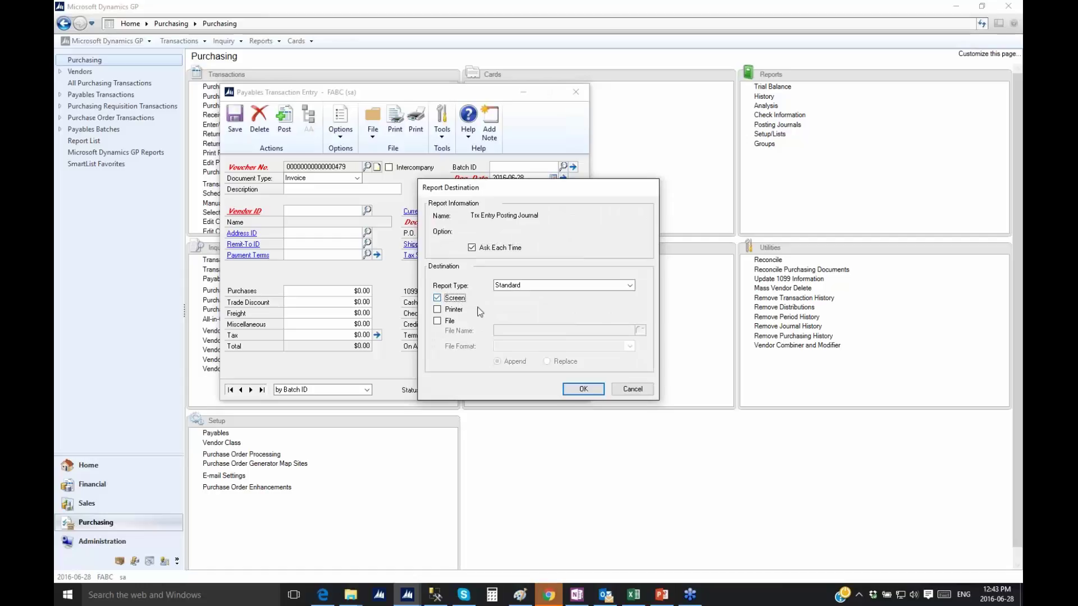
left_click(589, 394)
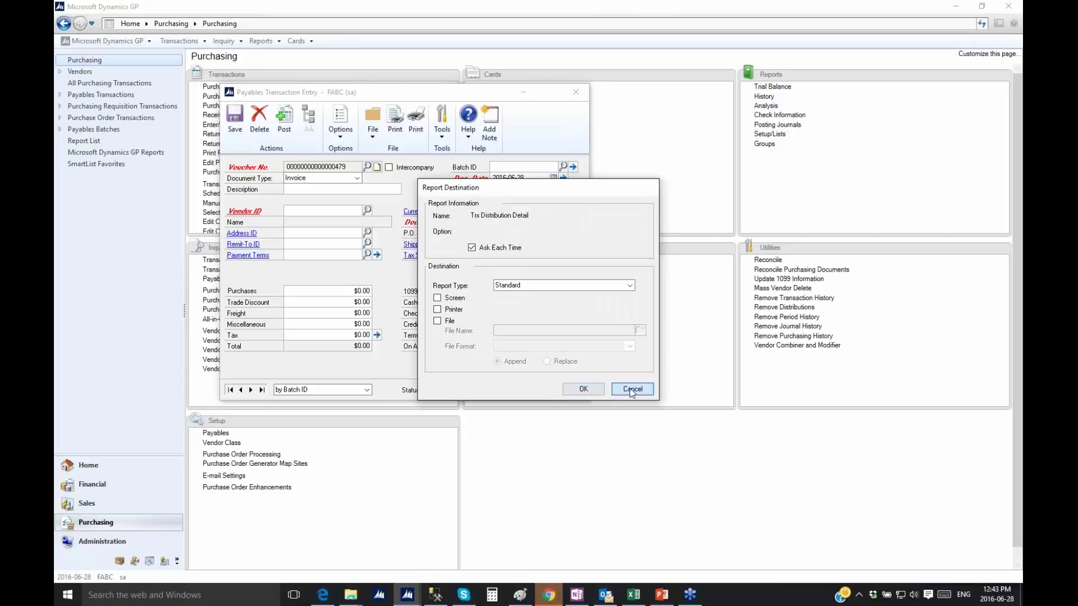
left_click(633, 389)
left_click(632, 389)
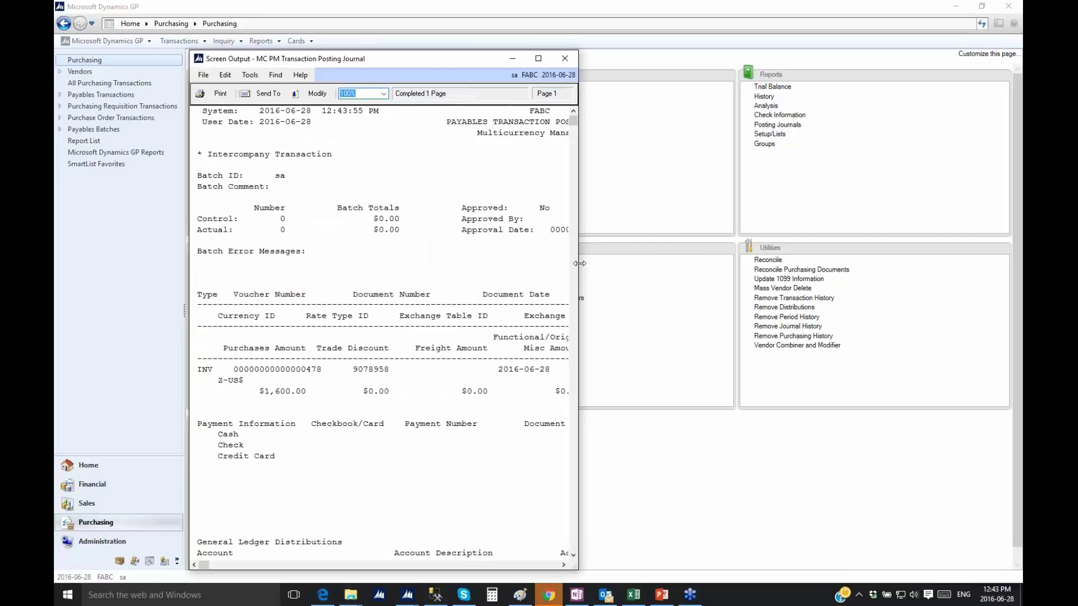
left_click_drag(578, 260, 924, 270)
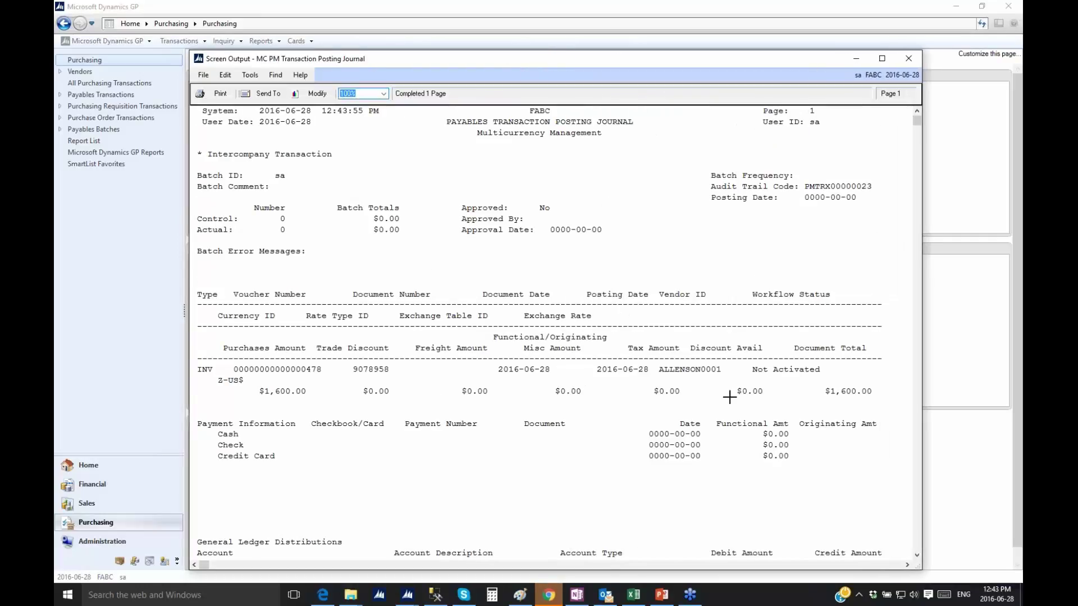
scroll(726, 387, "down", 8)
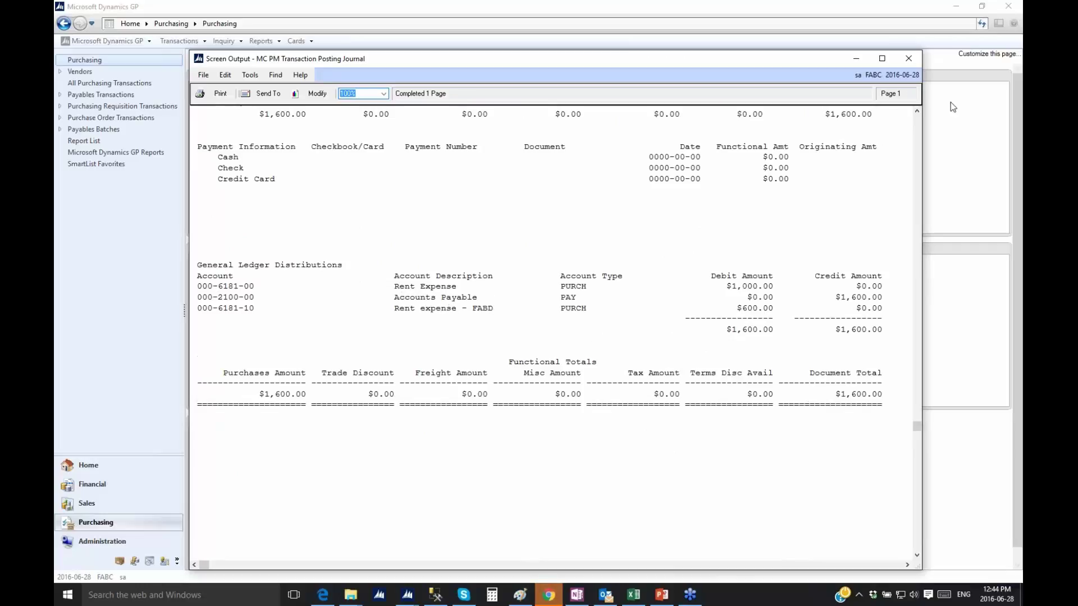
left_click(910, 58)
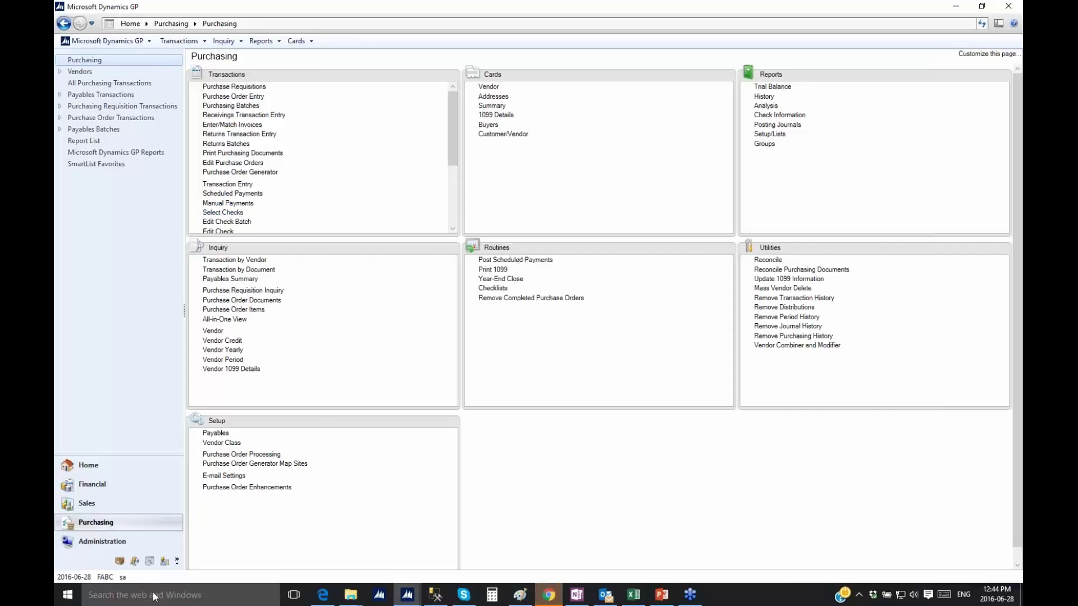
Mark batch PMTRX00000023 in the Financial area's Series Post and post it.
left_click(91, 484)
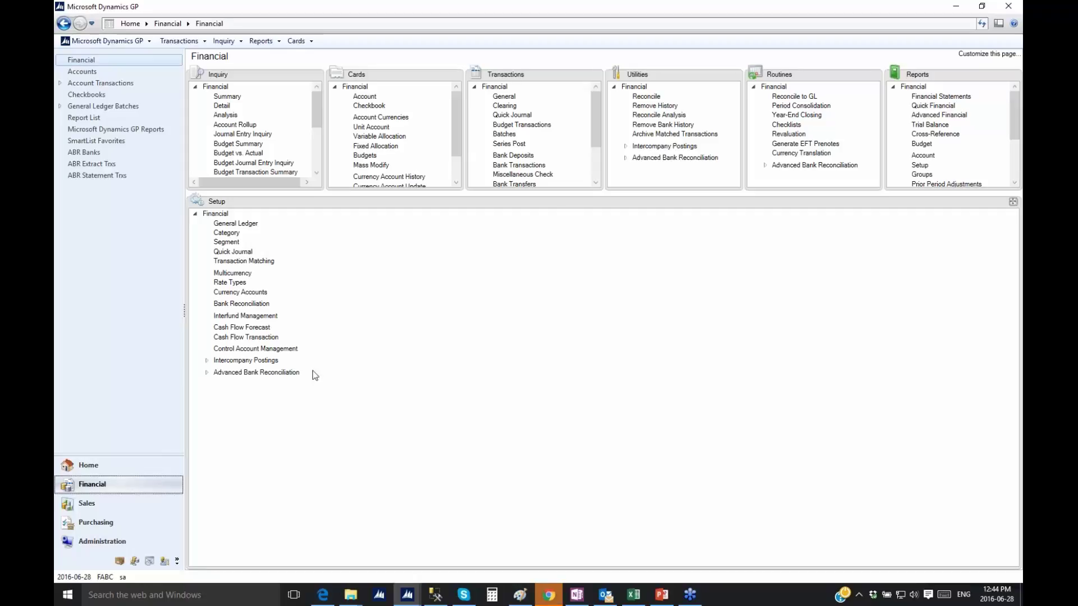
left_click(510, 144)
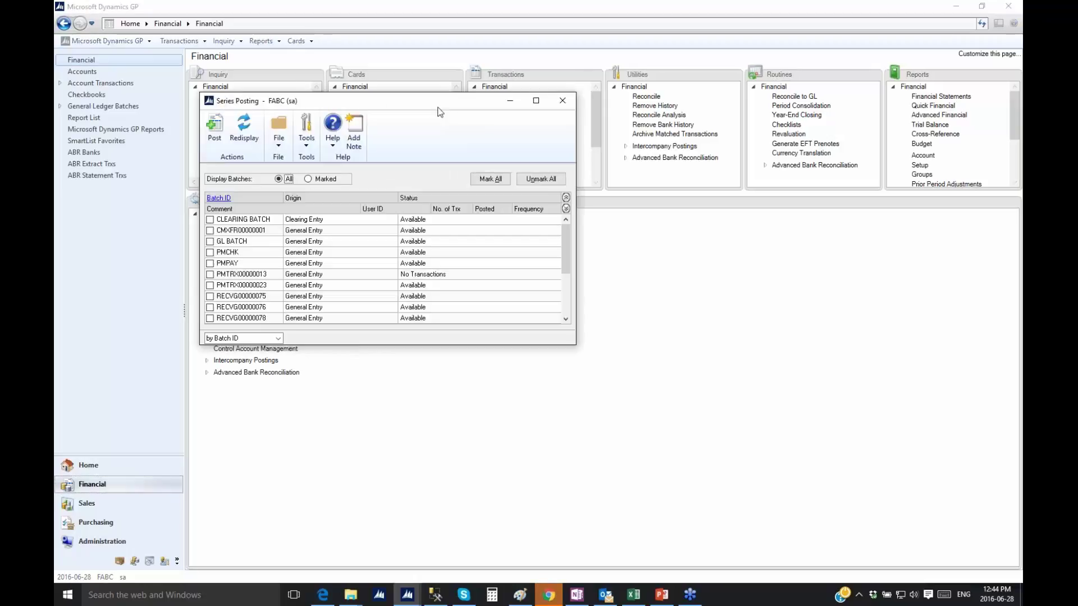
left_click_drag(422, 103, 504, 151)
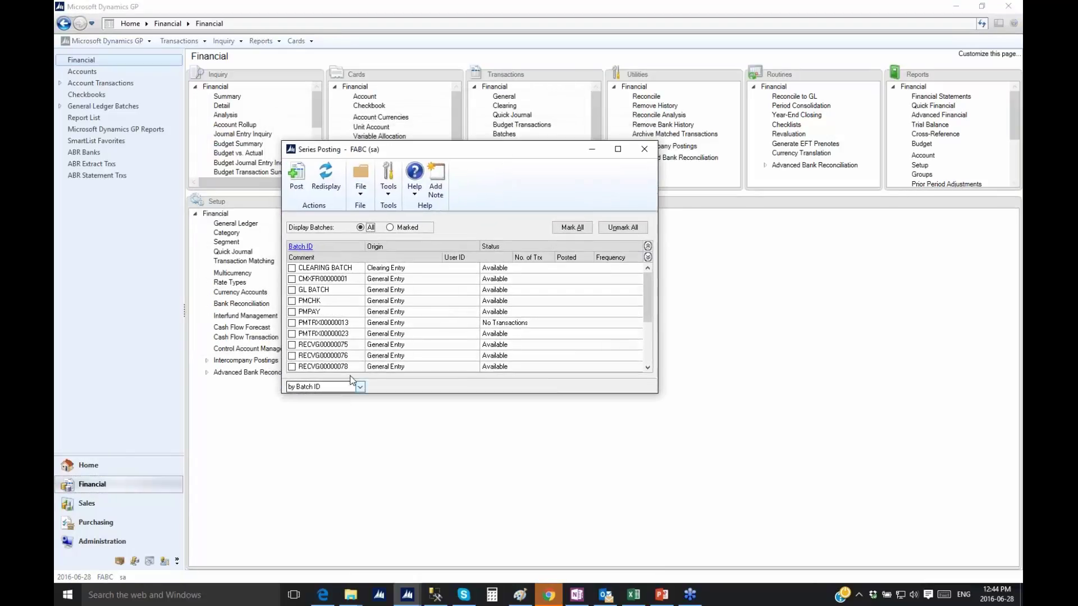
left_click(292, 334)
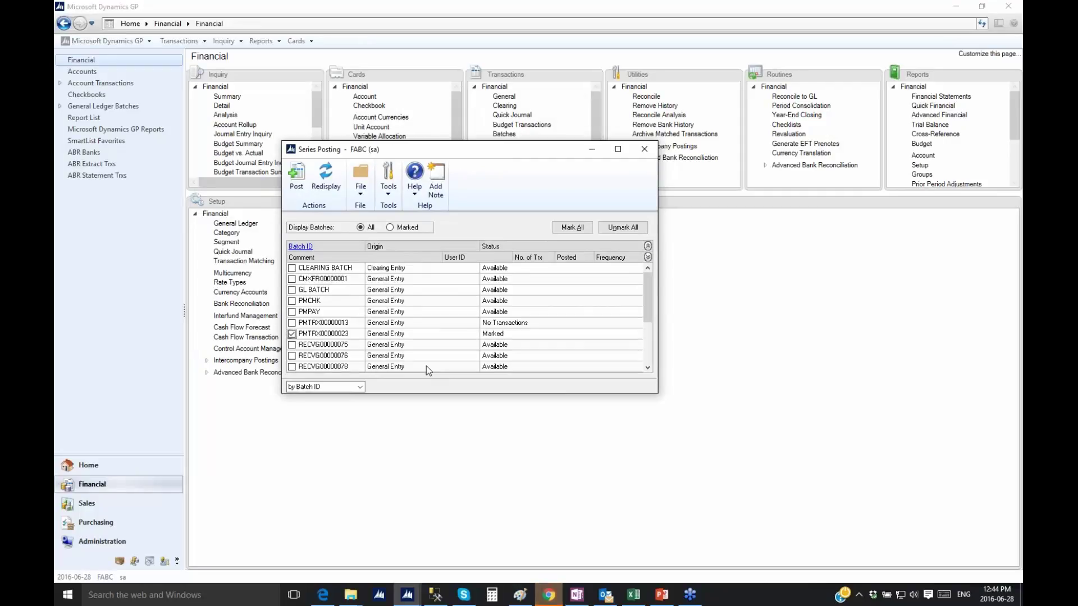
left_click(300, 179)
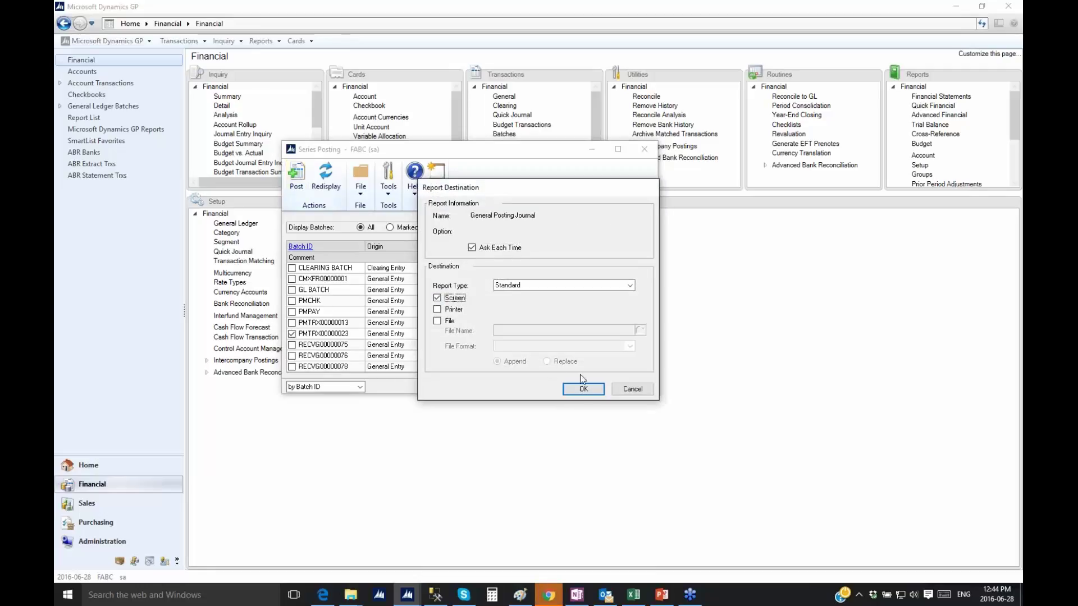
Send the batch's General Posting Journal, the NC Intercompany Report and the second General Posting Journal to the screen.
left_click(583, 387)
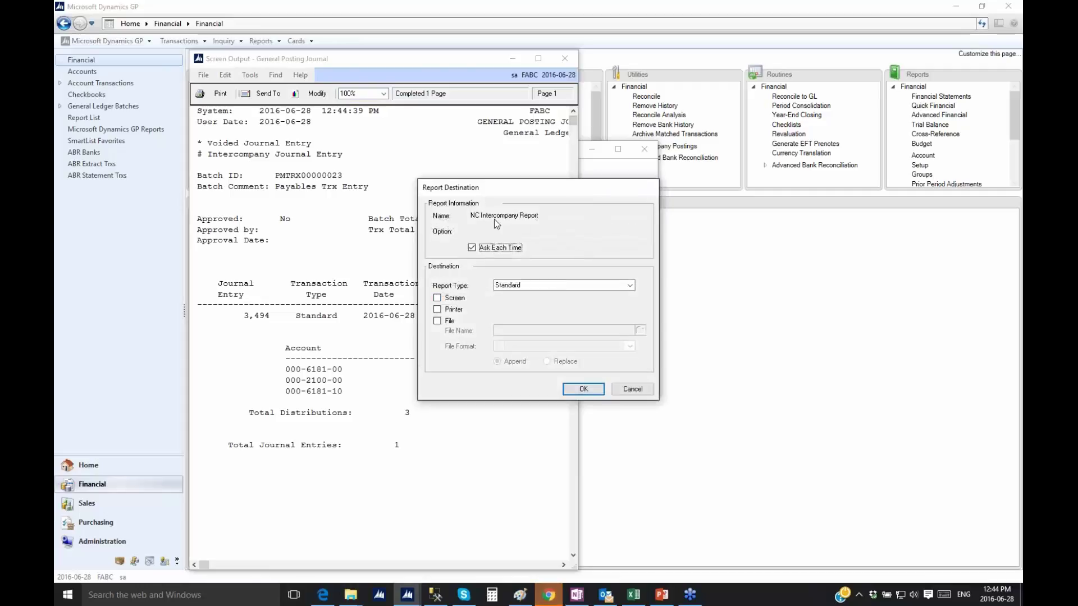
left_click(452, 298)
left_click(584, 389)
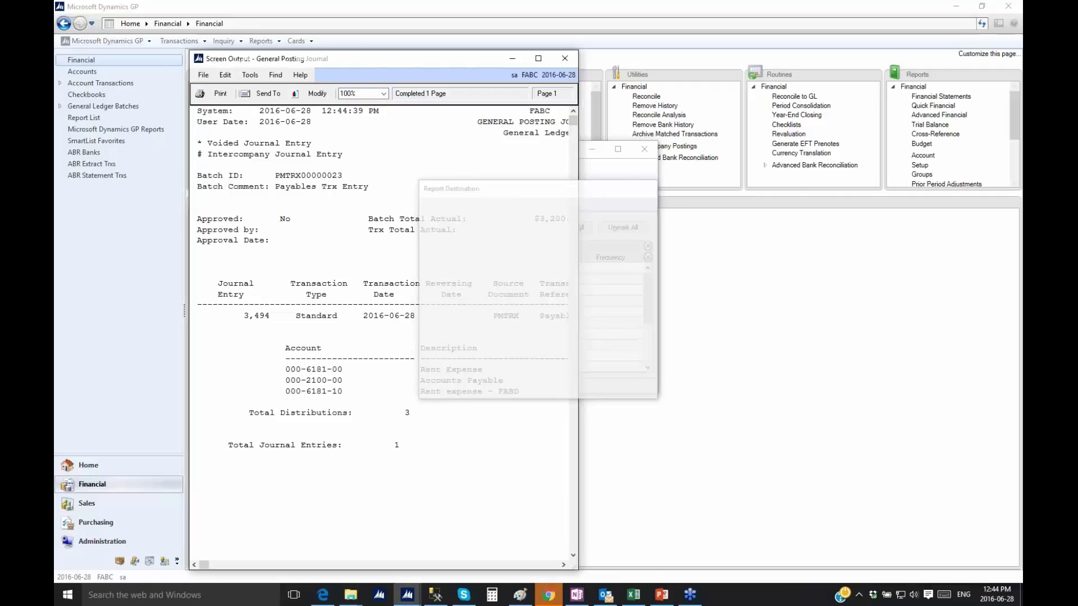
left_click(453, 298)
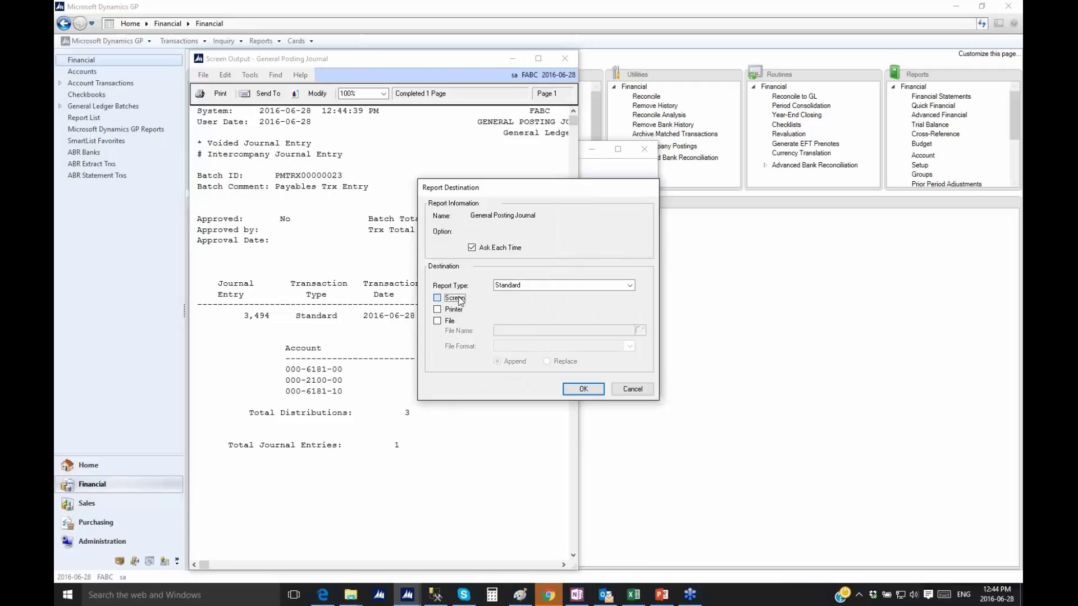
left_click(597, 387)
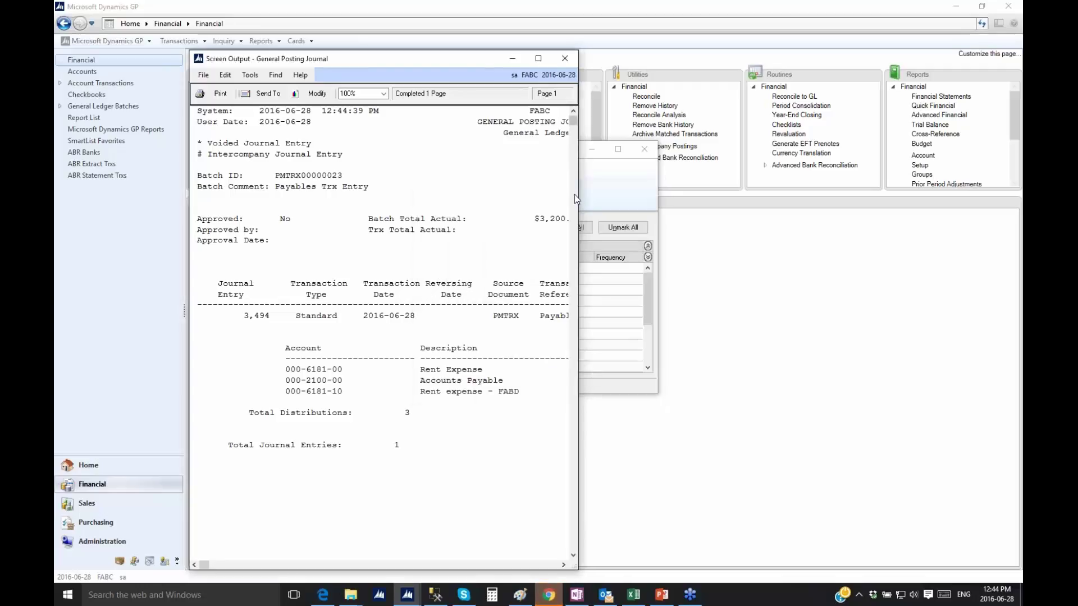
Examine the batch's posting journal, the imported intercompany transactions report and the intercompany batch's posting journal, closing each report.
left_click_drag(577, 199, 941, 211)
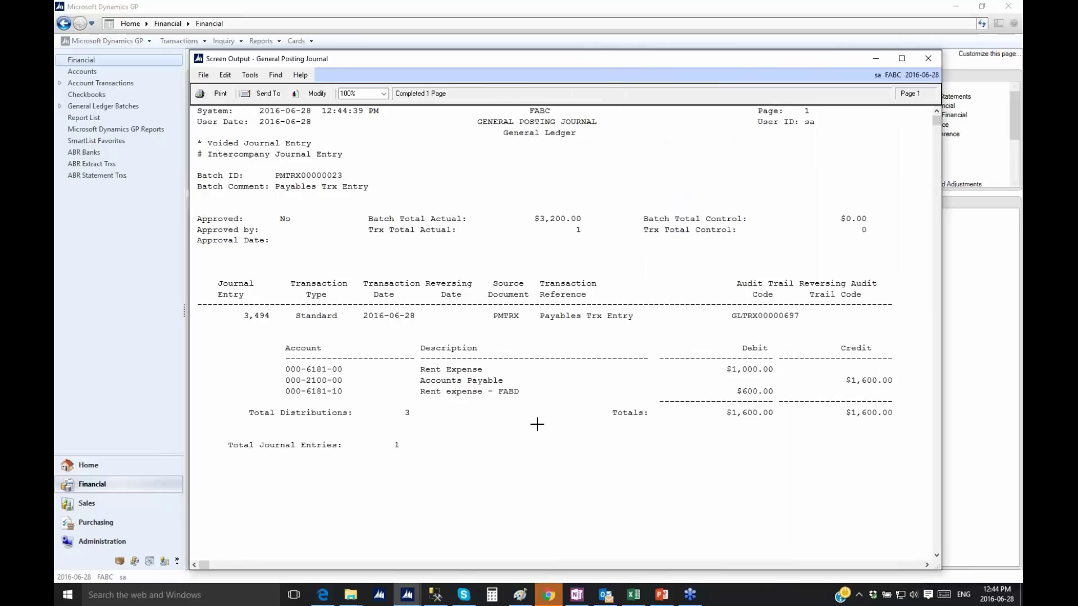
scroll(537, 425, "down", 1)
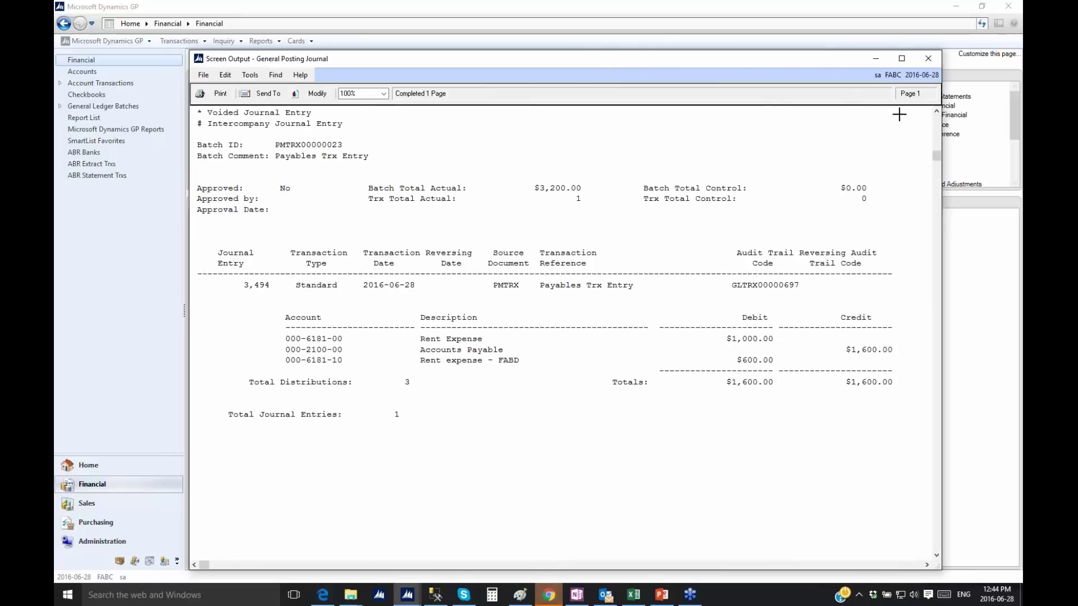
left_click(936, 60)
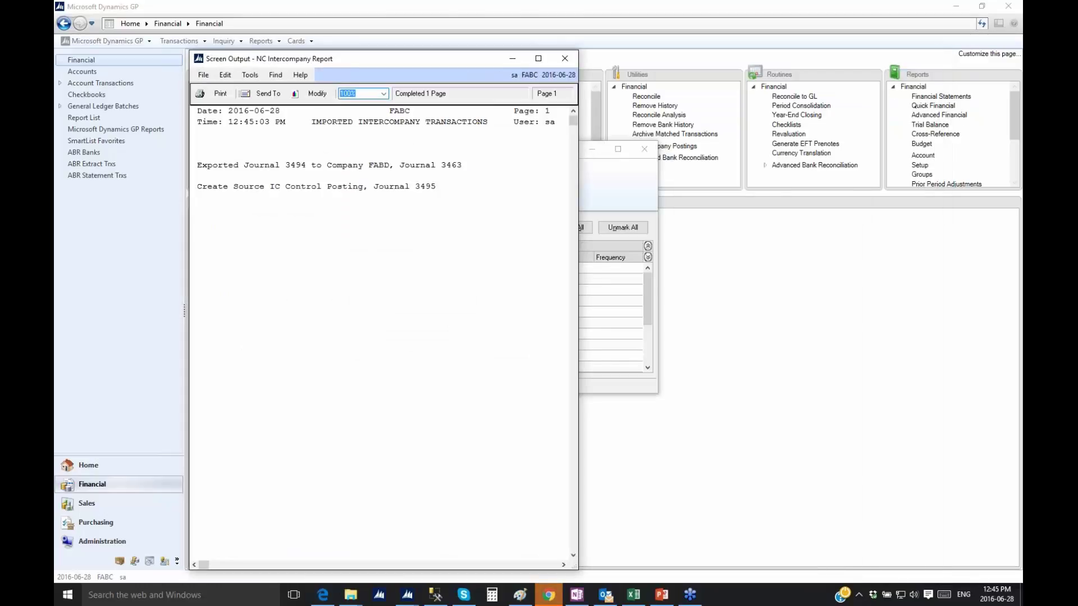
left_click_drag(719, 154, 711, 154)
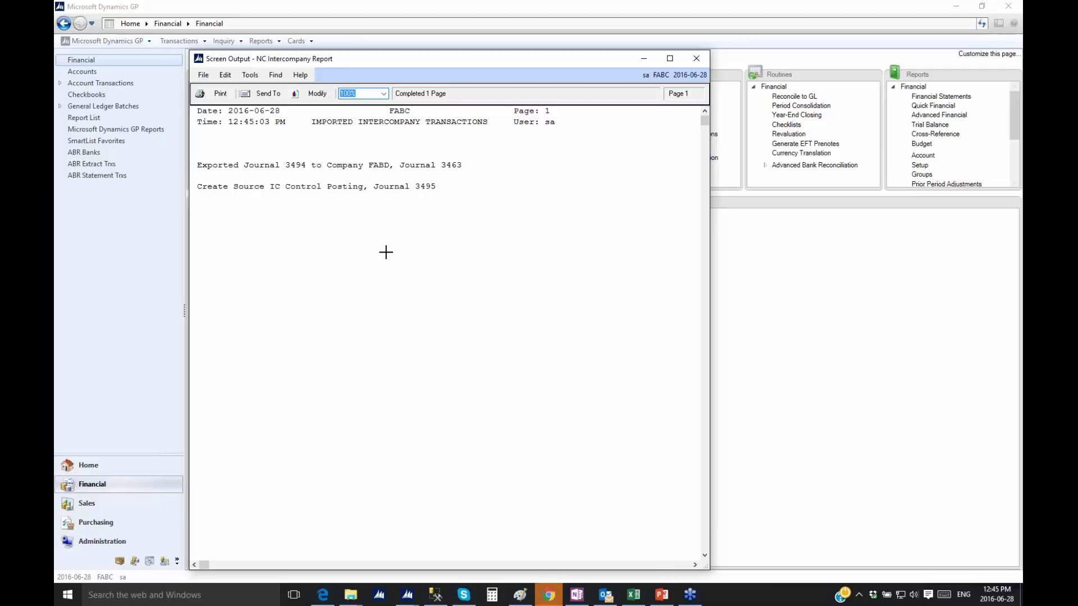
left_click(696, 59)
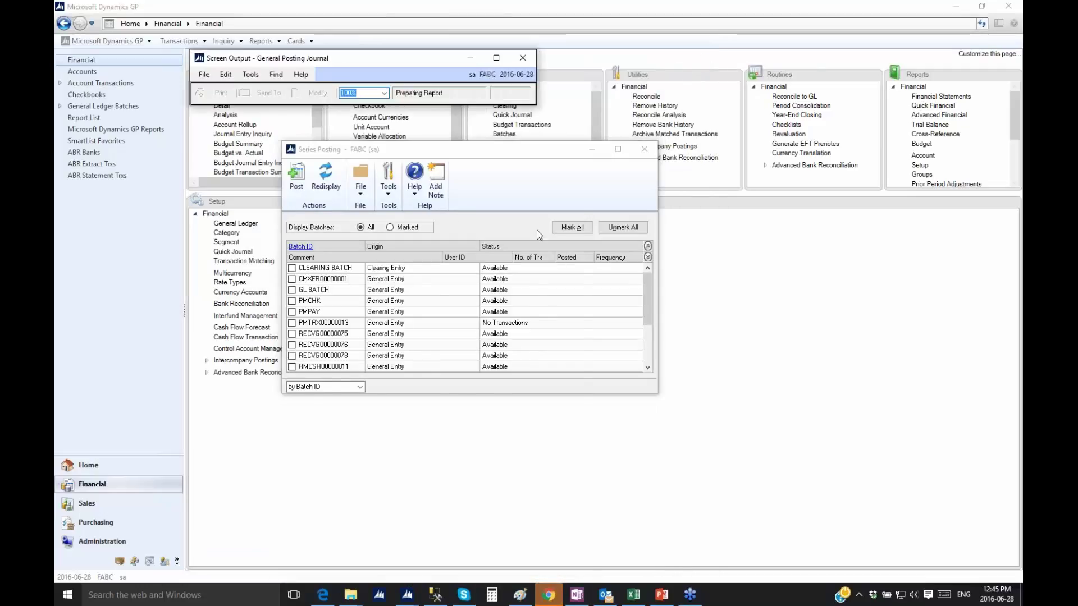
left_click_drag(661, 191, 949, 191)
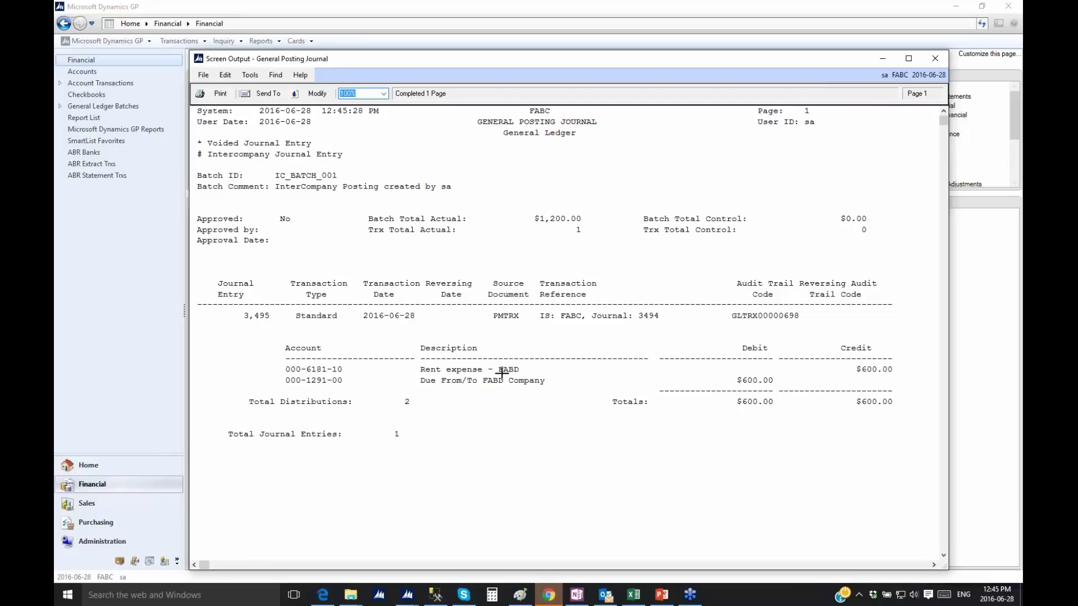
left_click(945, 66)
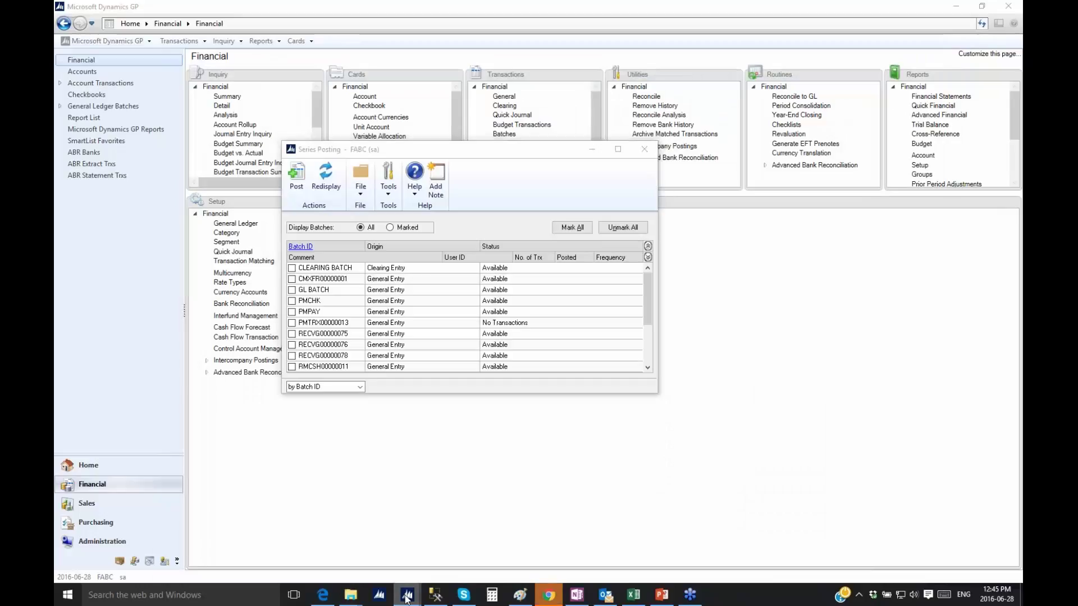
Switch to company FABD, examine journal entry 3,463 in Journal Entry Inquiry with its account descriptions, and close the inquiry.
left_click(347, 536)
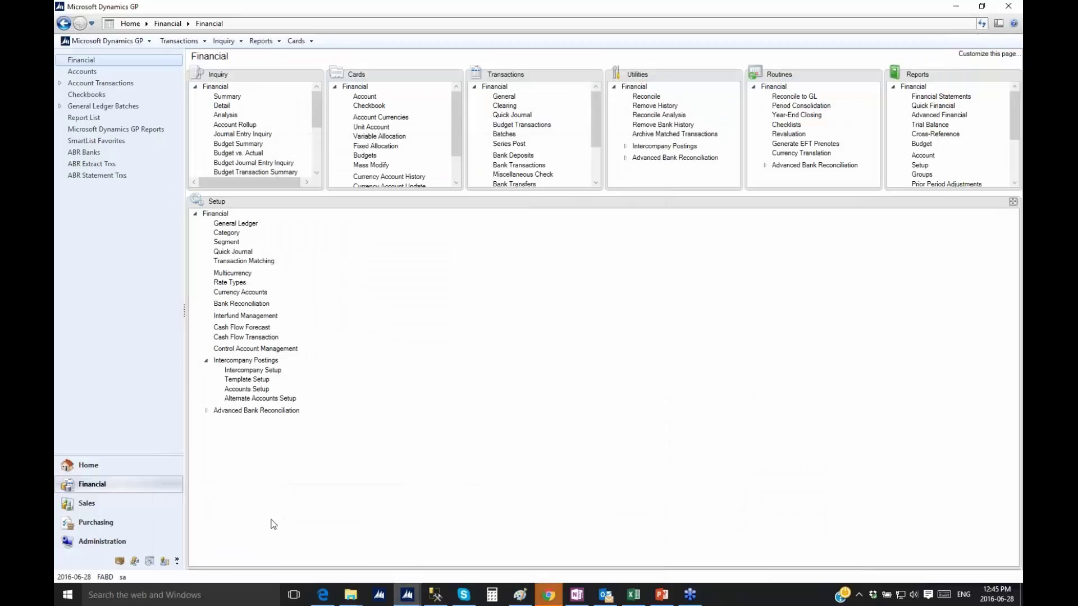
left_click(245, 135)
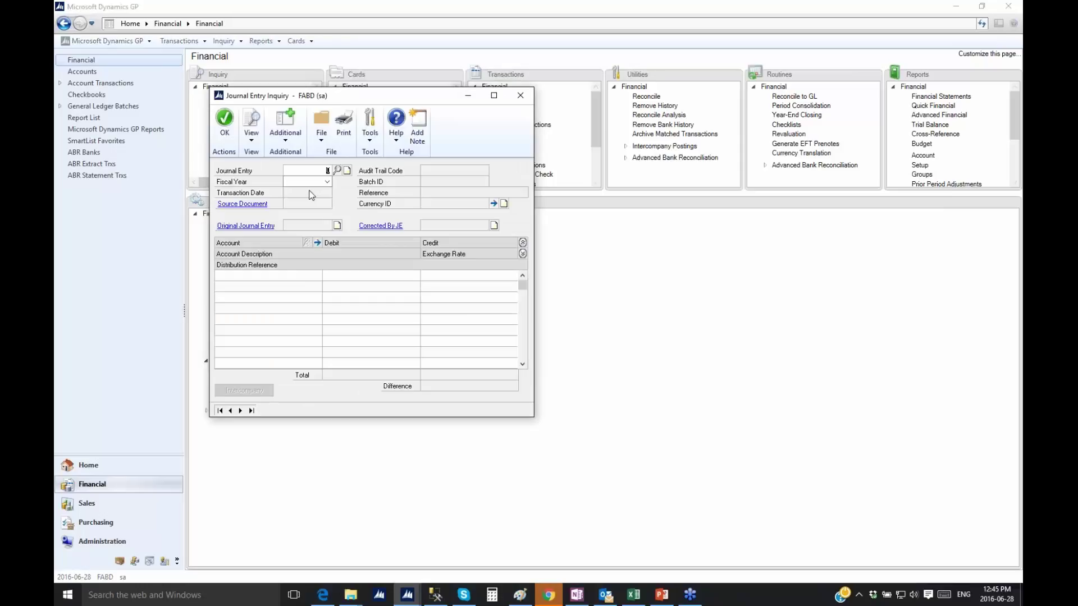
type("3,463")
key("Tab")
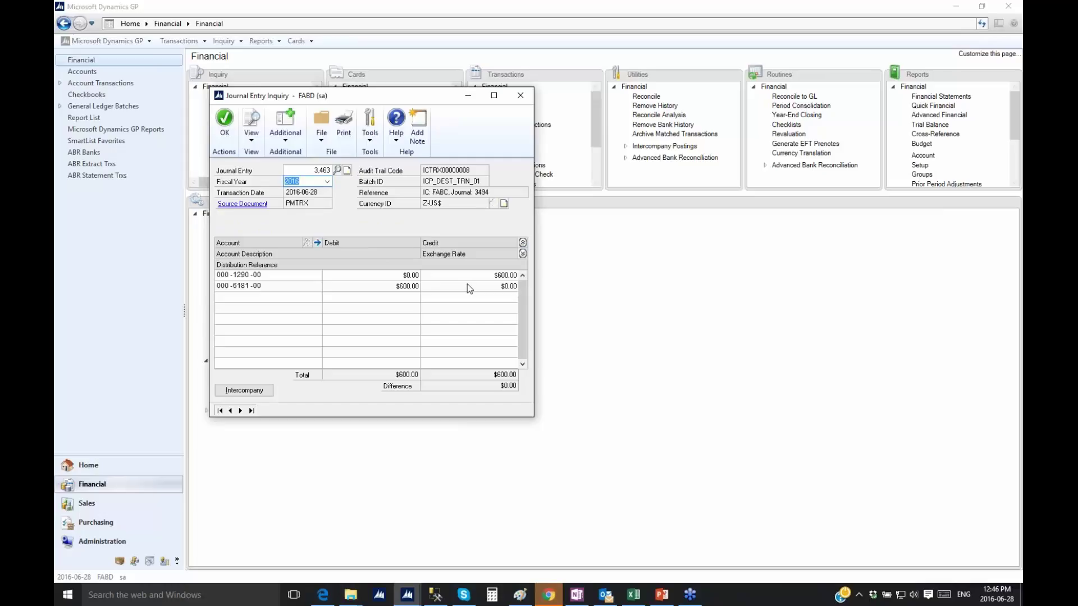
left_click(522, 254)
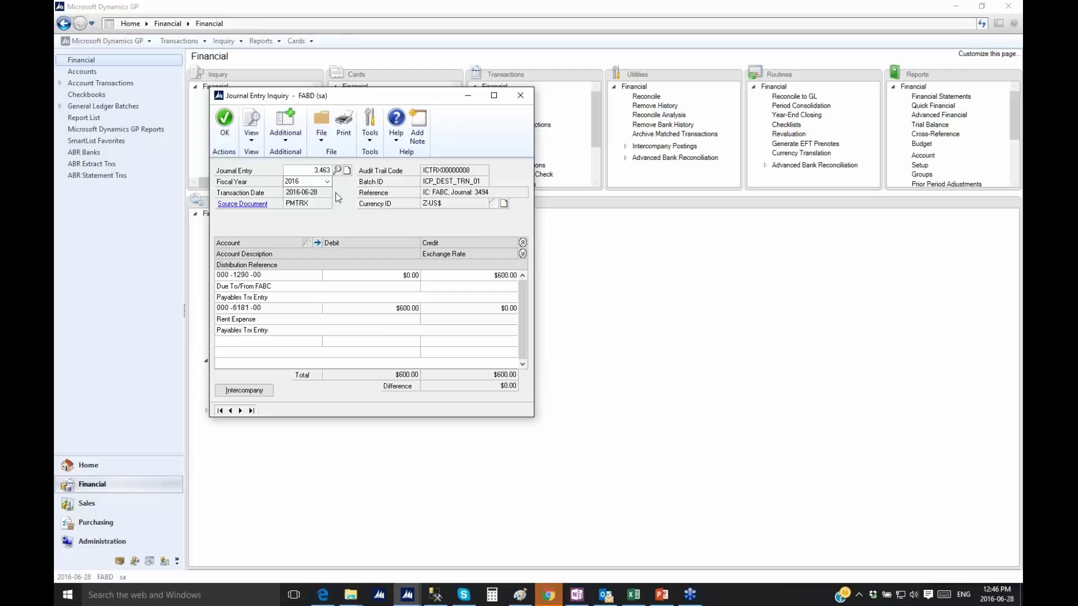
left_click(306, 170)
left_click(522, 100)
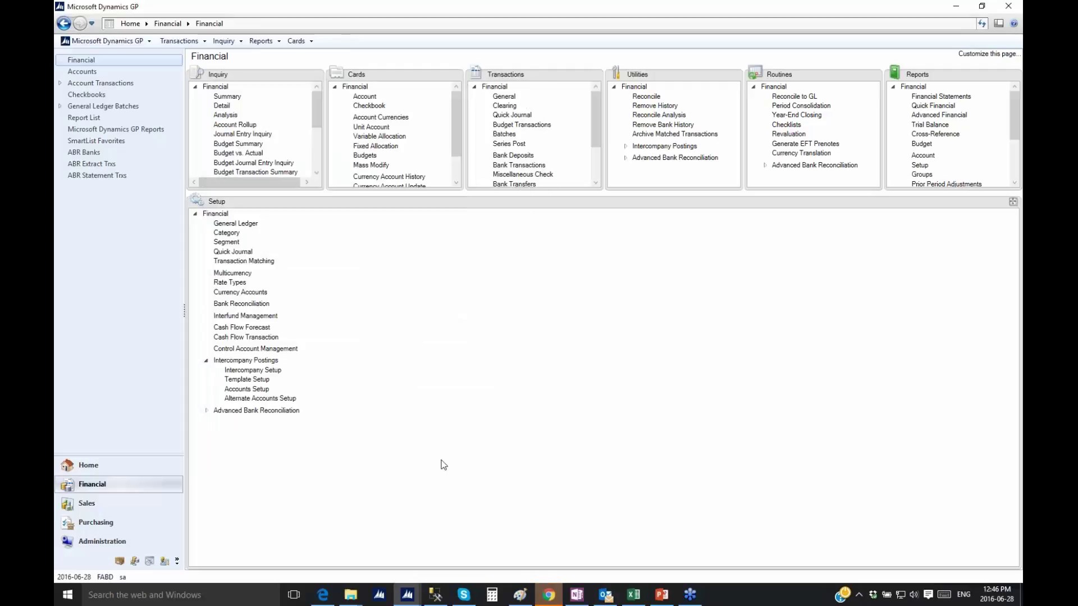
Switch back to company FABC and start a payables transaction in the Purchasing area for vendor AMERICAN0001.
mouse_move(408, 598)
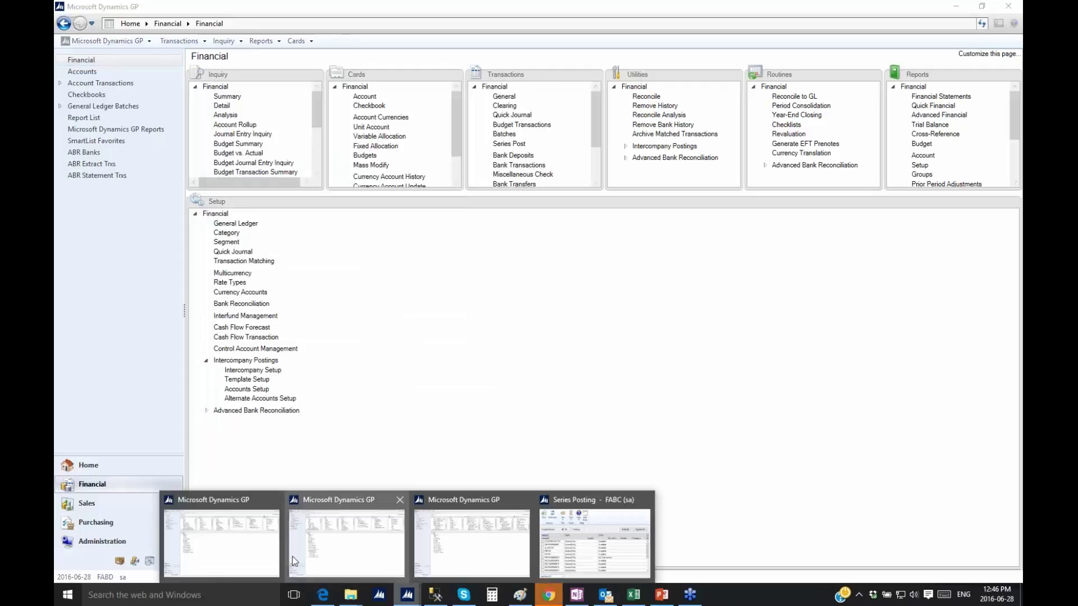
left_click(347, 537)
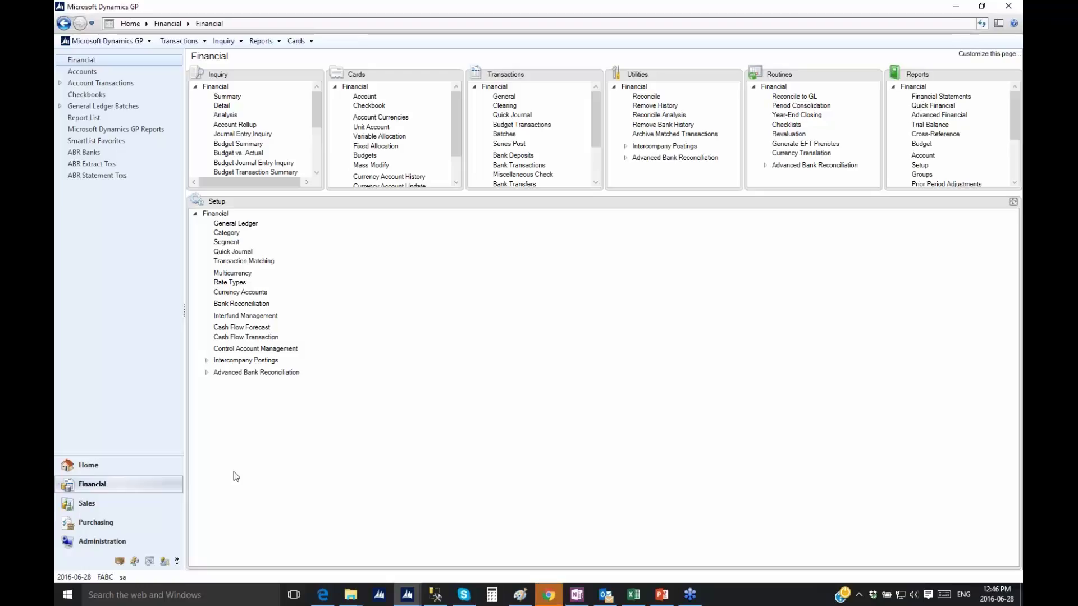
left_click(104, 523)
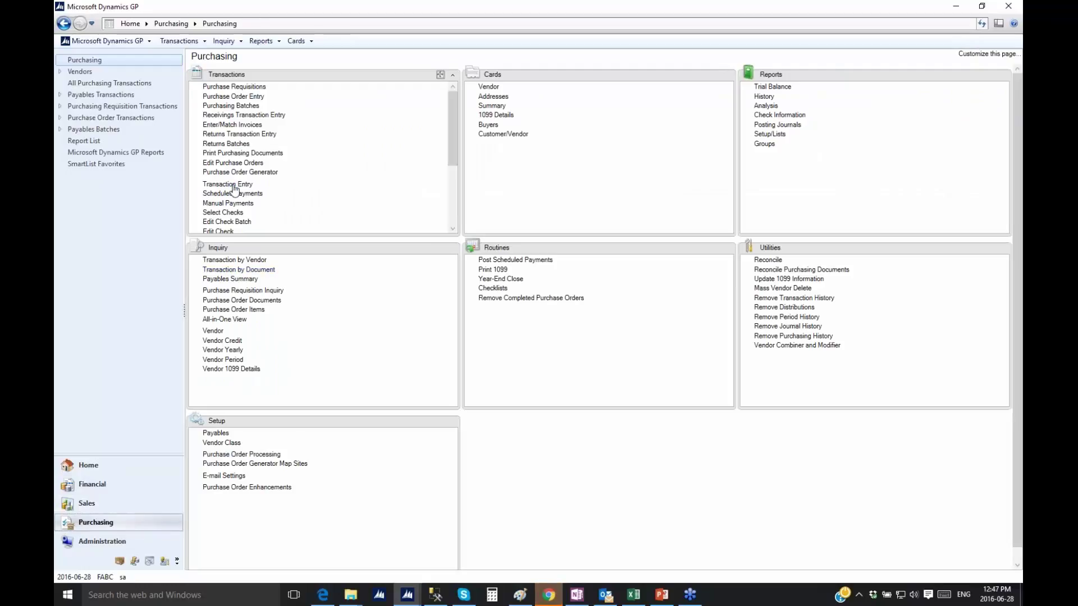
left_click(235, 186)
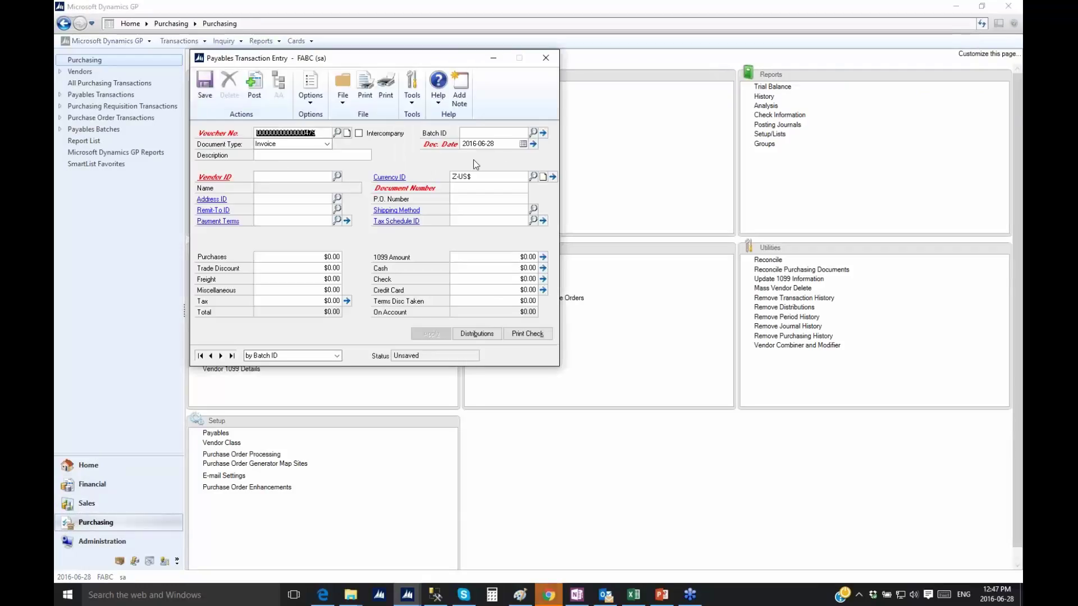
left_click(337, 176)
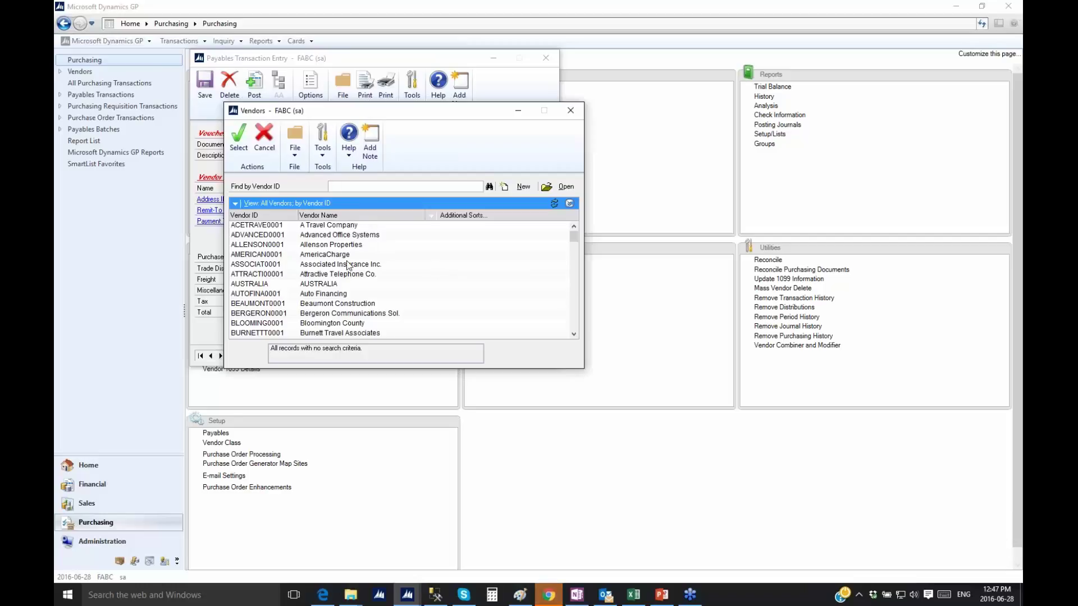
double_click(369, 255)
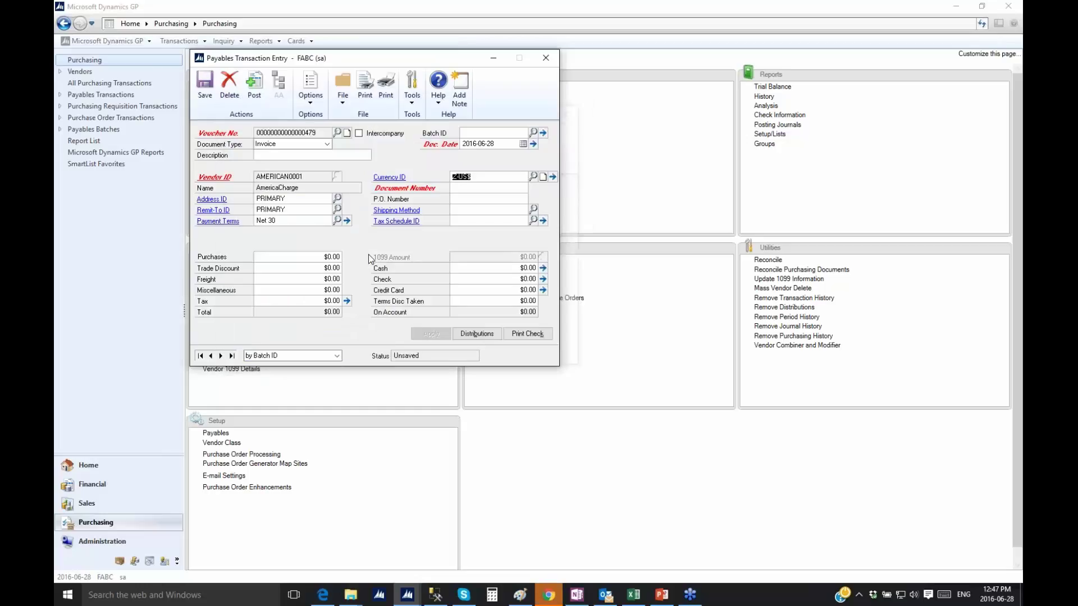
Enter document number 9078958 and a purchases amount of $120.00 on the payables invoice.
key("Tab")
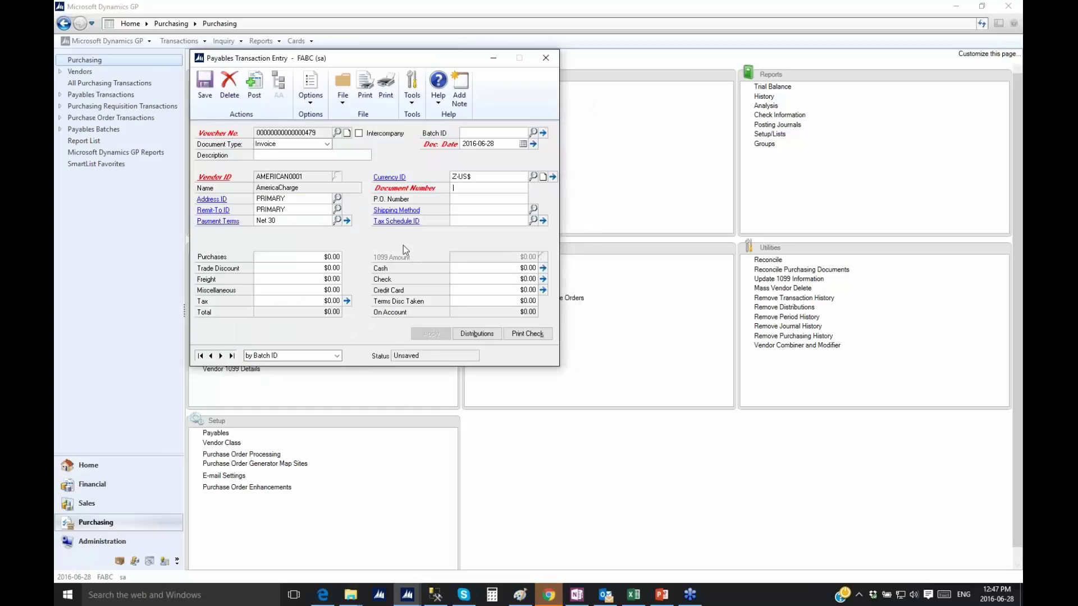
type("9078958")
double_click(327, 257)
type("1")
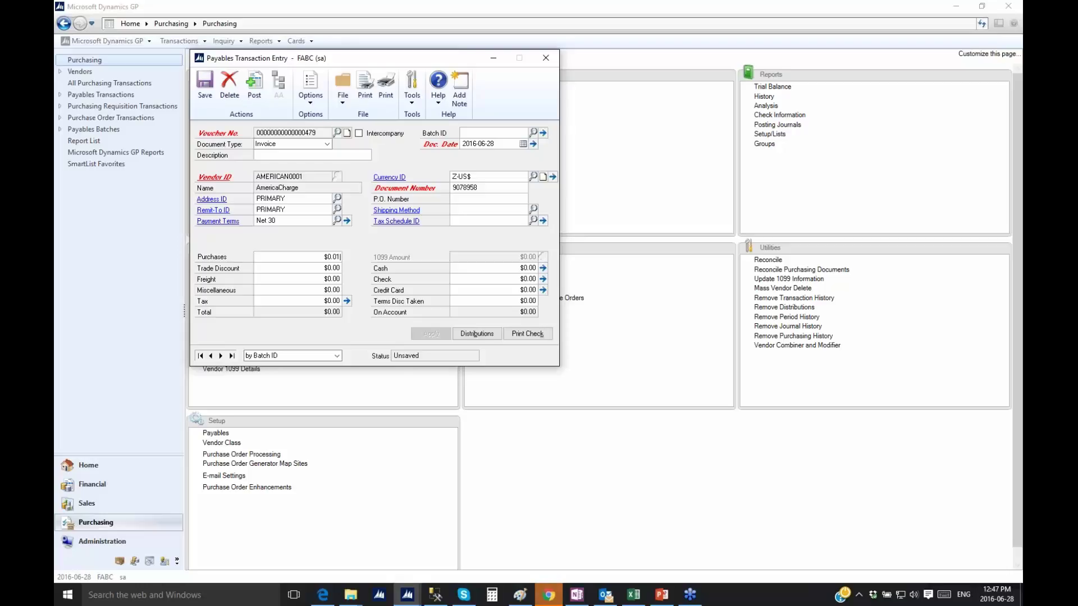
type("20.00")
key("Tab")
key("Tab")
key("Tab")
Set the invoice's PURCH distribution account to 000-1291-00 and show the account descriptions of the distributions.
left_click(477, 335)
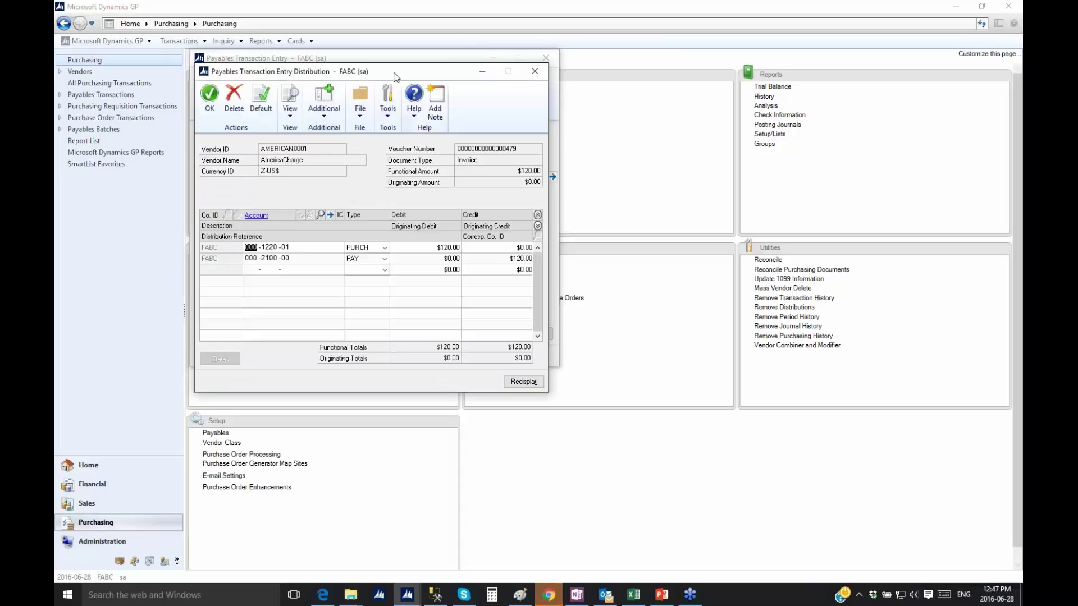
left_click_drag(393, 73, 576, 114)
key("Tab")
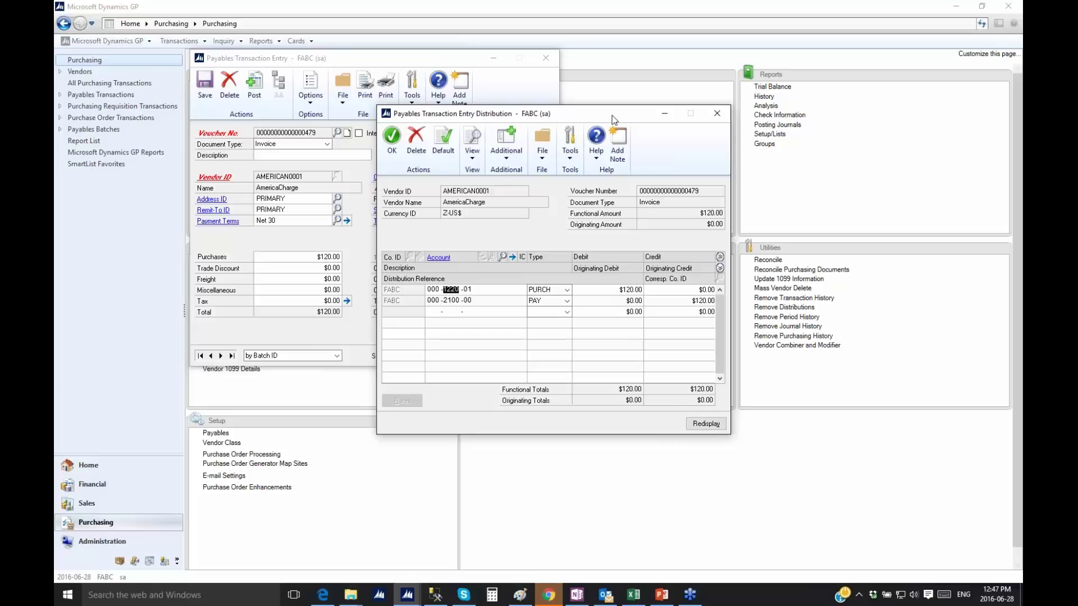
left_click_drag(606, 116, 662, 119)
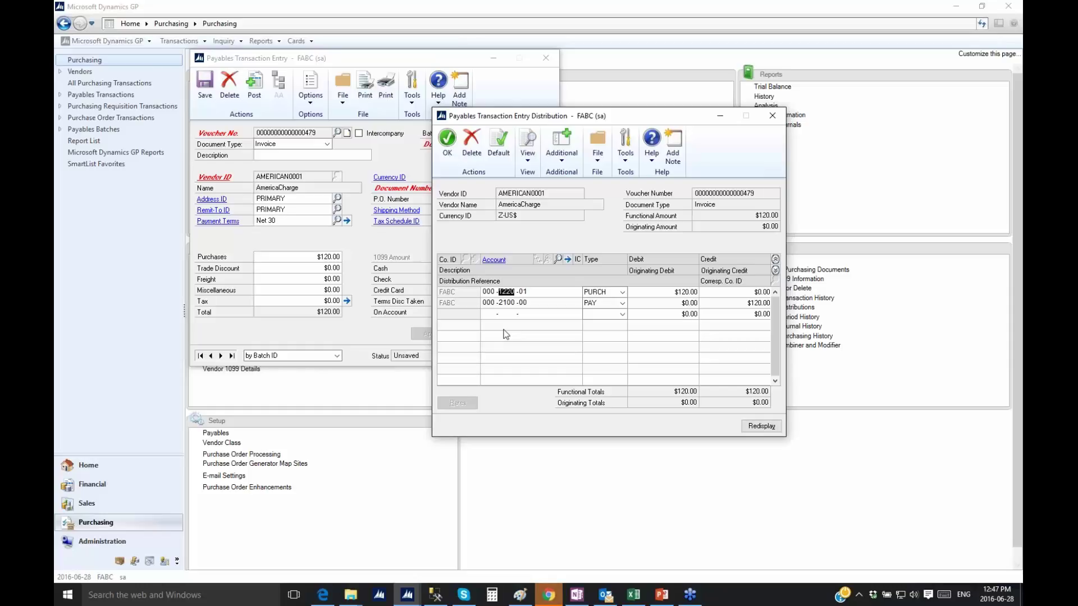
type("1")
type("91 -00")
key("Tab")
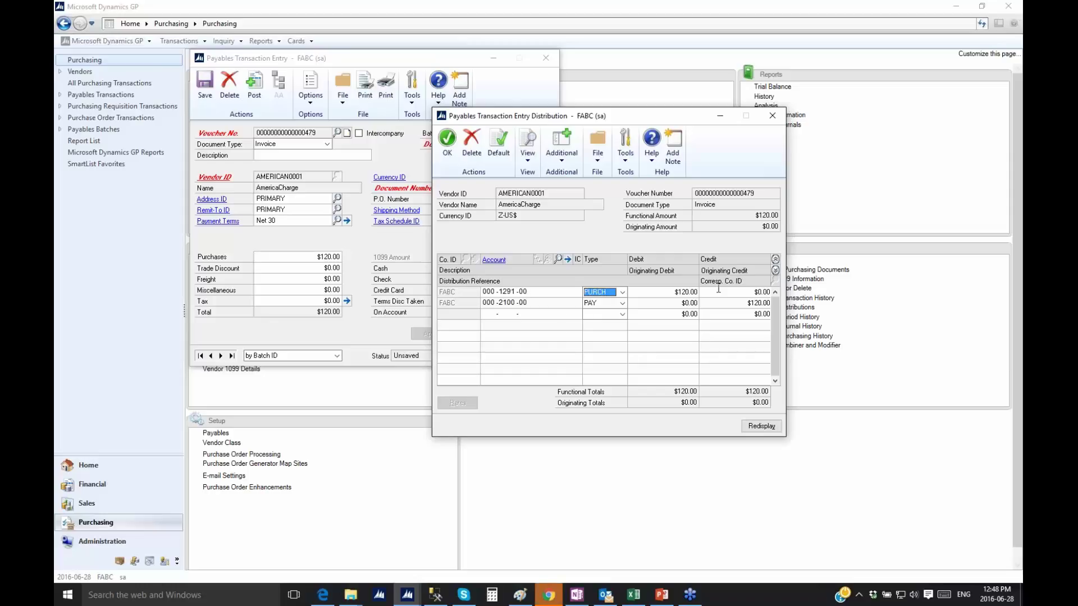
left_click(775, 271)
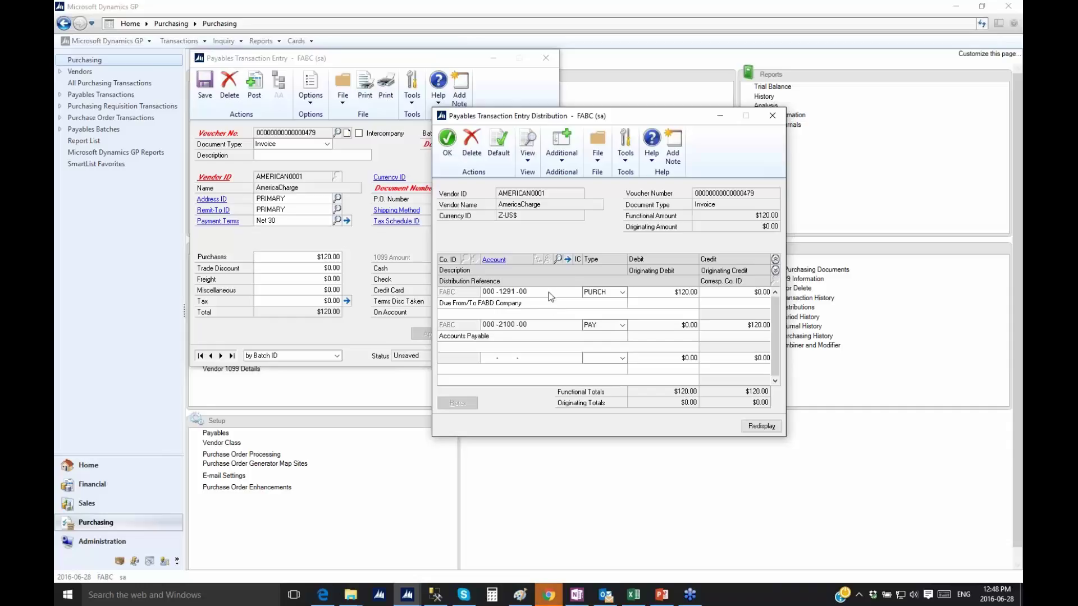
Assign FABD account 000-6780-00, Miscellaneous Expense, as the PURCH line's intercompany destination account and save the alternate account entry.
left_click(578, 259)
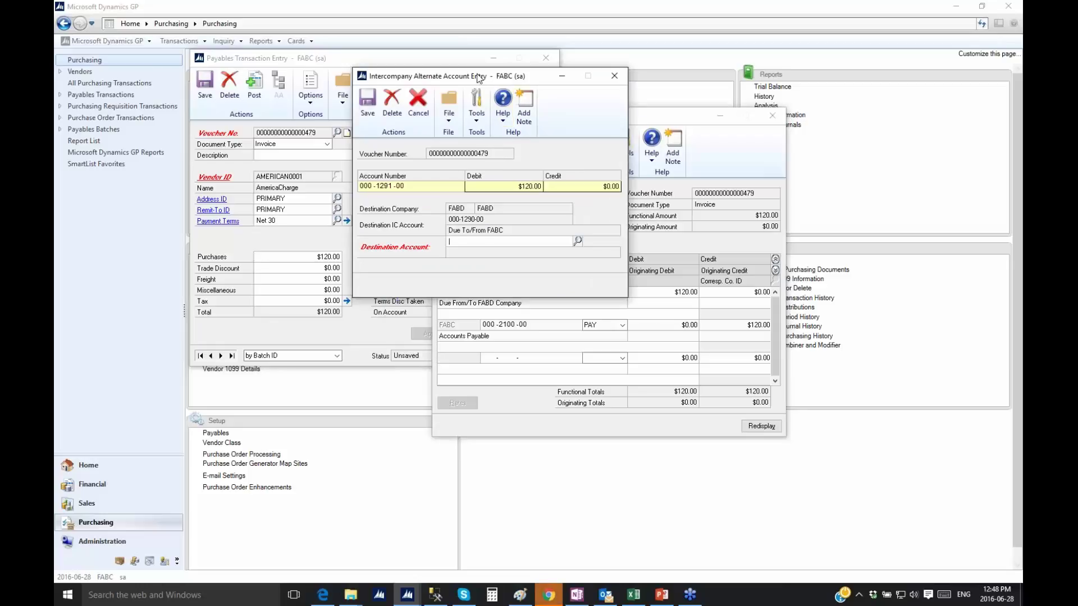
left_click_drag(478, 77, 601, 79)
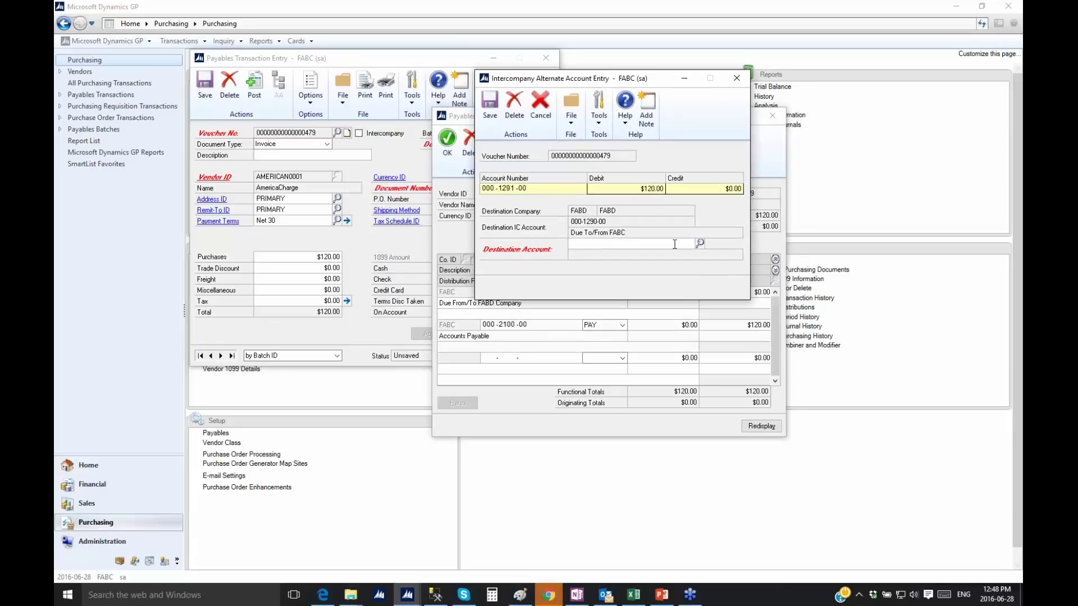
left_click(700, 243)
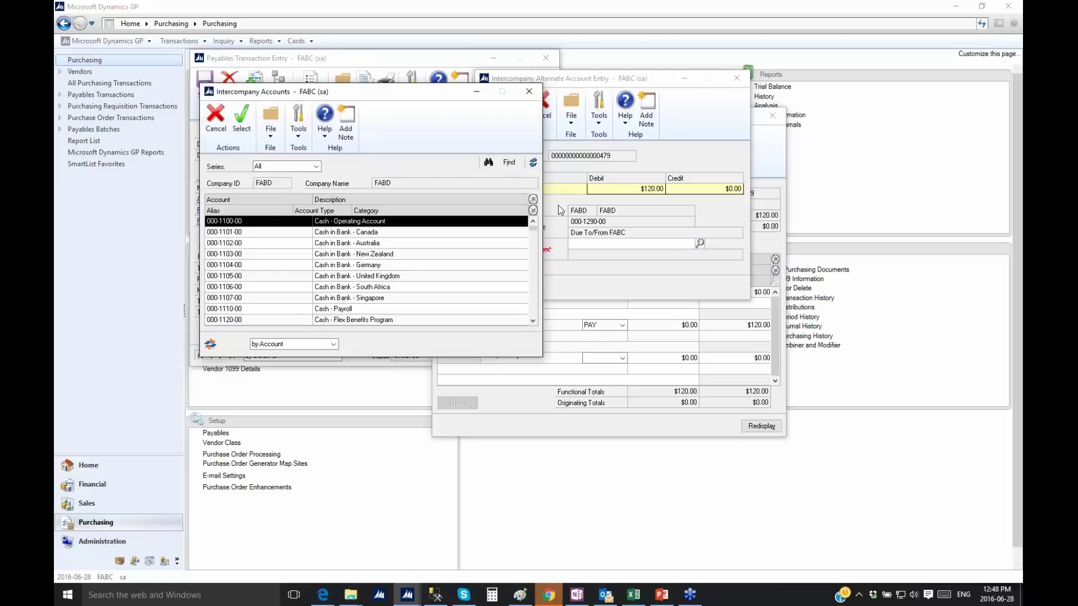
left_click_drag(426, 95, 725, 138)
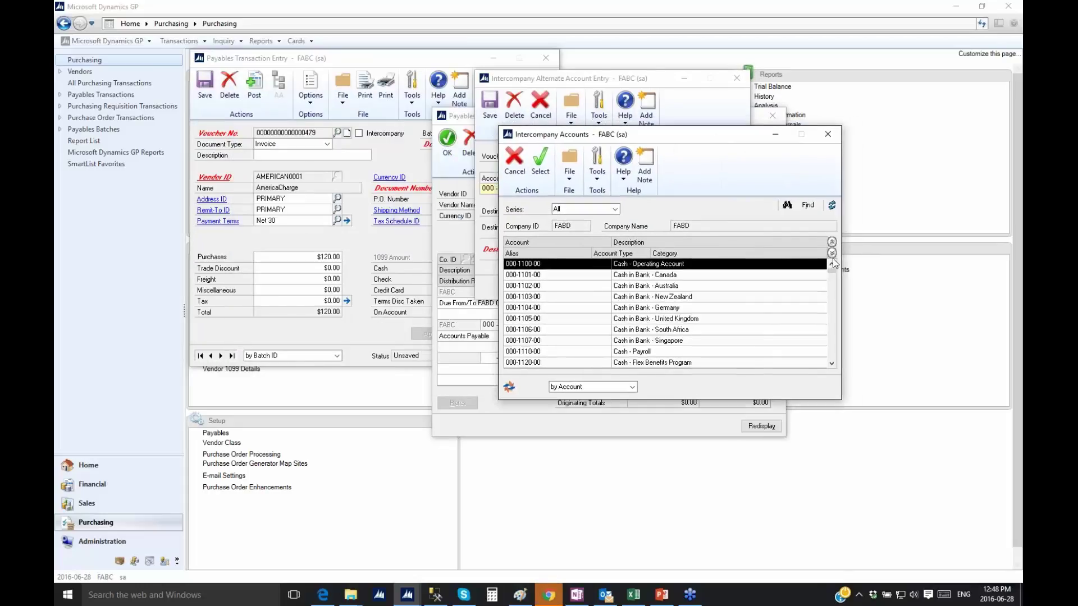
left_click_drag(832, 271, 843, 336)
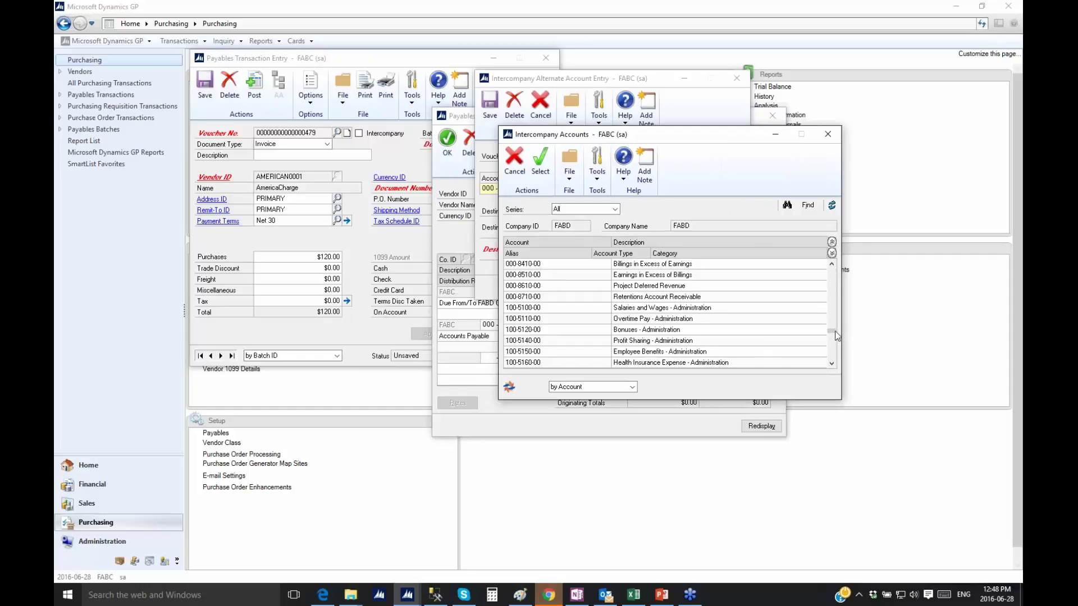
scroll(833, 318, "up", 3)
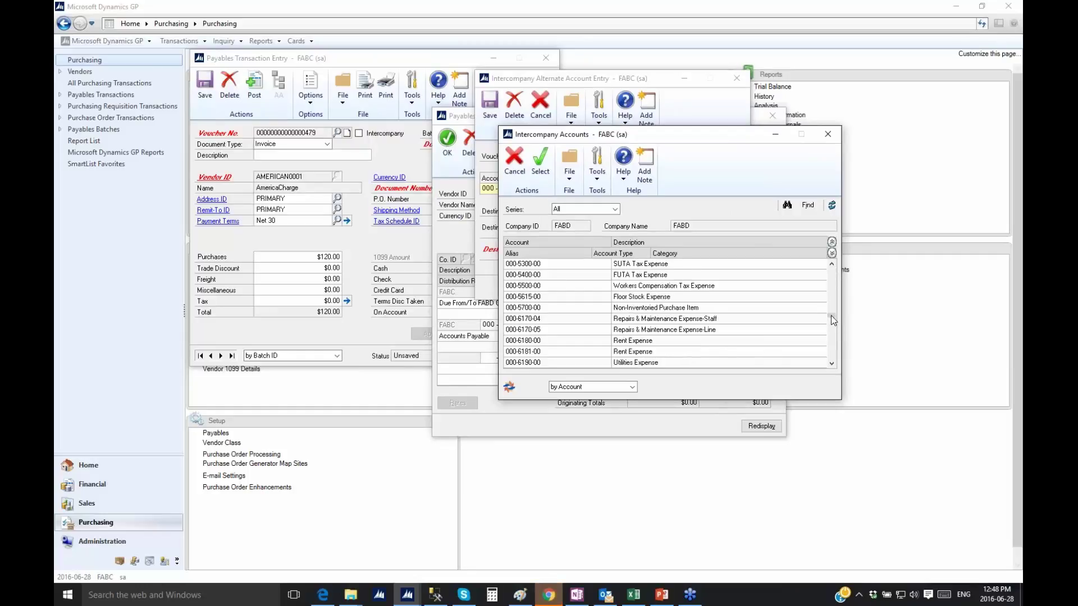
scroll(834, 318, "up", 3)
scroll(834, 296, "up", 3)
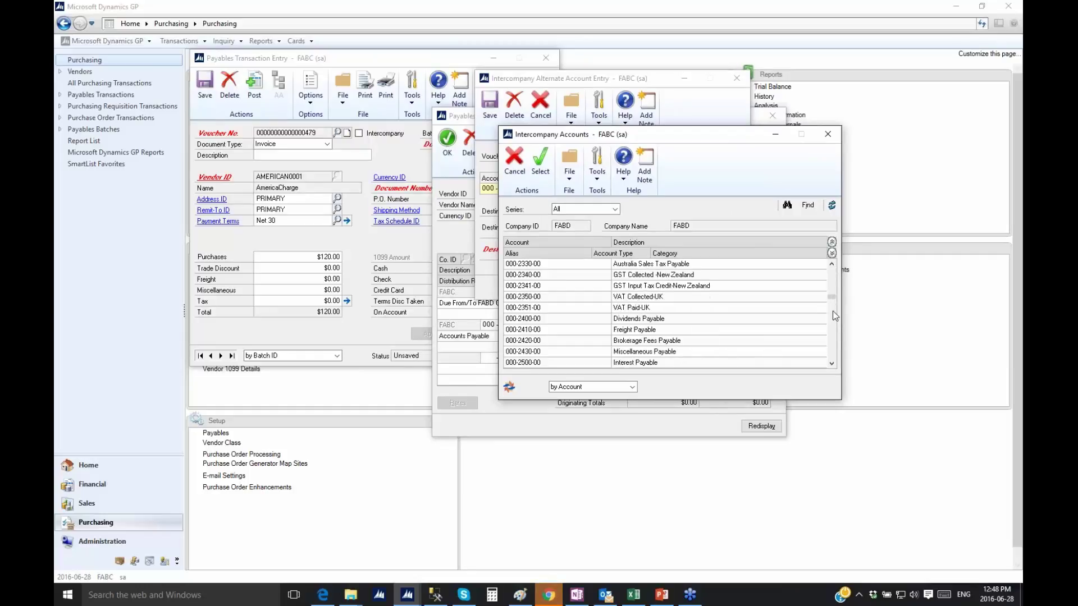
left_click_drag(833, 295, 833, 315)
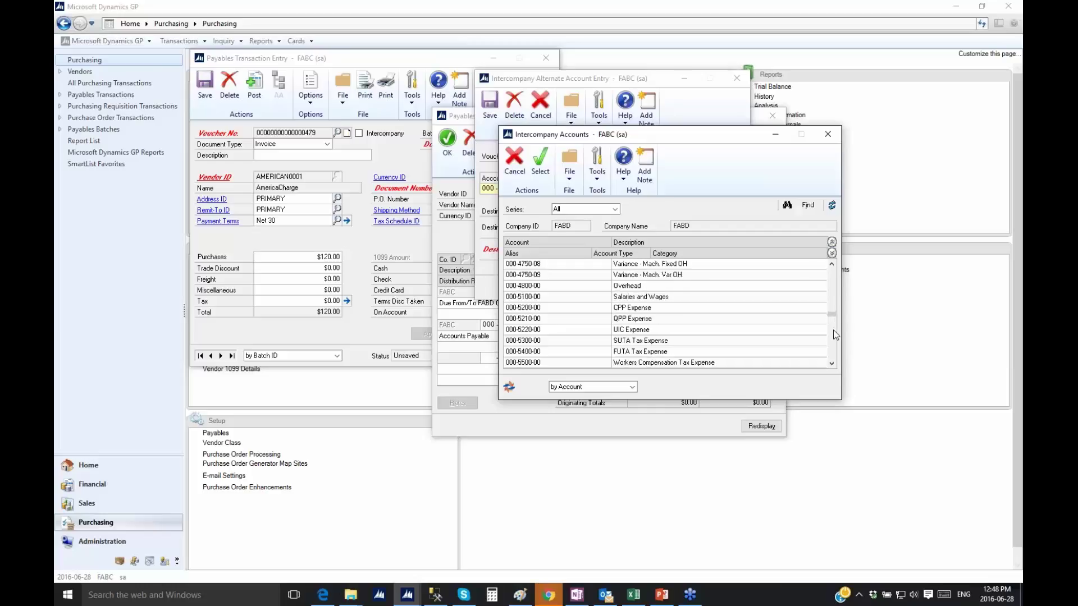
left_click(834, 339)
left_click(835, 339)
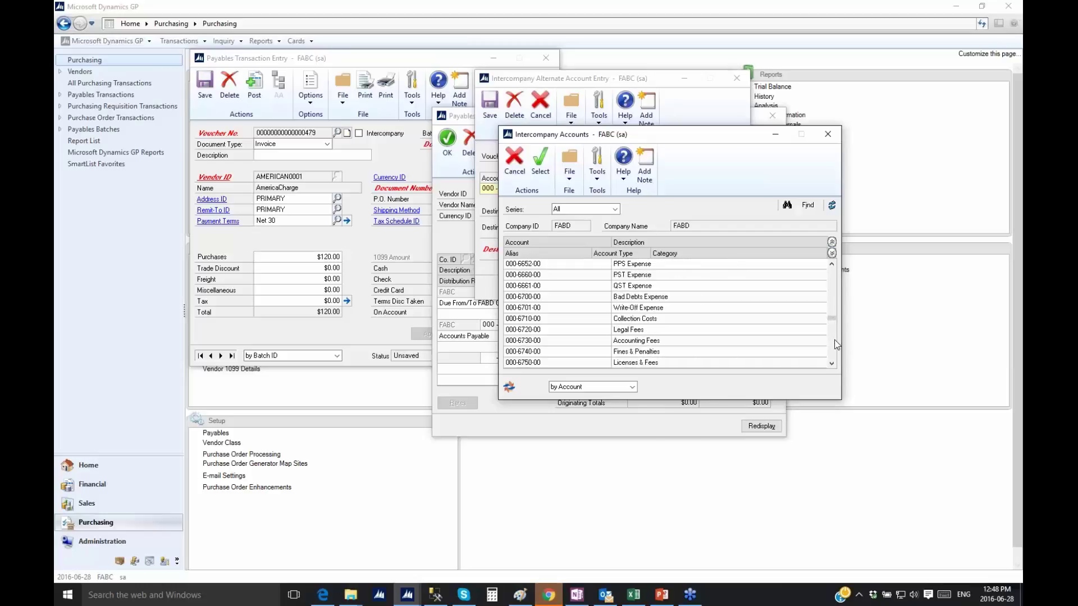
left_click(833, 348)
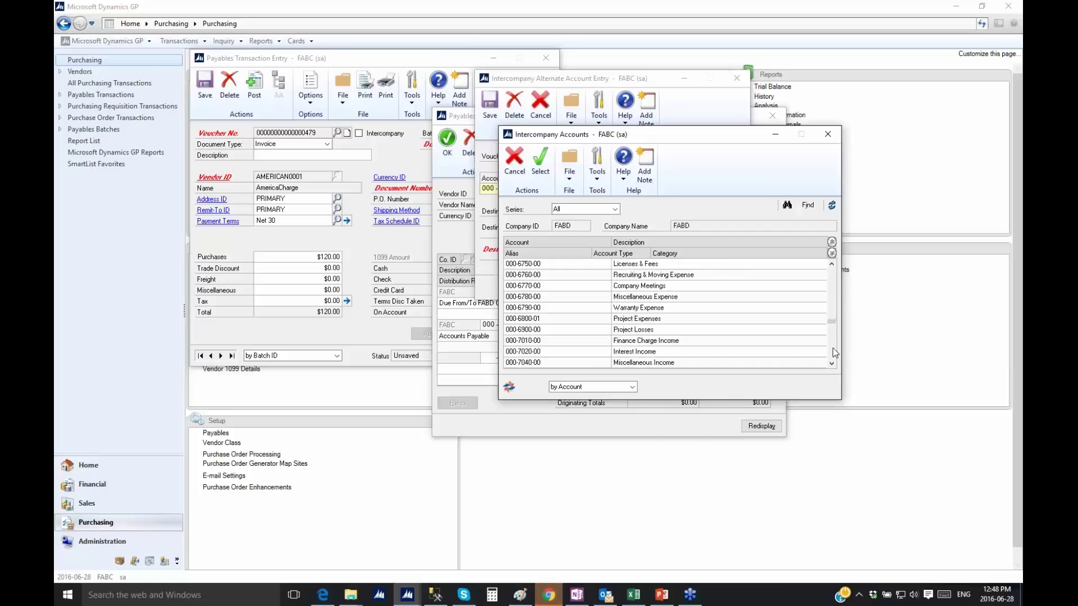
left_click(673, 298)
double_click(674, 298)
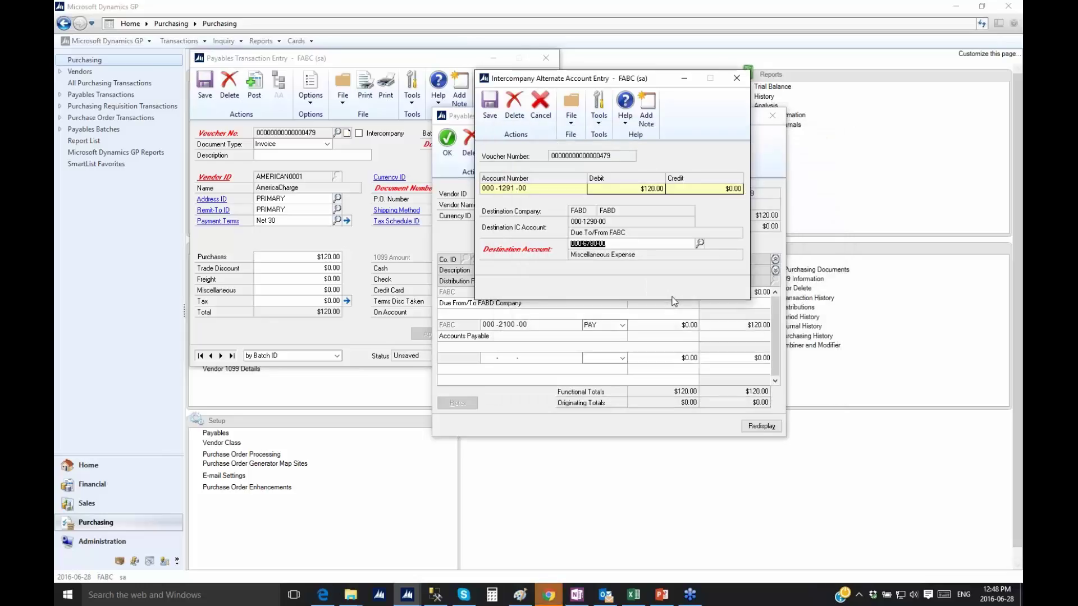
left_click_drag(591, 80, 761, 92)
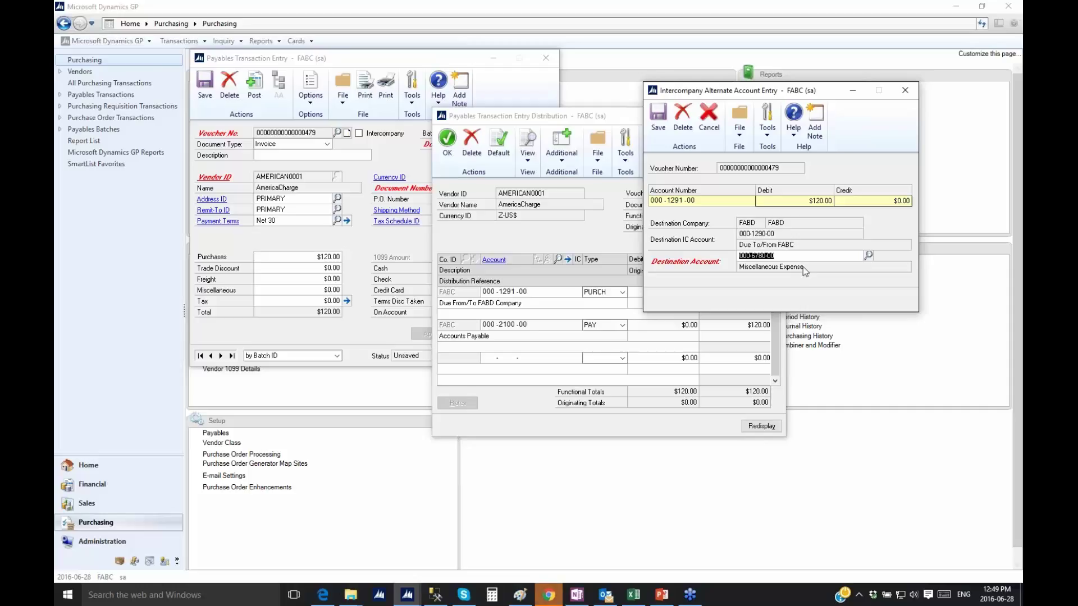
left_click(659, 119)
Accept the invoice's distributions, post the payables invoice, and close Payables Transaction Entry.
left_click(447, 143)
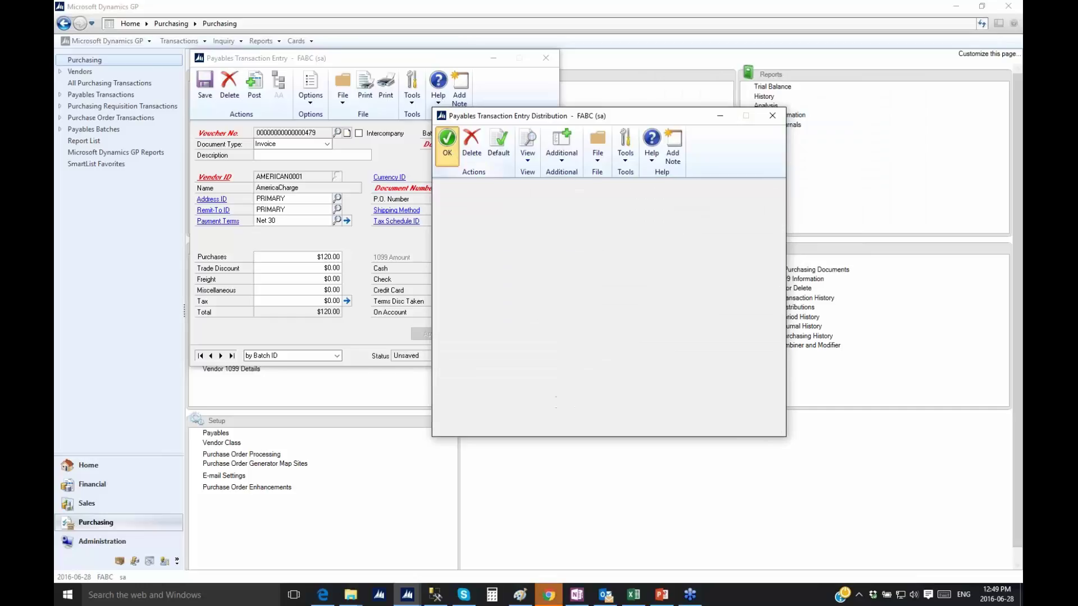
left_click(254, 84)
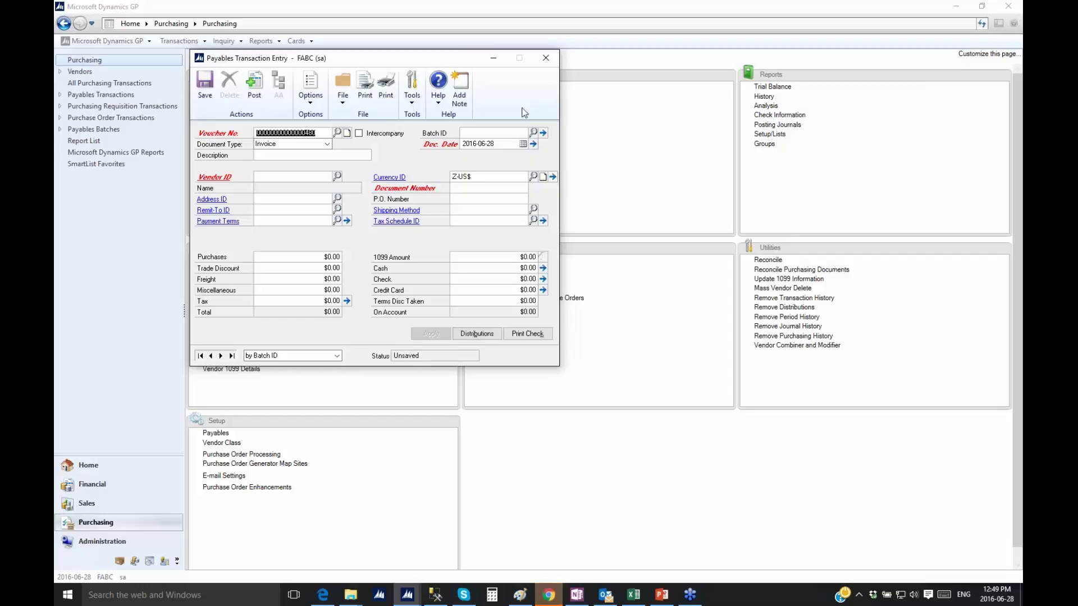
left_click(548, 59)
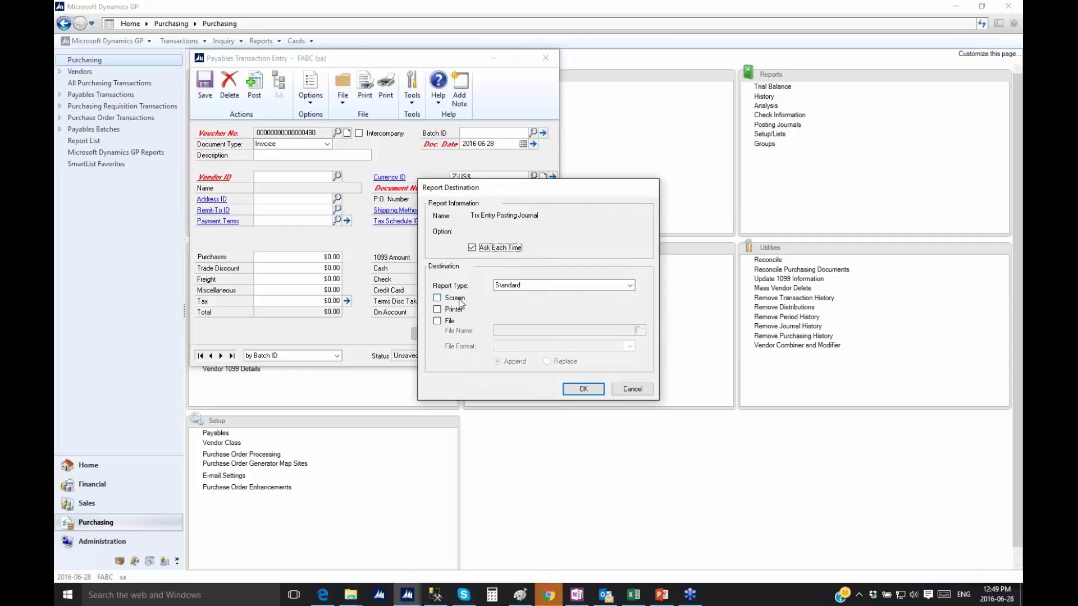
Output the Trx Entry Posting Journal to the screen and skip the remaining payables posting reports.
left_click(438, 298)
left_click(584, 389)
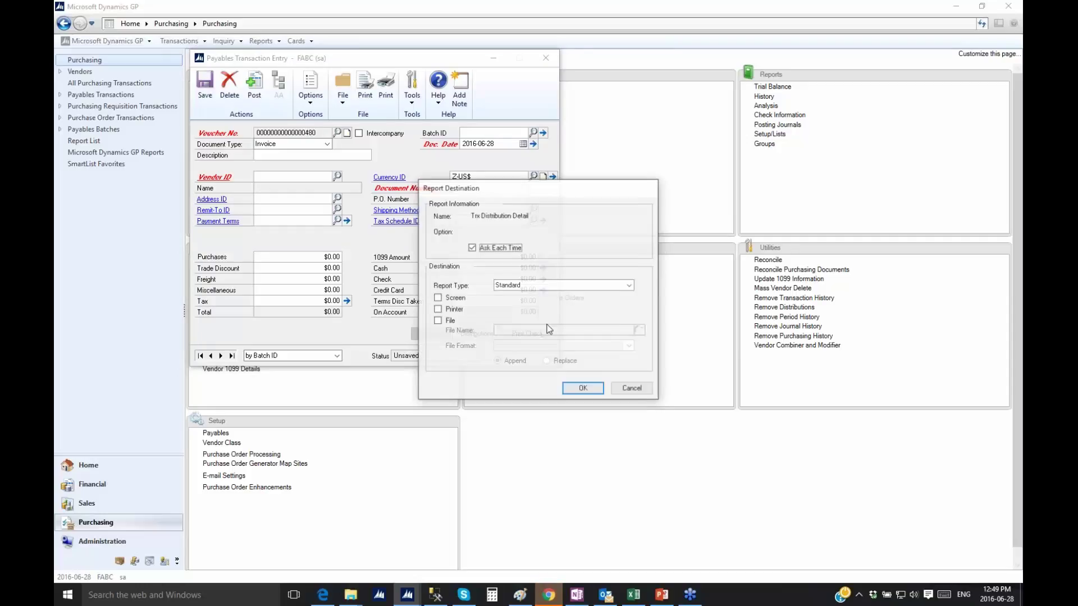
left_click(636, 392)
left_click(636, 392)
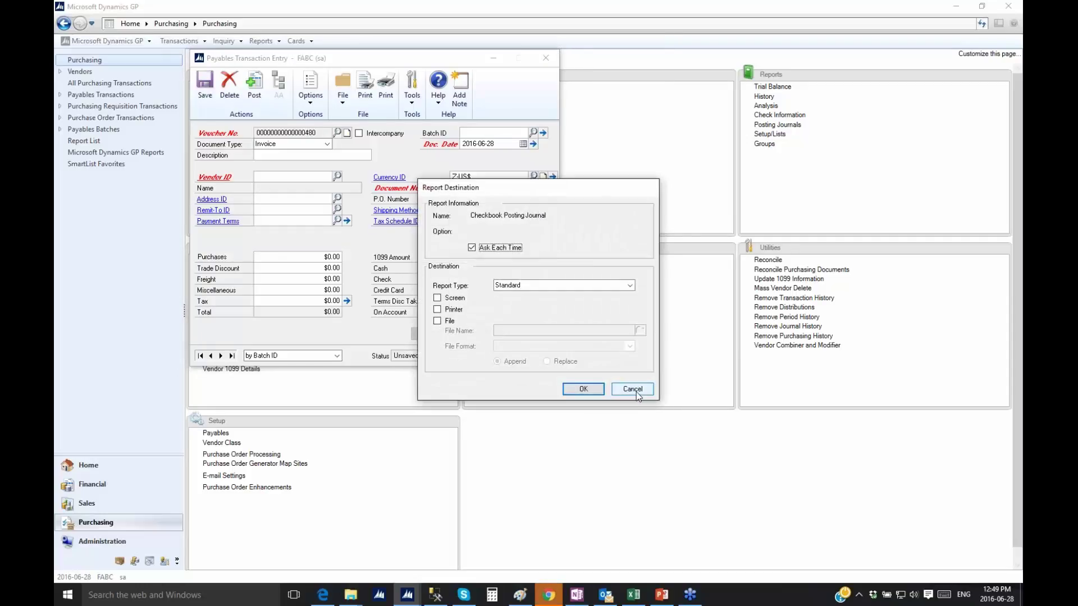
left_click(635, 392)
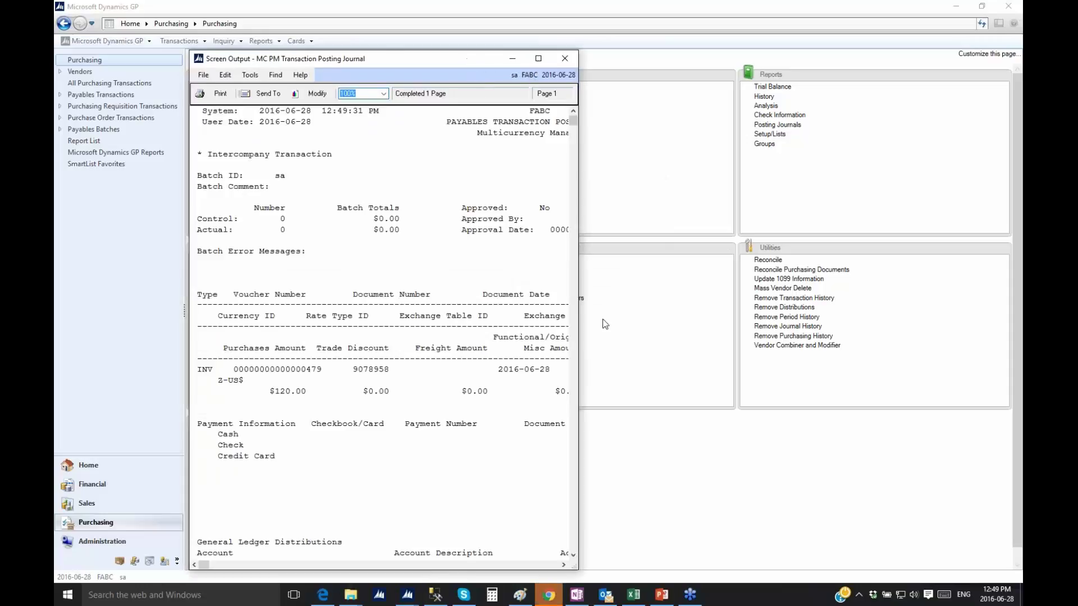
Widen the posting journal output to review the invoice's general ledger distributions and functional totals, and close the report.
left_click(574, 320)
left_click_drag(578, 303, 929, 296)
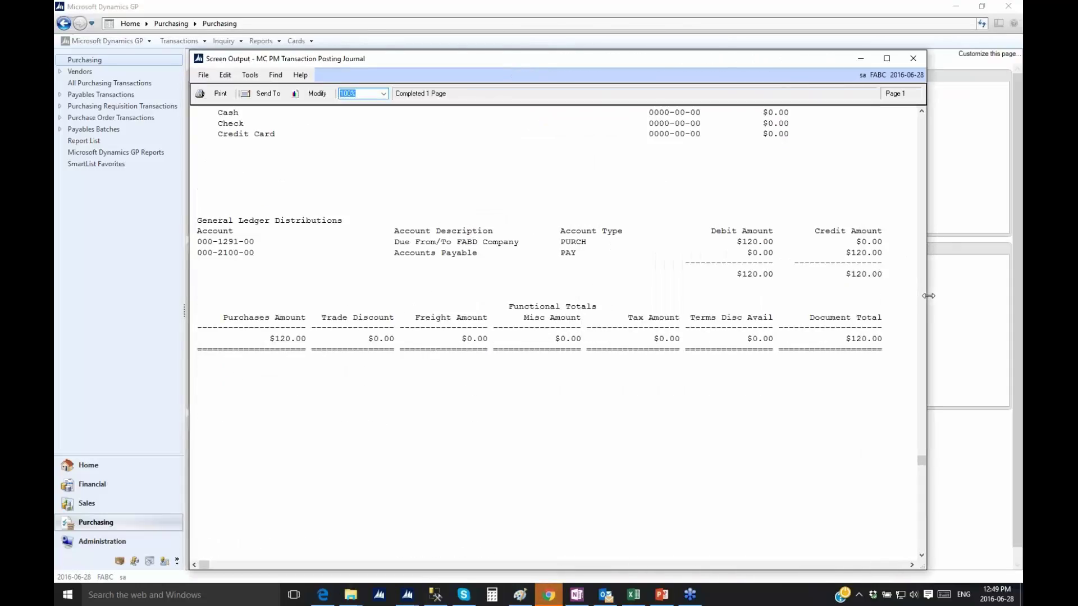
left_click(914, 59)
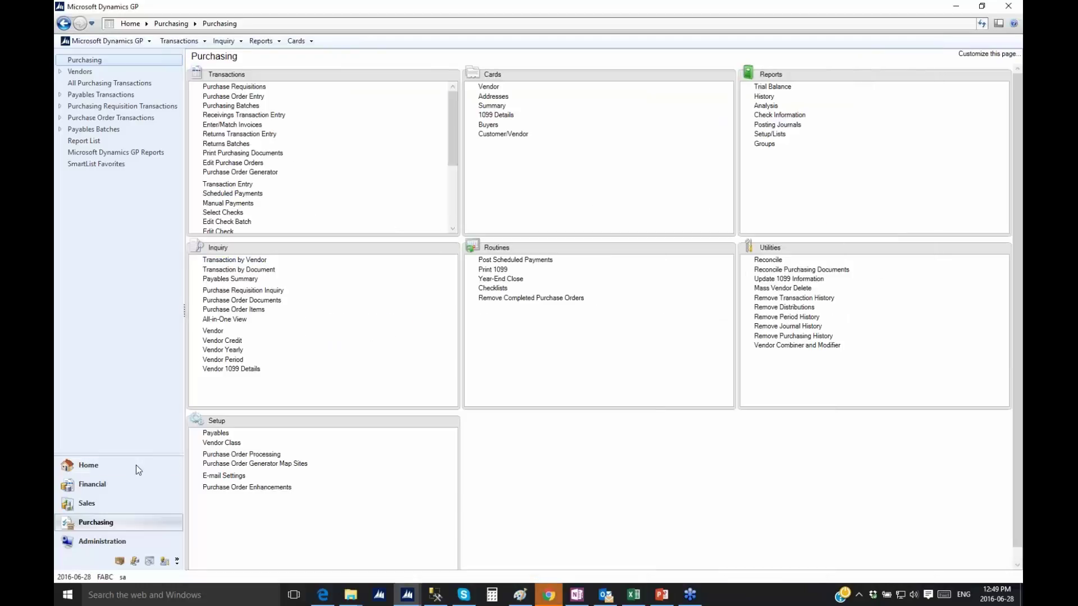
Mark batch PMTRX00000024 in the Financial Series Posting window of FABC and post it.
left_click(114, 487)
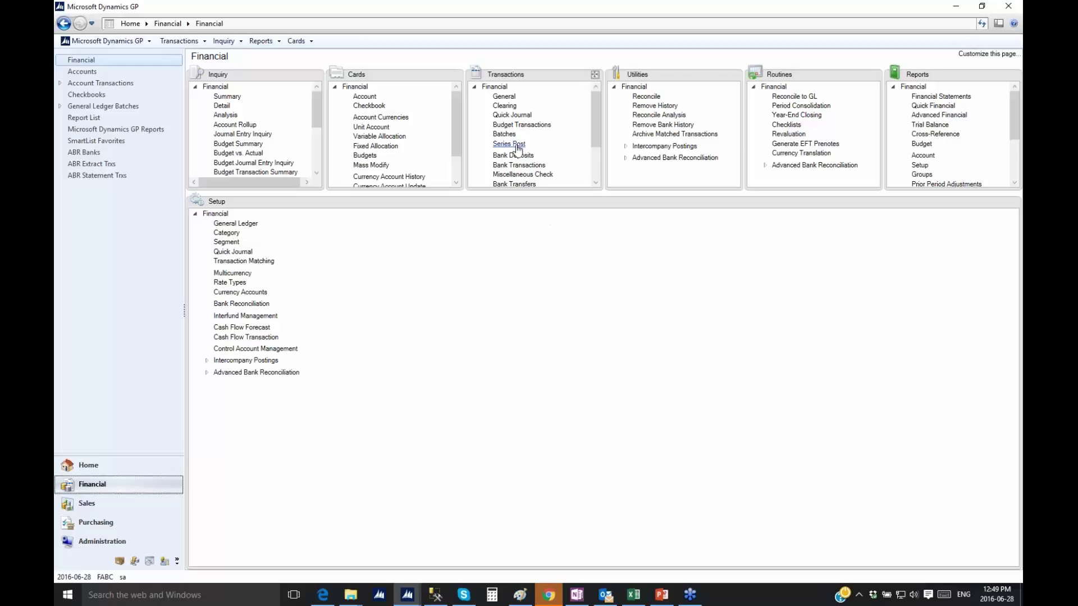
left_click(517, 144)
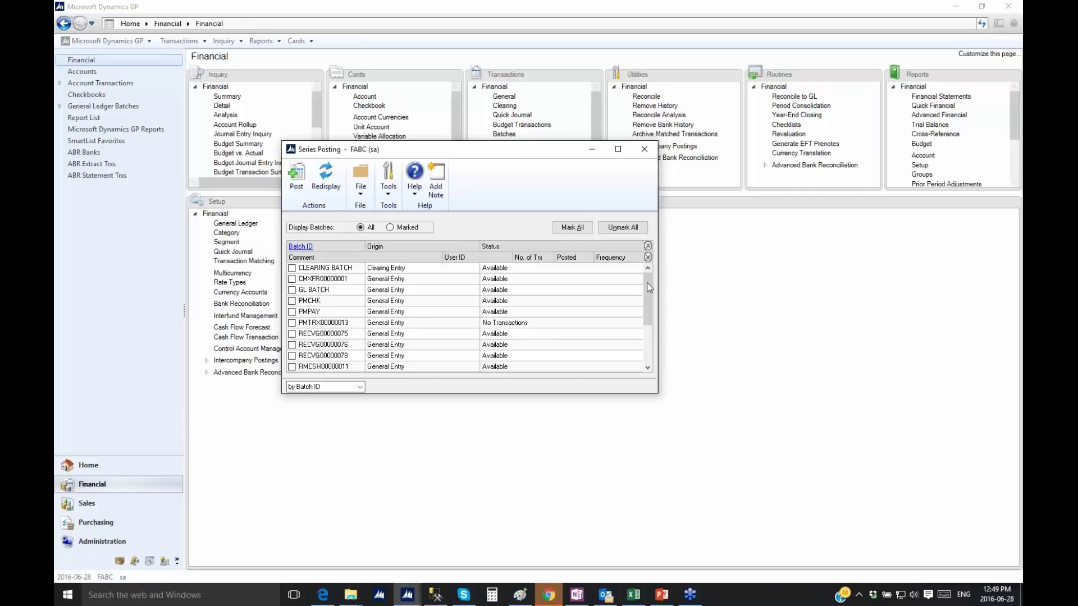
scroll(648, 344, "down", 2)
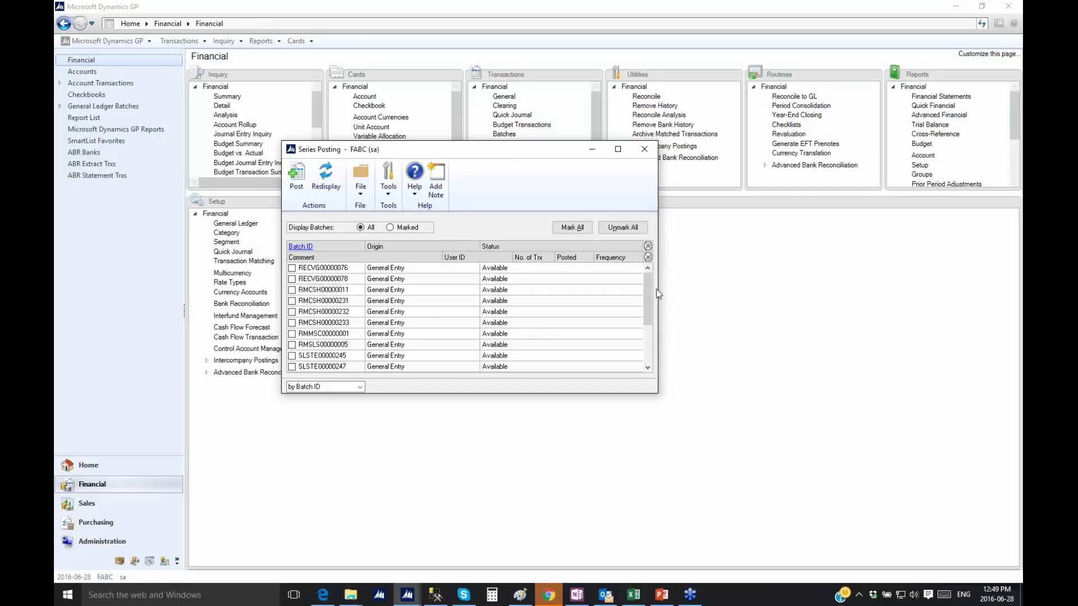
scroll(656, 287, "up", 3)
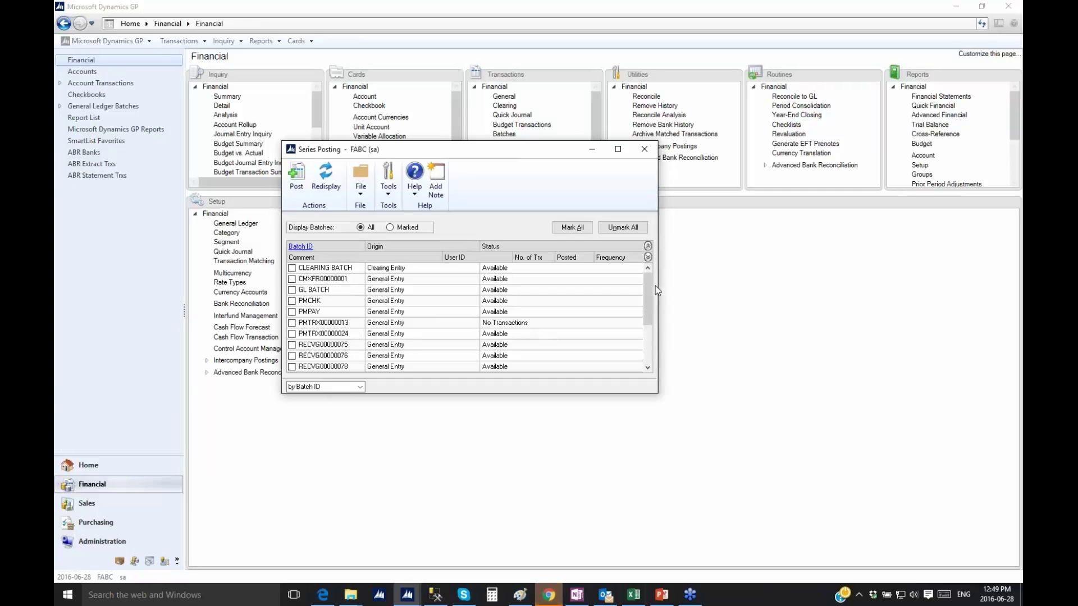
left_click(291, 334)
left_click(301, 195)
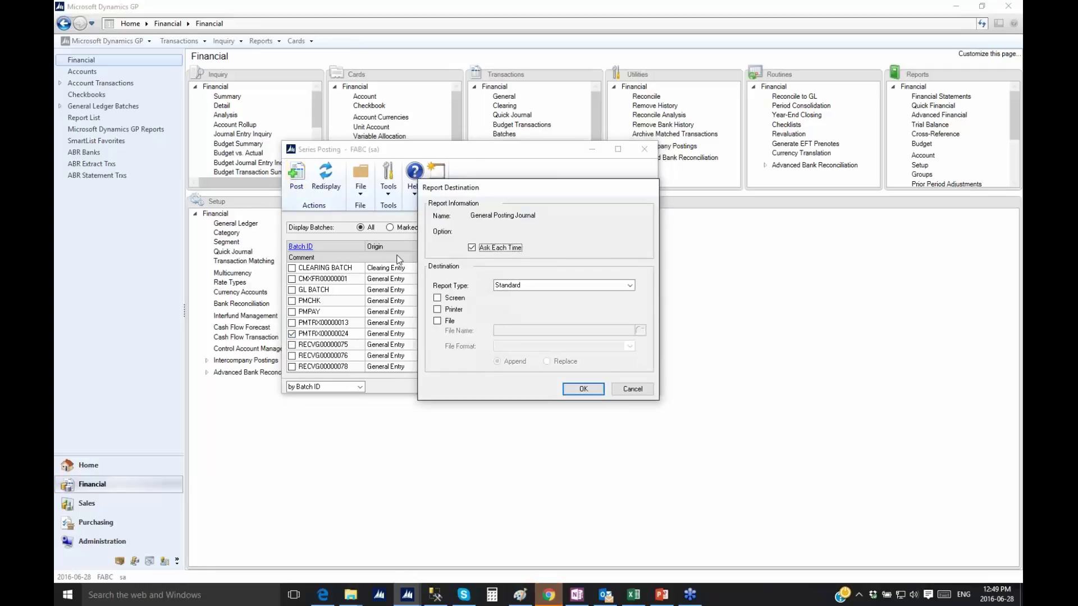
Output the General Posting Journal and the NC Intercompany Report to the screen, review both and close them.
left_click(583, 389)
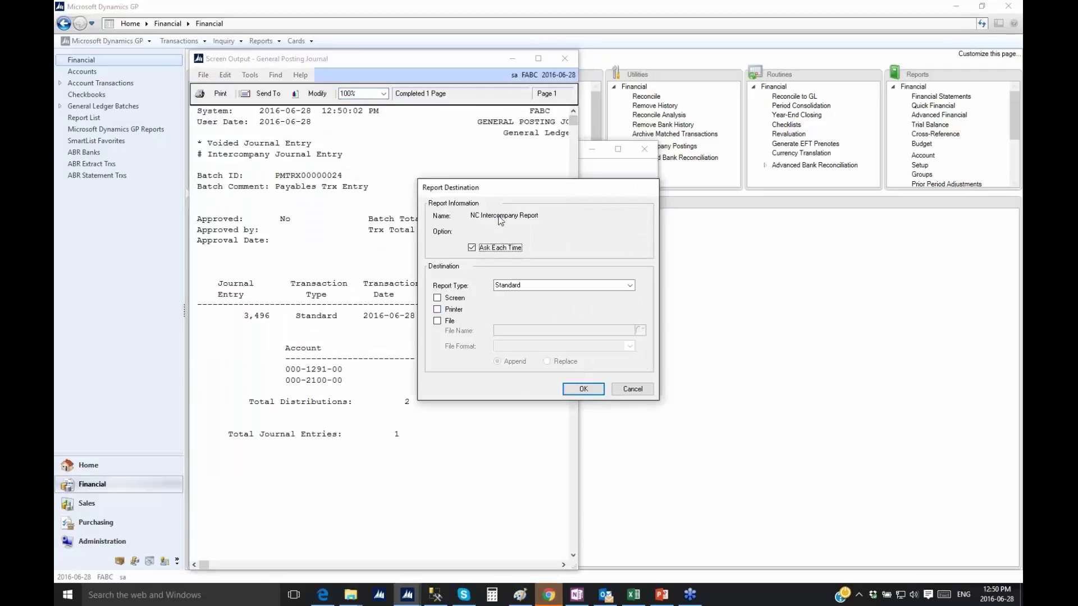
left_click(449, 300)
left_click(583, 389)
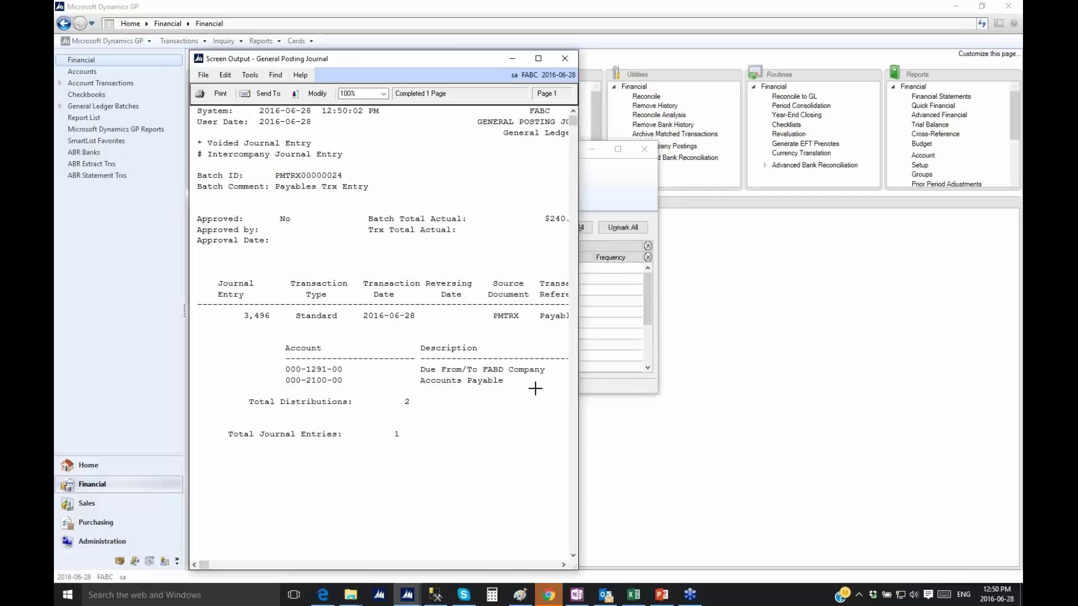
left_click(565, 59)
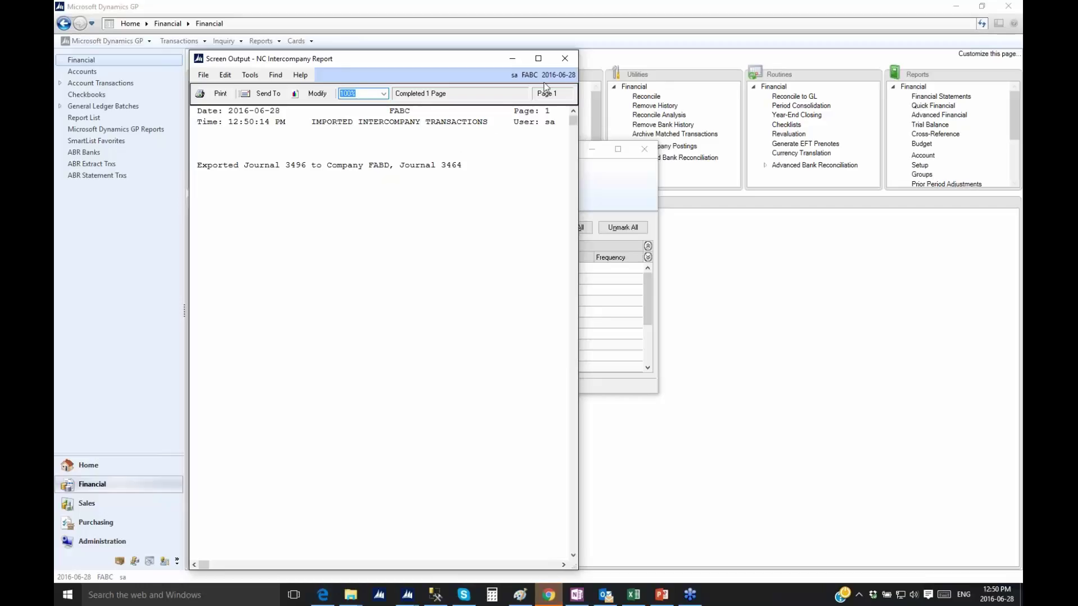
left_click(564, 58)
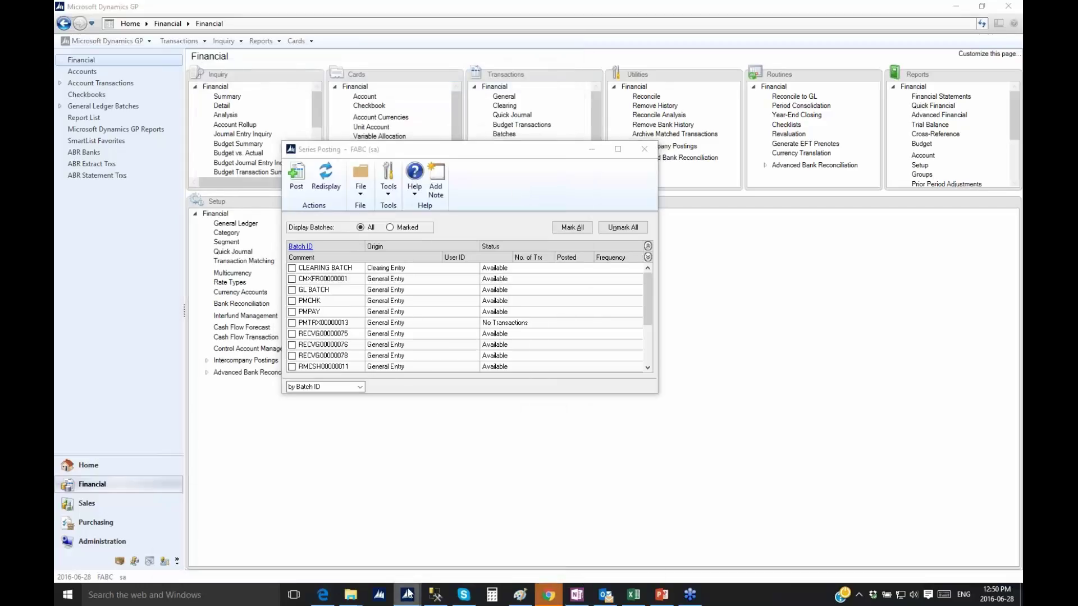
Switch to the FABD company, look up journal entry 3,464 in Journal Entry Inquiry, review its distributions, and close the inquiry.
mouse_move(407, 594)
left_click(342, 539)
left_click(242, 134)
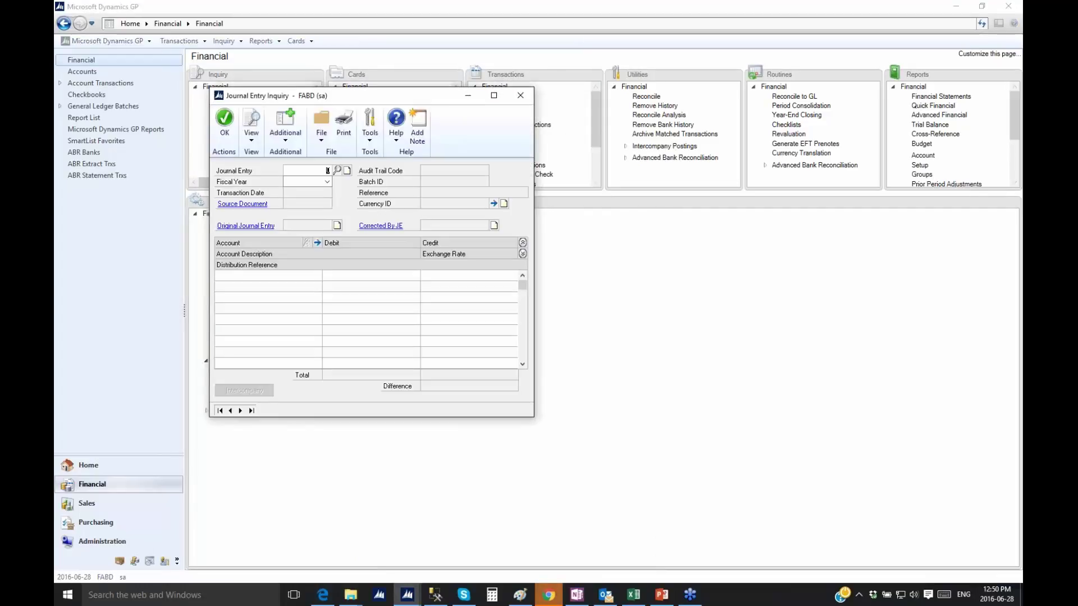
type("3,464")
key("Tab")
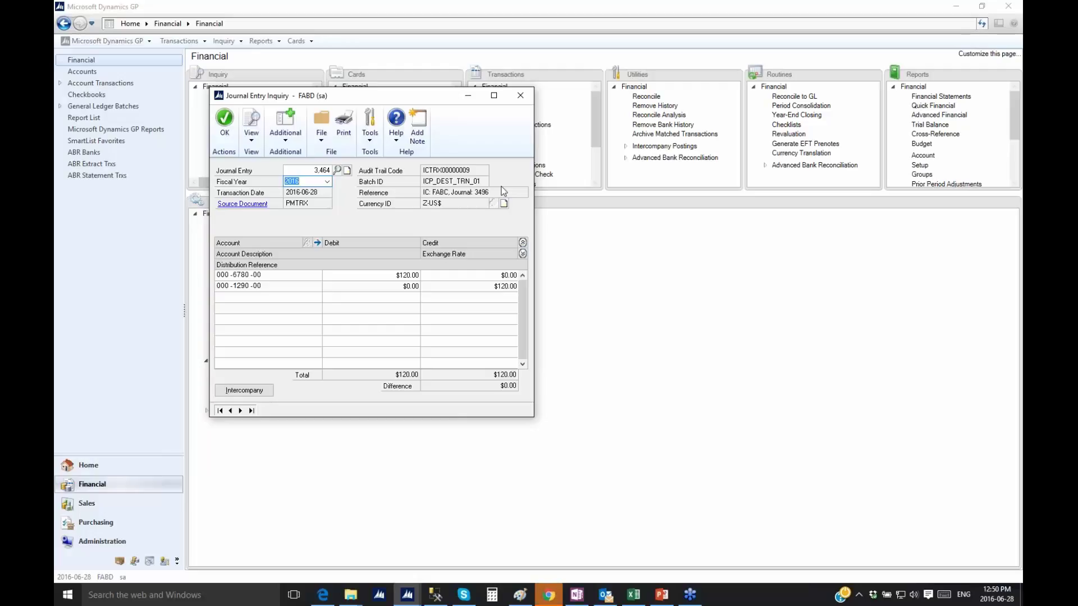
left_click(520, 97)
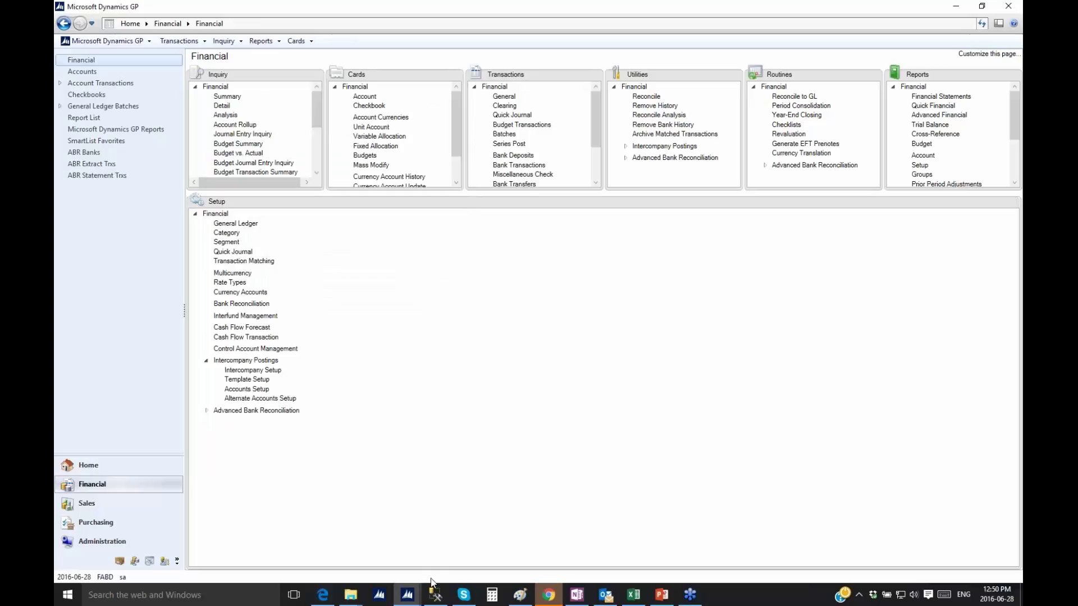
Switch to the Nolan Webinar slides presentation in PowerPoint and start the slide show from slide 14, the client testimonial.
left_click(663, 595)
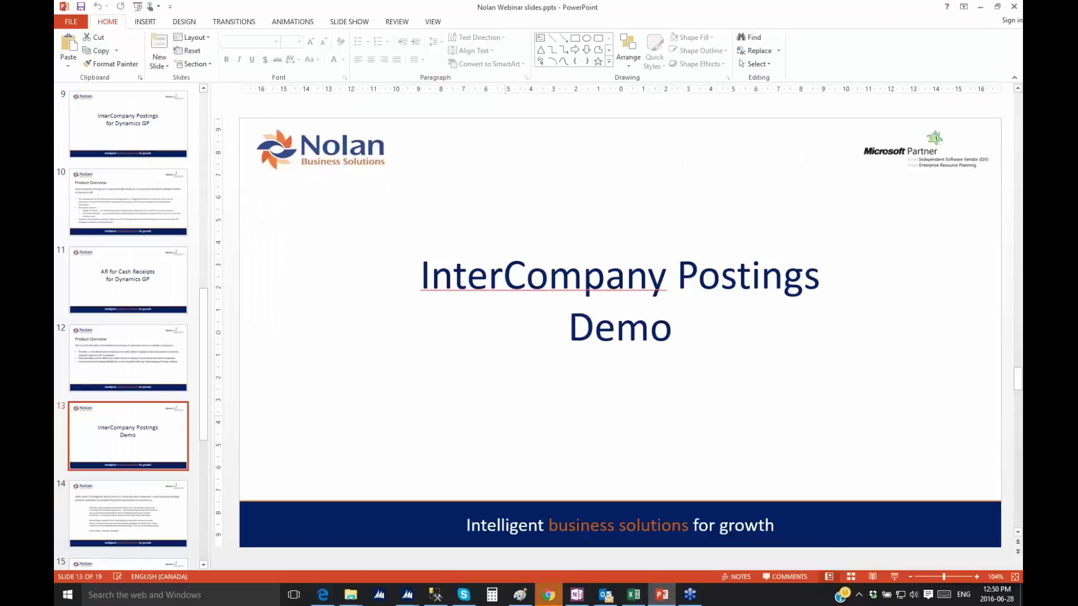
left_click(148, 521)
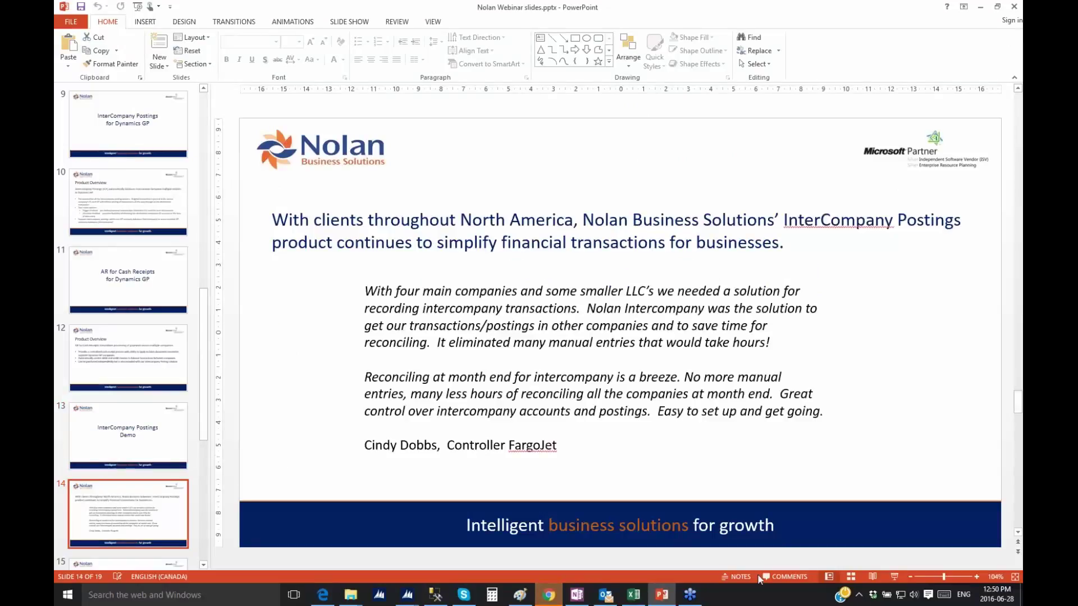
left_click(894, 577)
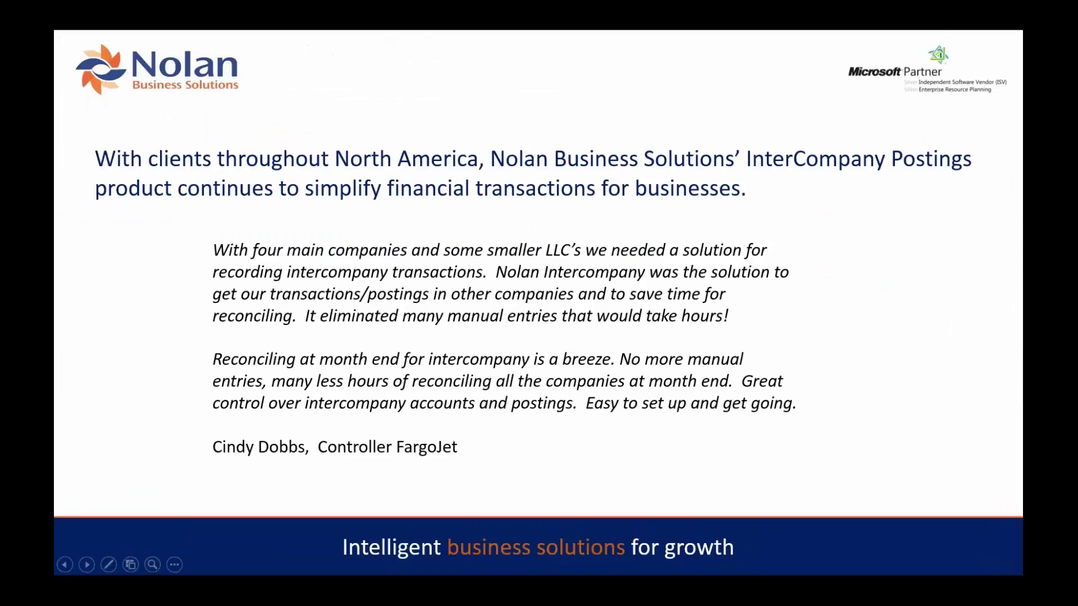